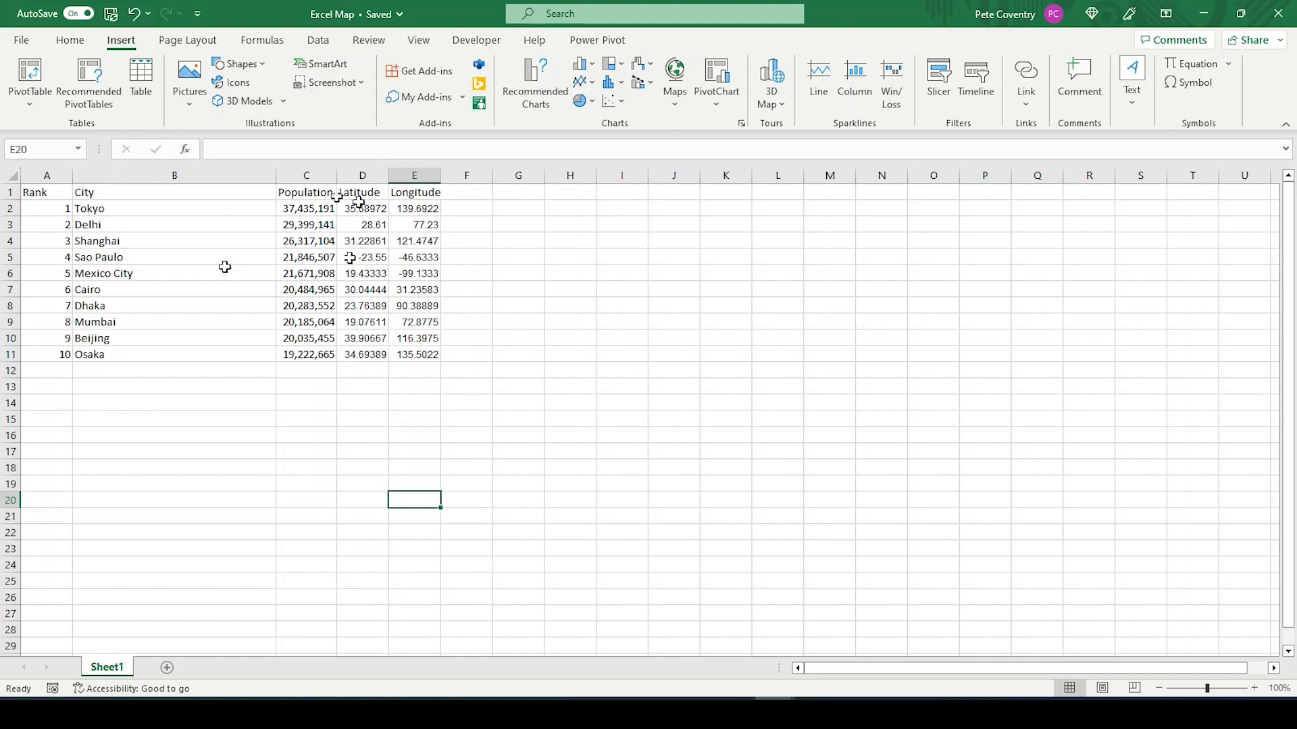
# Select the city table A1:E11 and open it in 3D Maps.
pyautogui.click(467, 365)
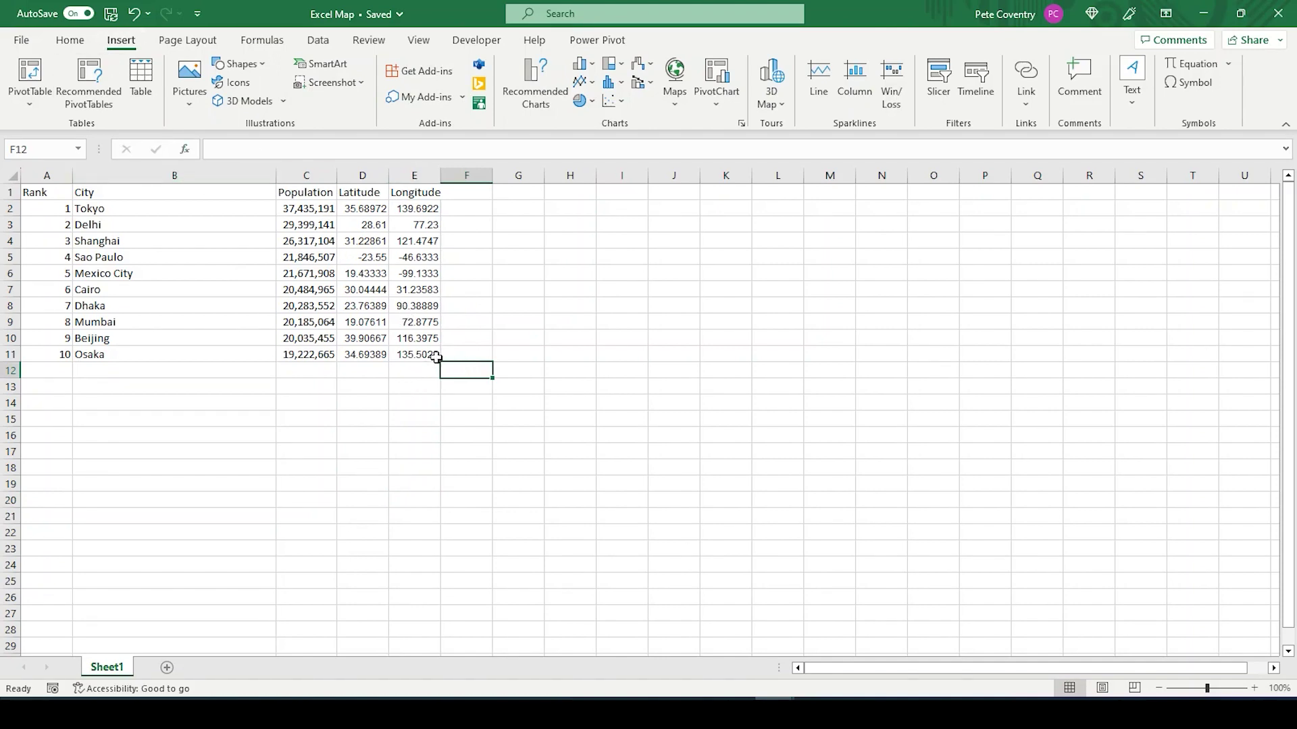
pyautogui.moveTo(437, 356); pyautogui.dragTo(38, 192)
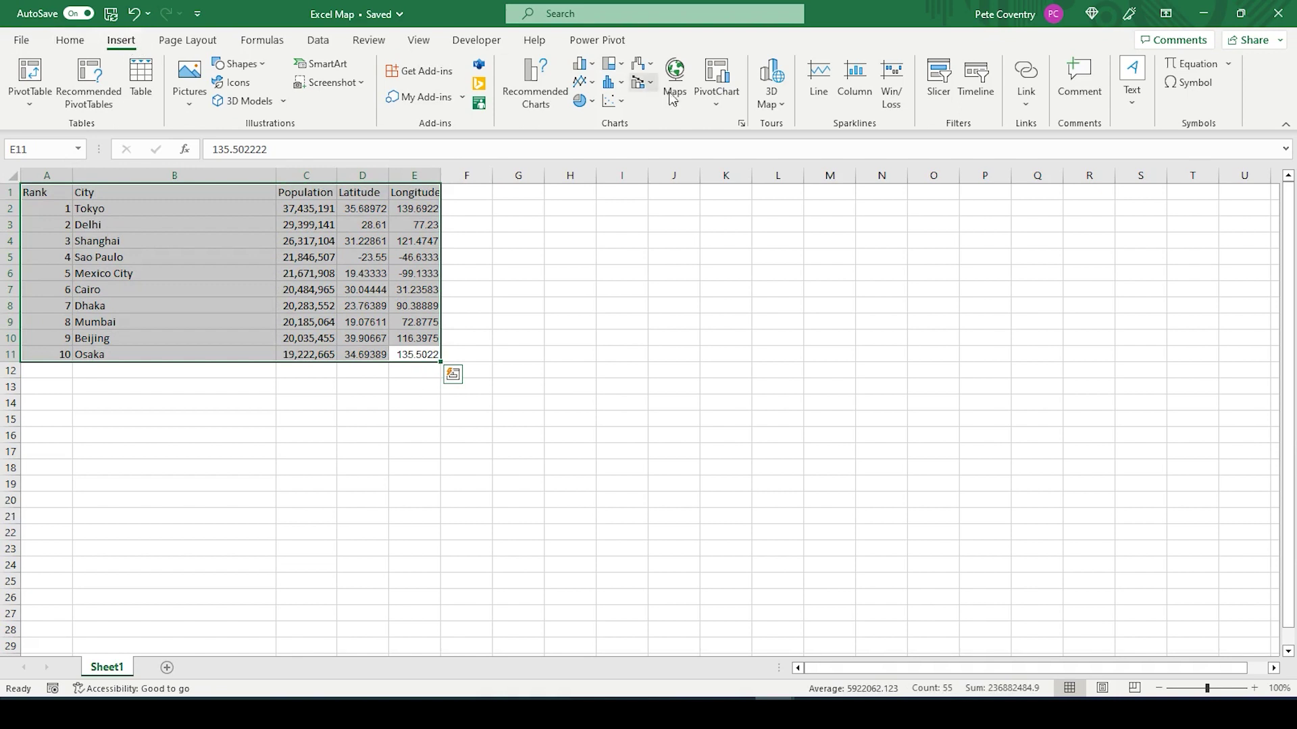
pyautogui.click(775, 102)
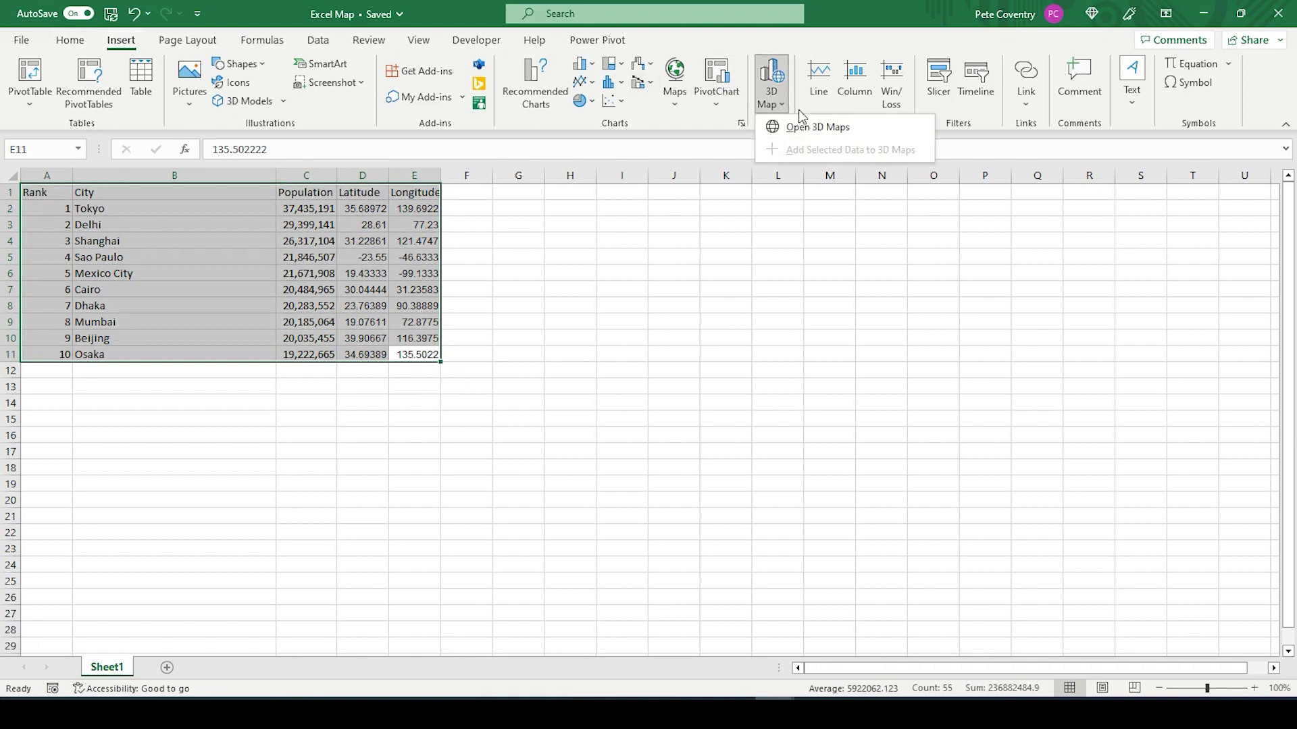
pyautogui.click(808, 130)
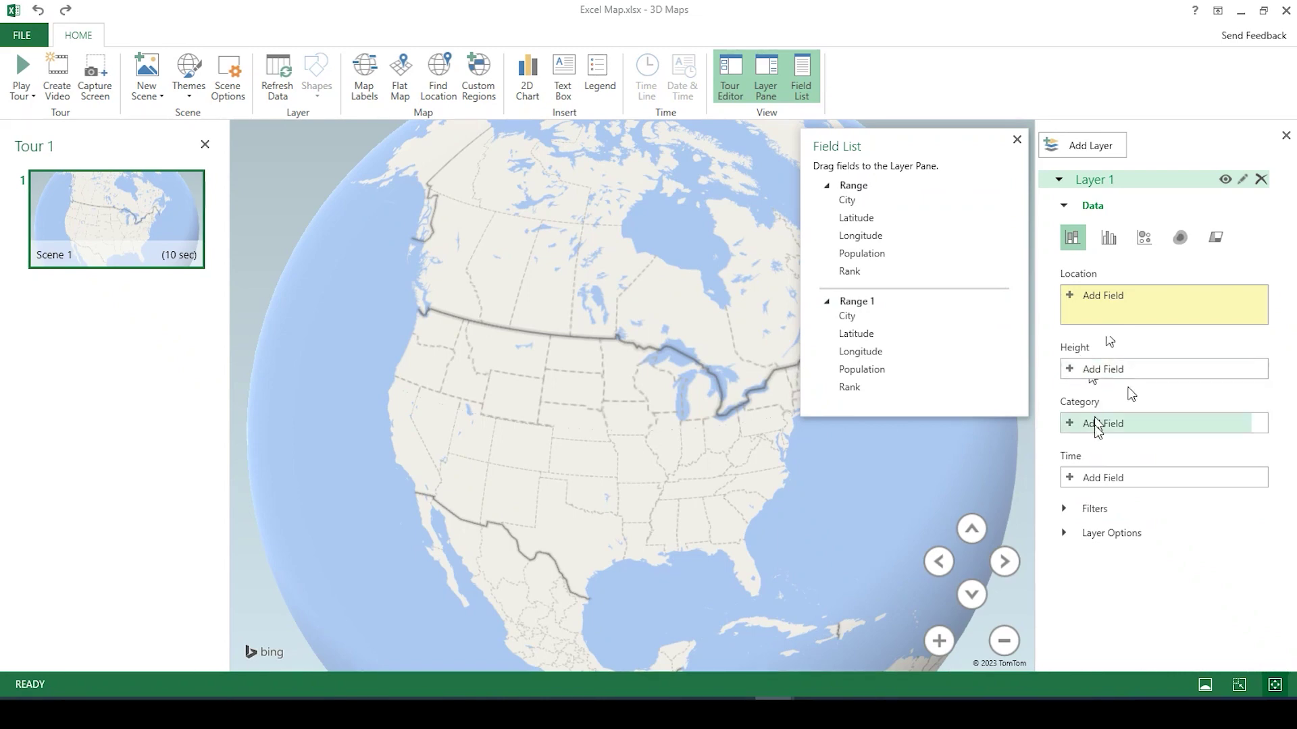
# Close the field list and set Layer 1's location field to City.
pyautogui.click(1017, 141)
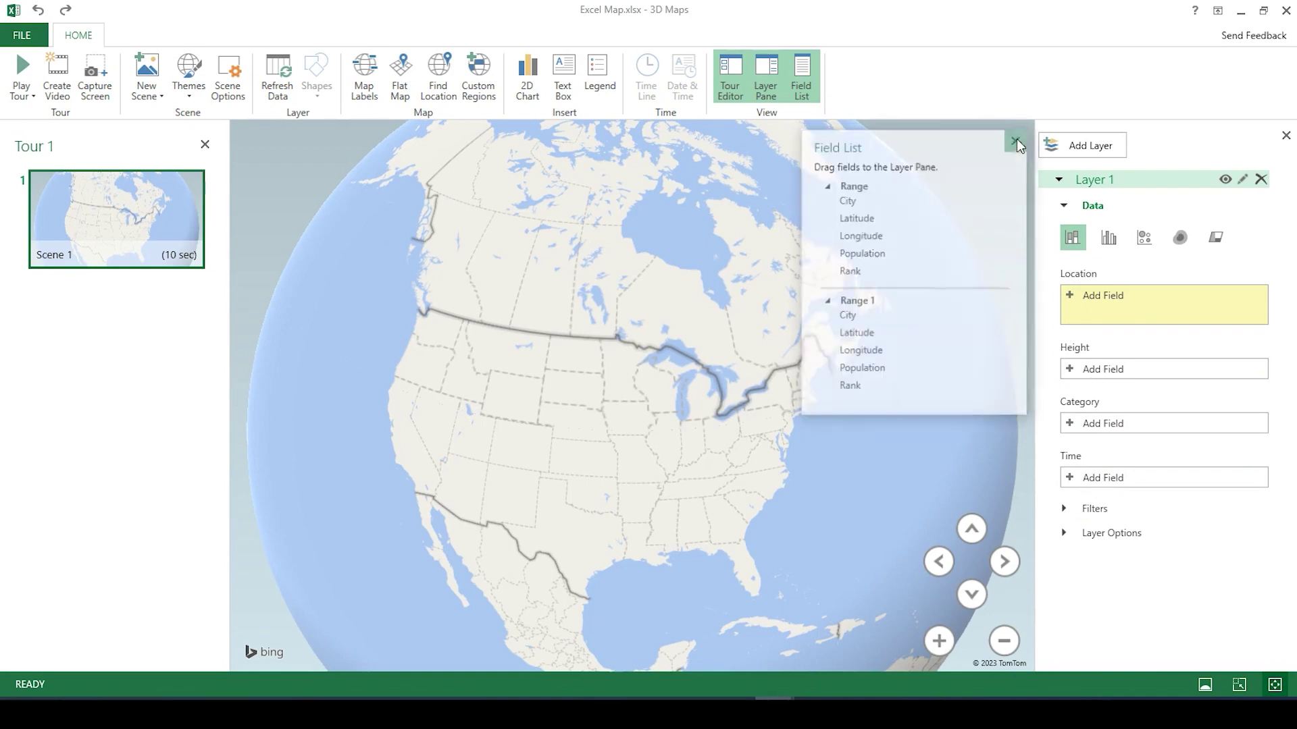
pyautogui.click(1106, 370)
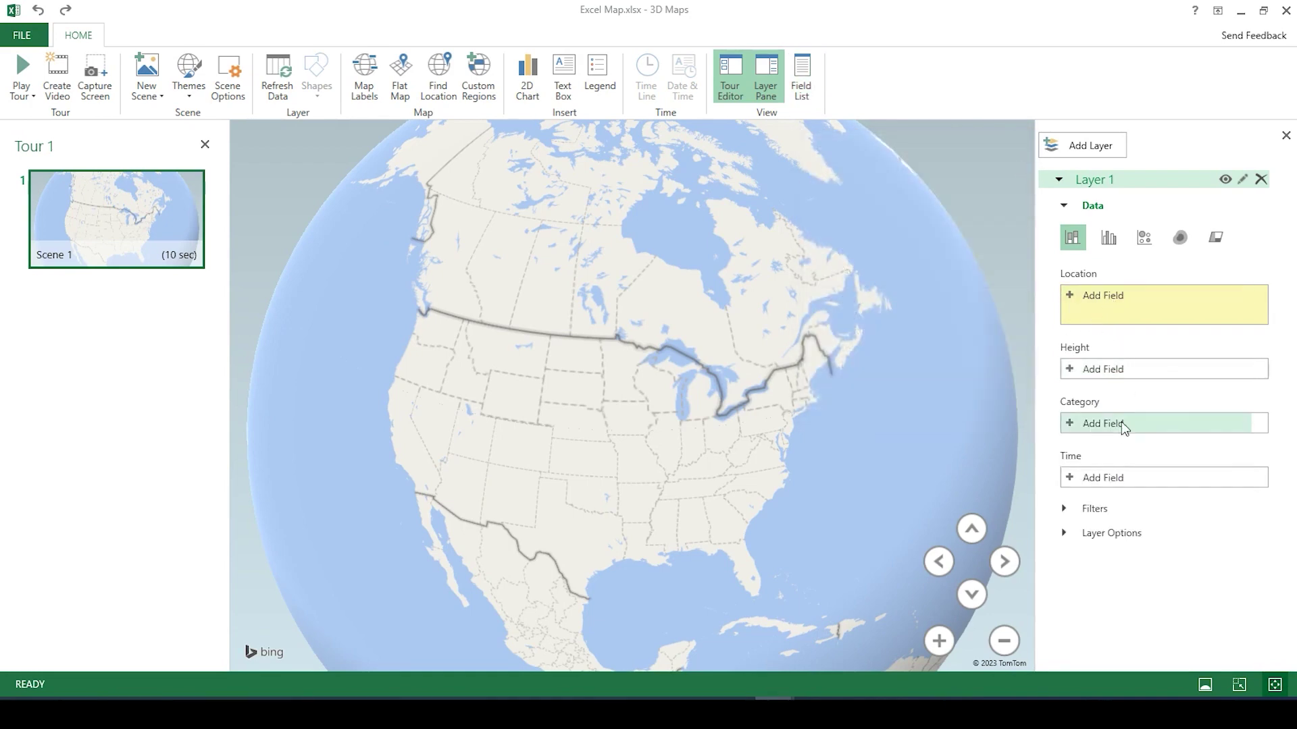
pyautogui.click(1118, 421)
pyautogui.click(1120, 423)
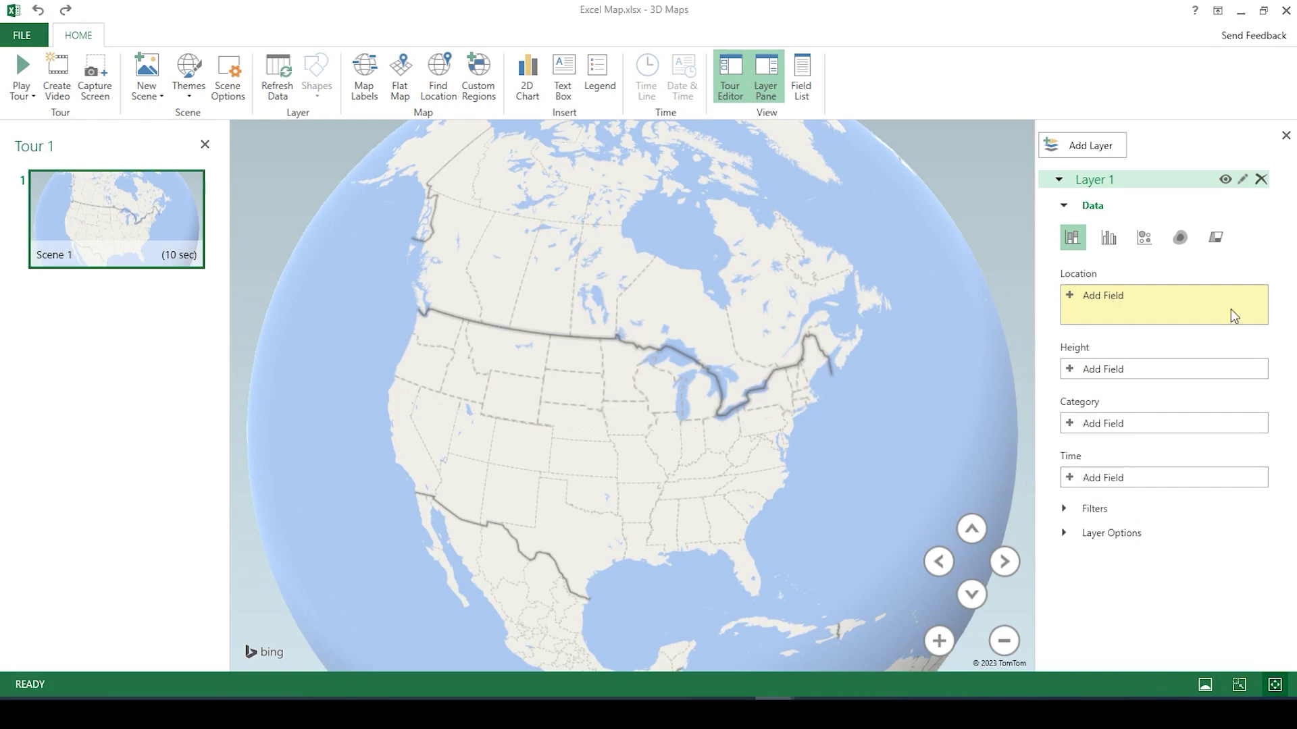
pyautogui.click(1088, 298)
pyautogui.click(1101, 333)
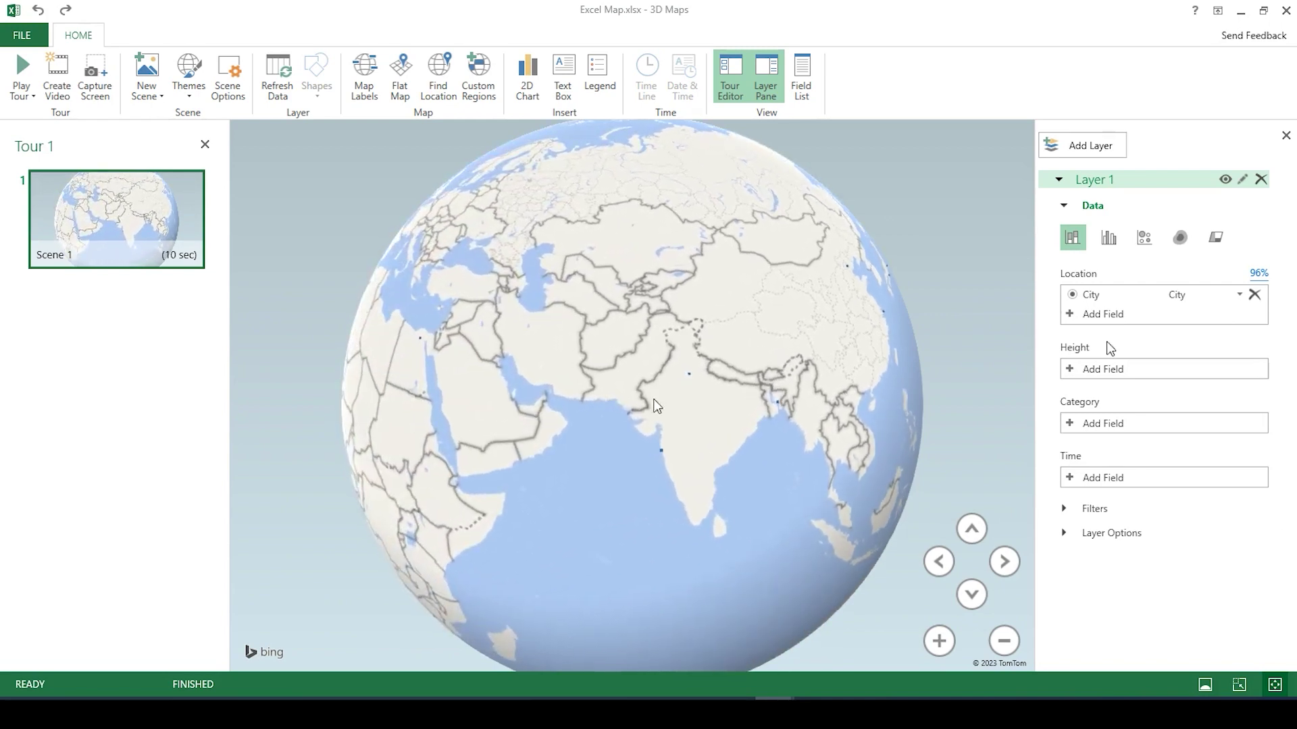
pyautogui.moveTo(672, 375); pyautogui.dragTo(531, 344)
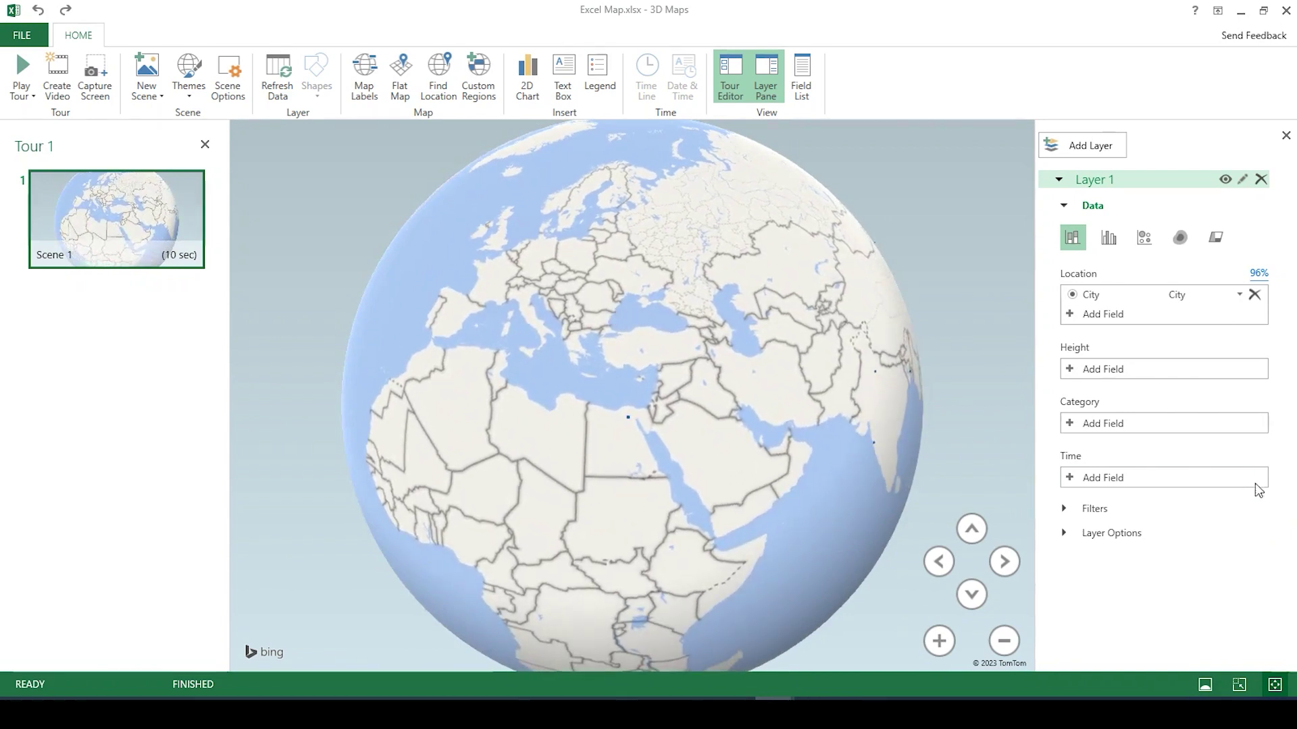
pyautogui.moveTo(821, 436); pyautogui.dragTo(679, 392)
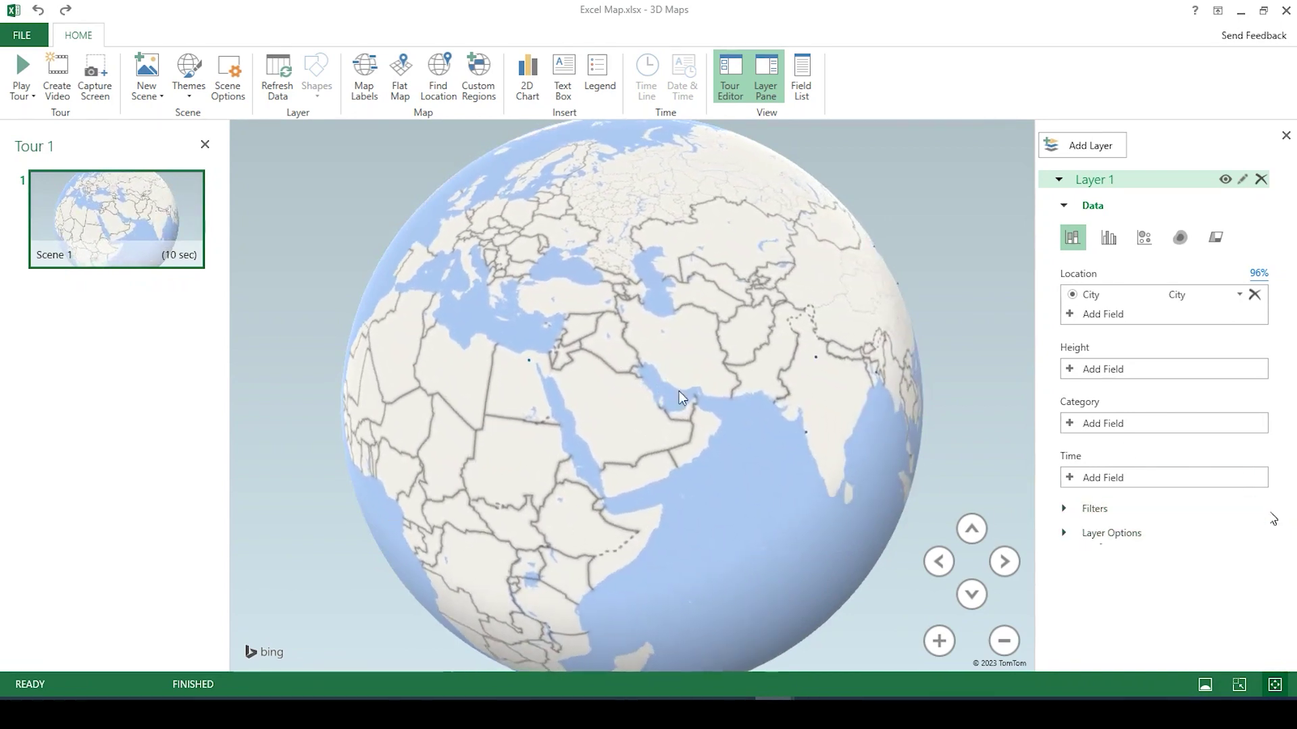
# Make the city markers red at 299% size and 74% opacity, zooming to Cairo.
pyautogui.click(1110, 537)
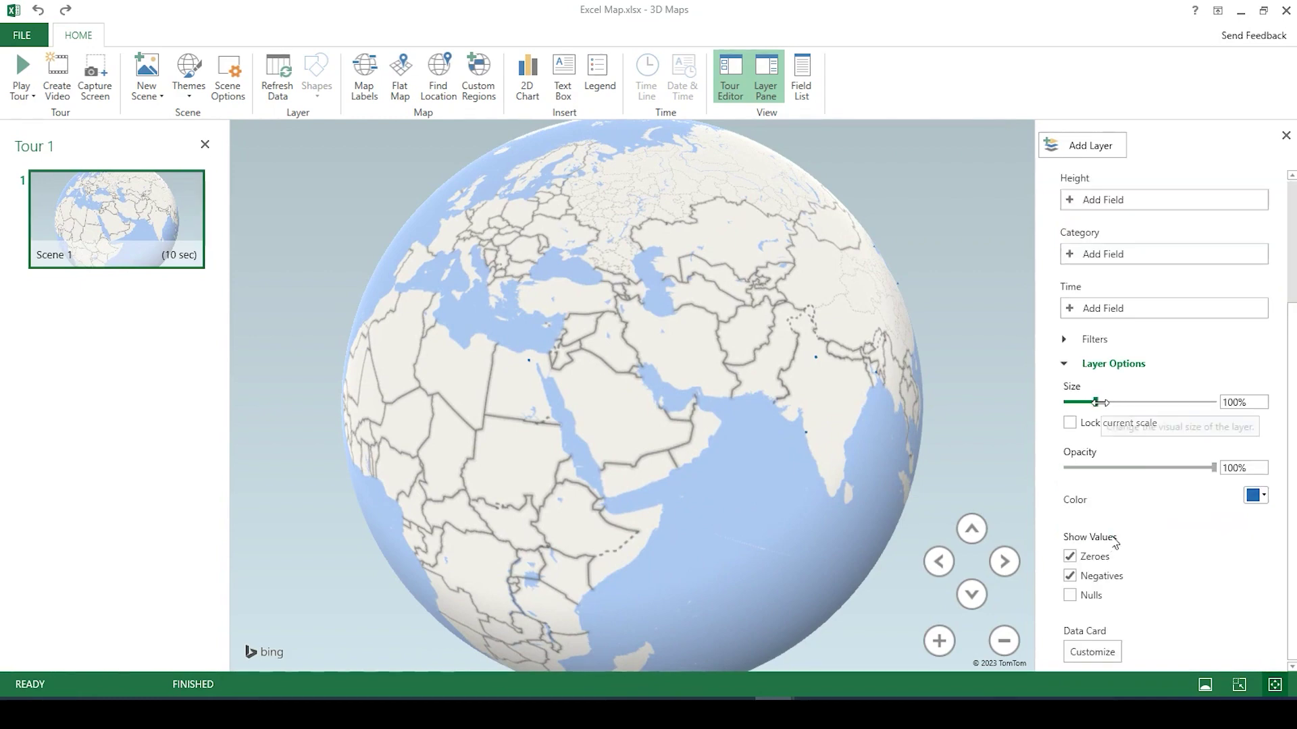
pyautogui.moveTo(1100, 402); pyautogui.dragTo(1157, 401)
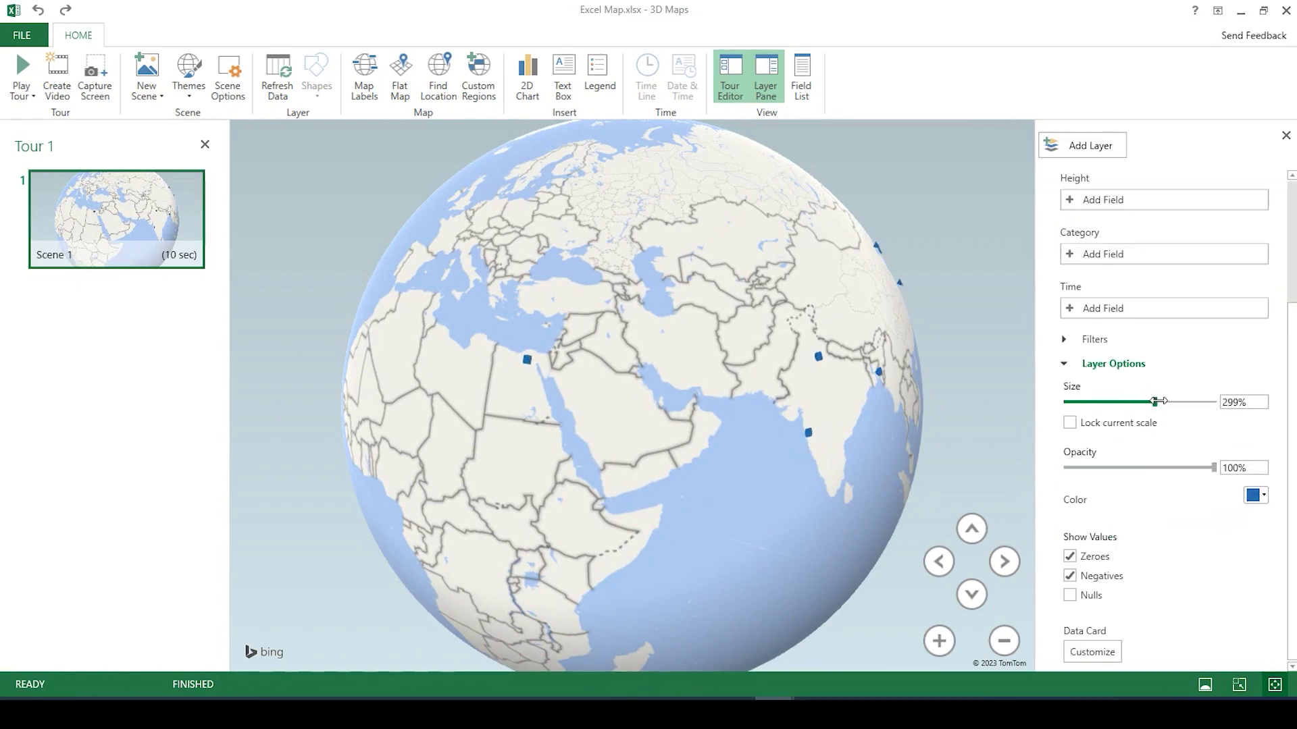
pyautogui.moveTo(1214, 467); pyautogui.dragTo(1165, 471)
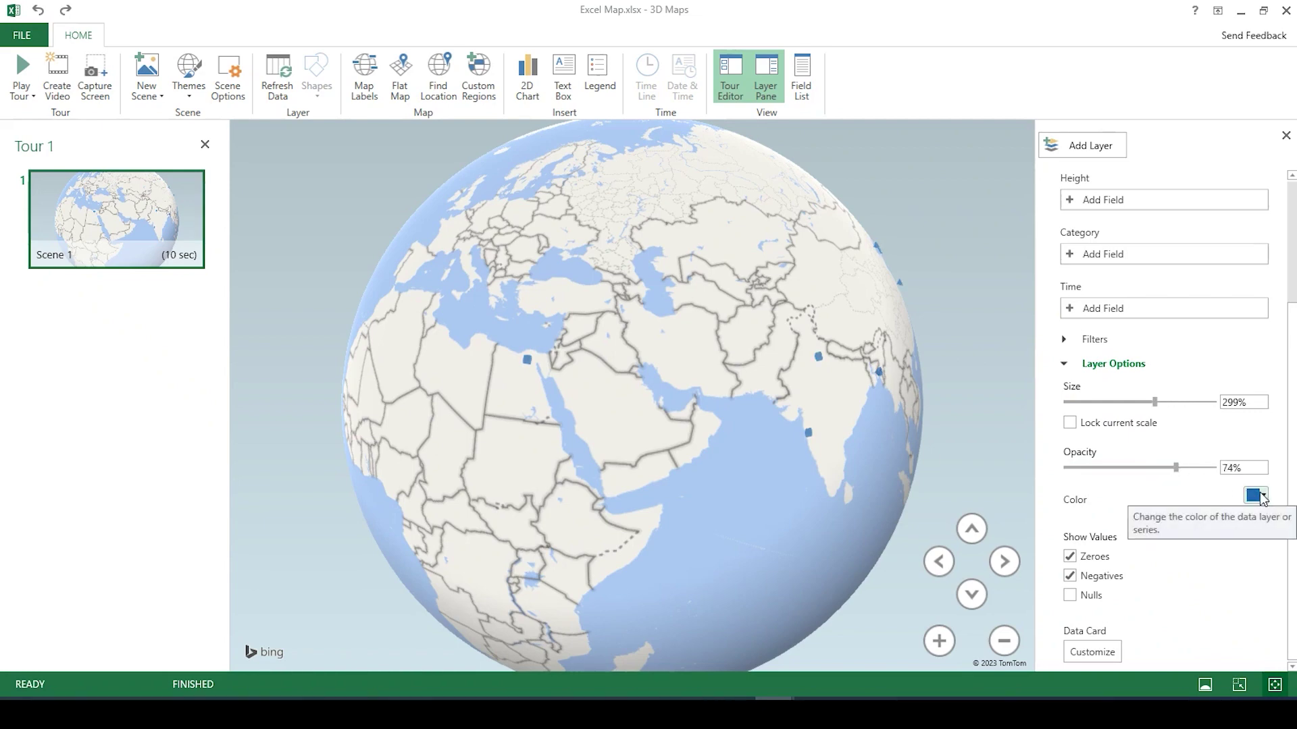
pyautogui.click(1255, 497)
pyautogui.click(1191, 514)
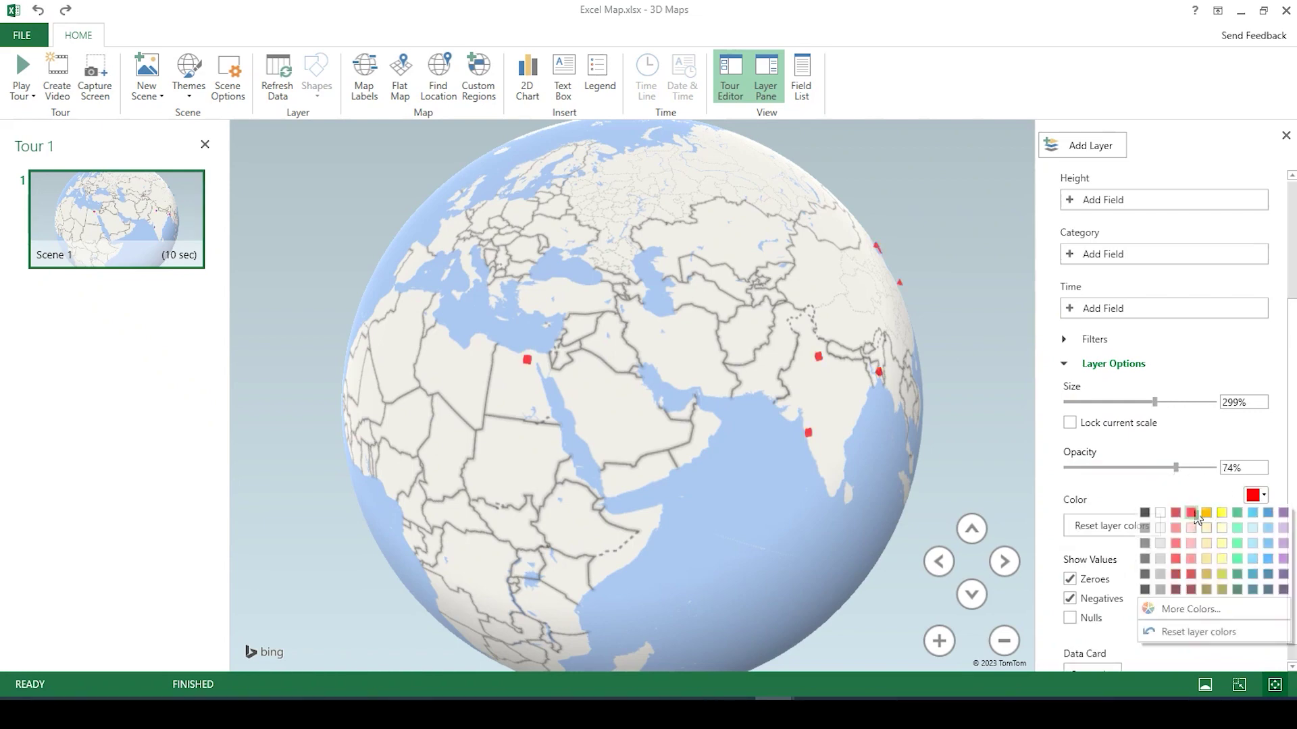
pyautogui.scroll(5, 520, 368)
pyautogui.moveTo(585, 372)
pyautogui.mouseDown()
pyautogui.moveTo(694, 342)
pyautogui.moveTo(724, 358)
pyautogui.mouseUp()
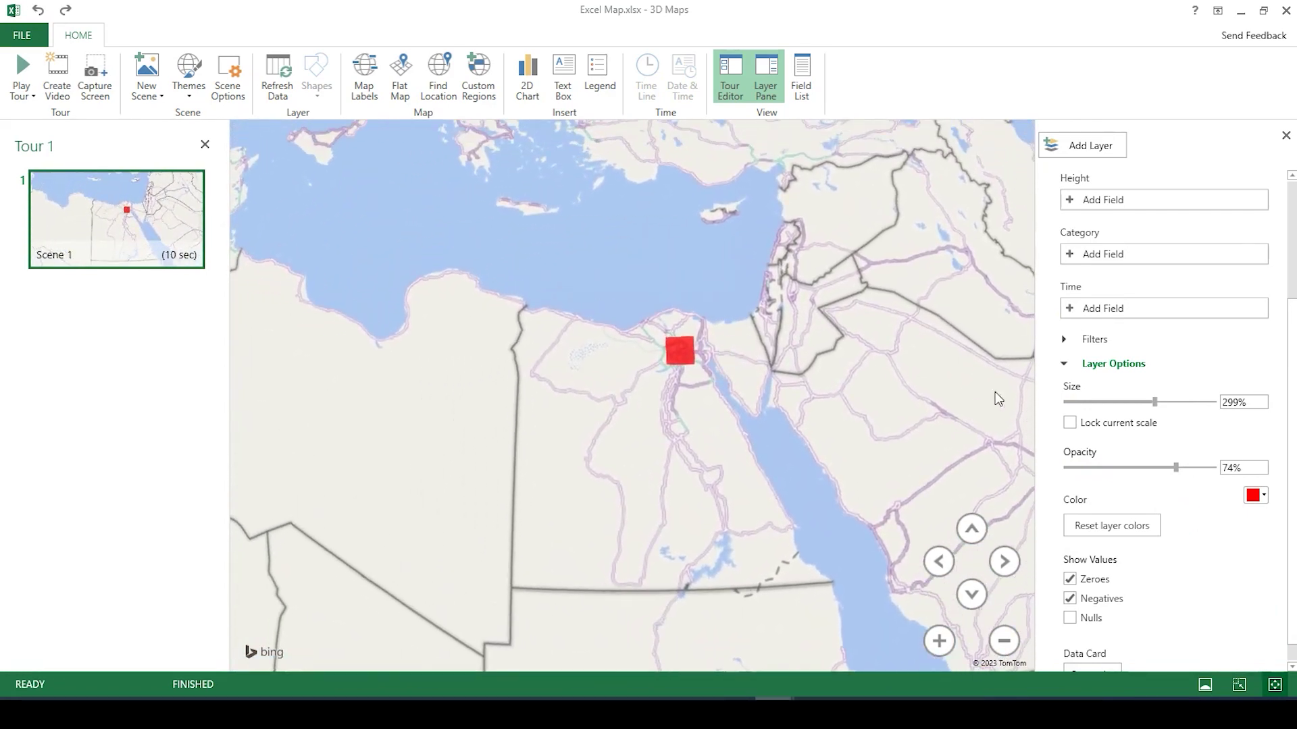
pyautogui.scroll(1, 1158, 481)
pyautogui.scroll(1, 1159, 482)
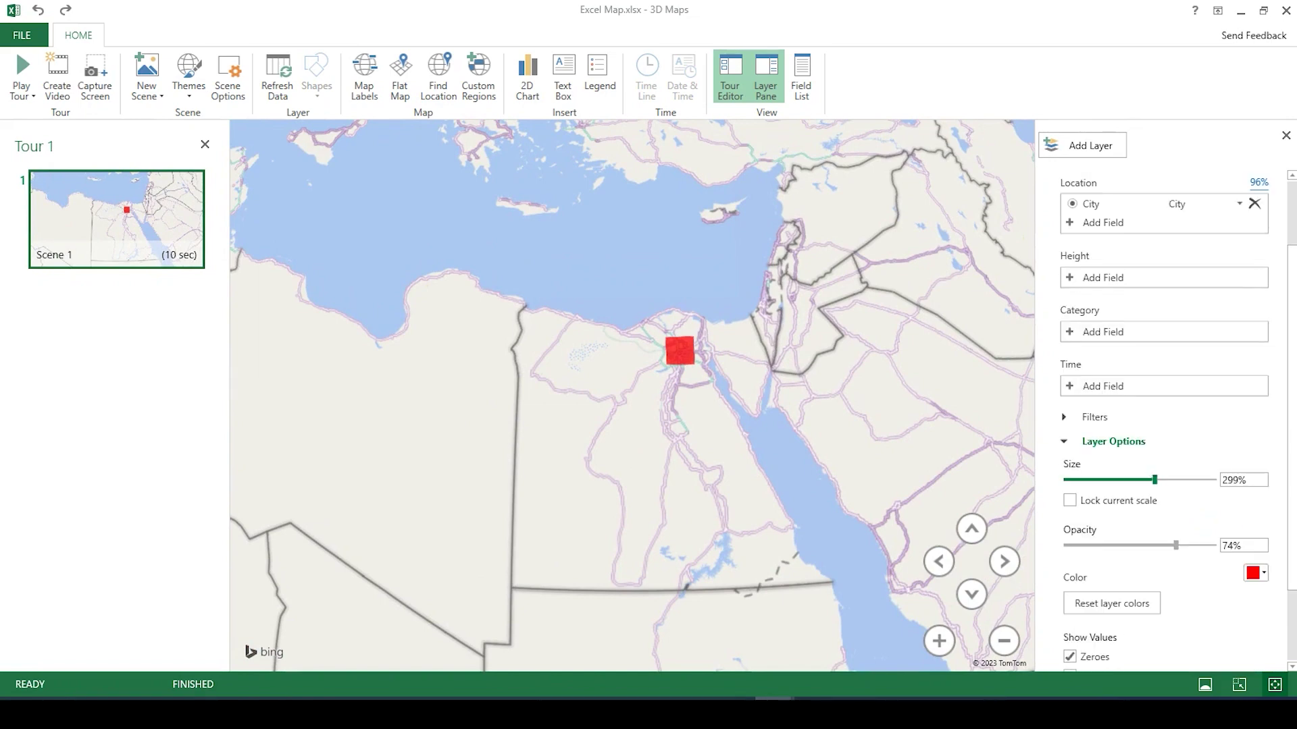
# Use Population as the column height for each city.
pyautogui.click(1098, 277)
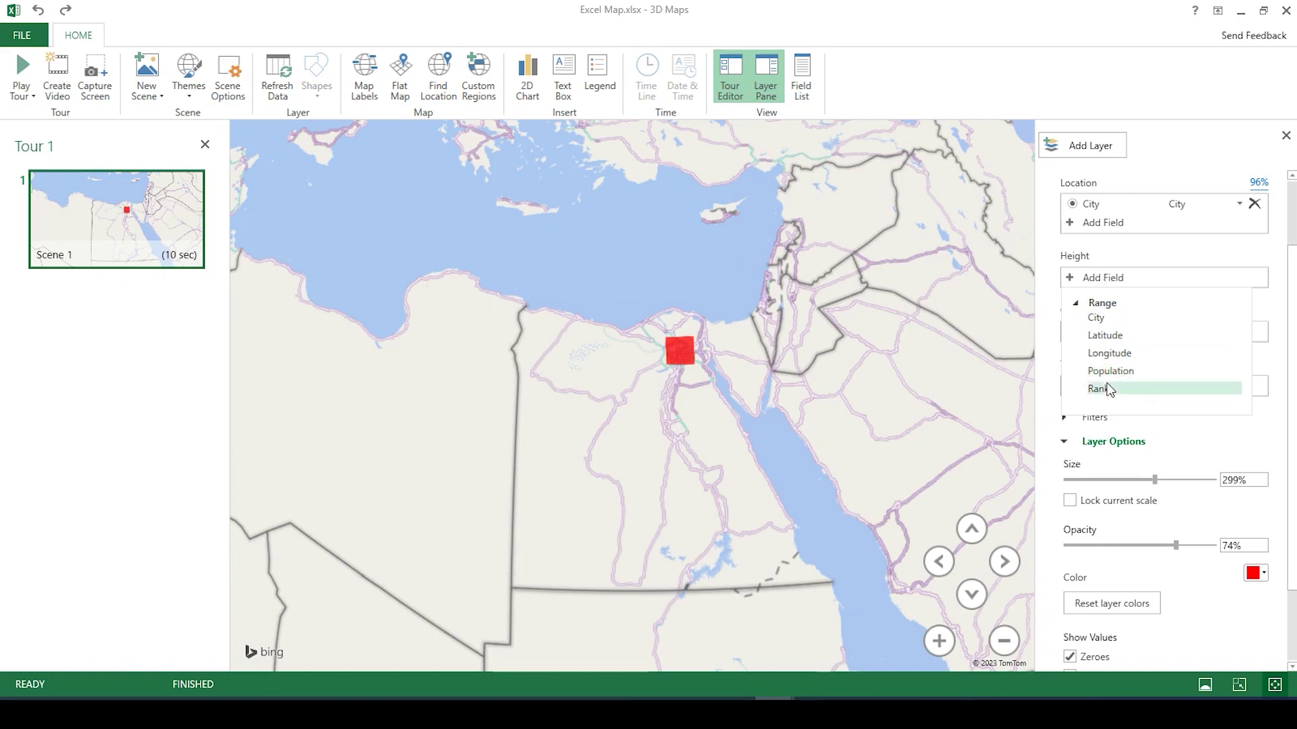
pyautogui.click(1124, 370)
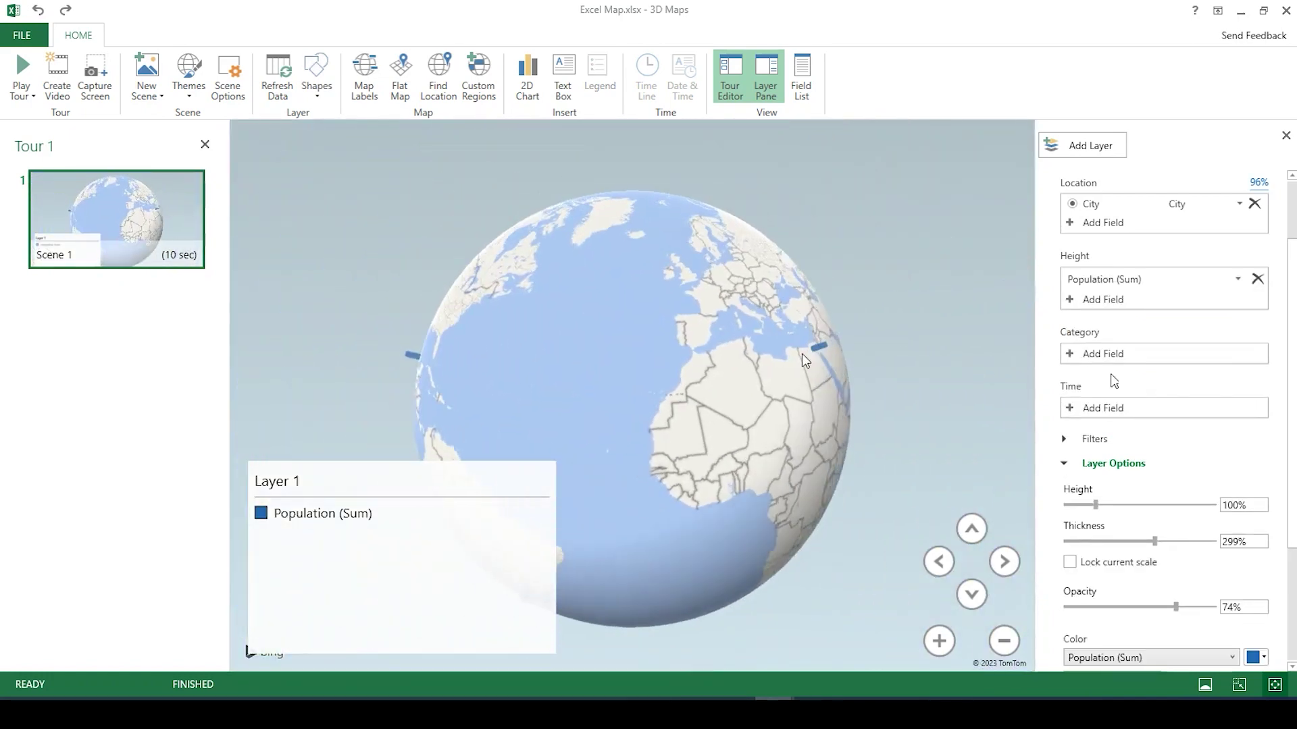
pyautogui.moveTo(928, 360); pyautogui.dragTo(411, 262)
pyautogui.moveTo(606, 221)
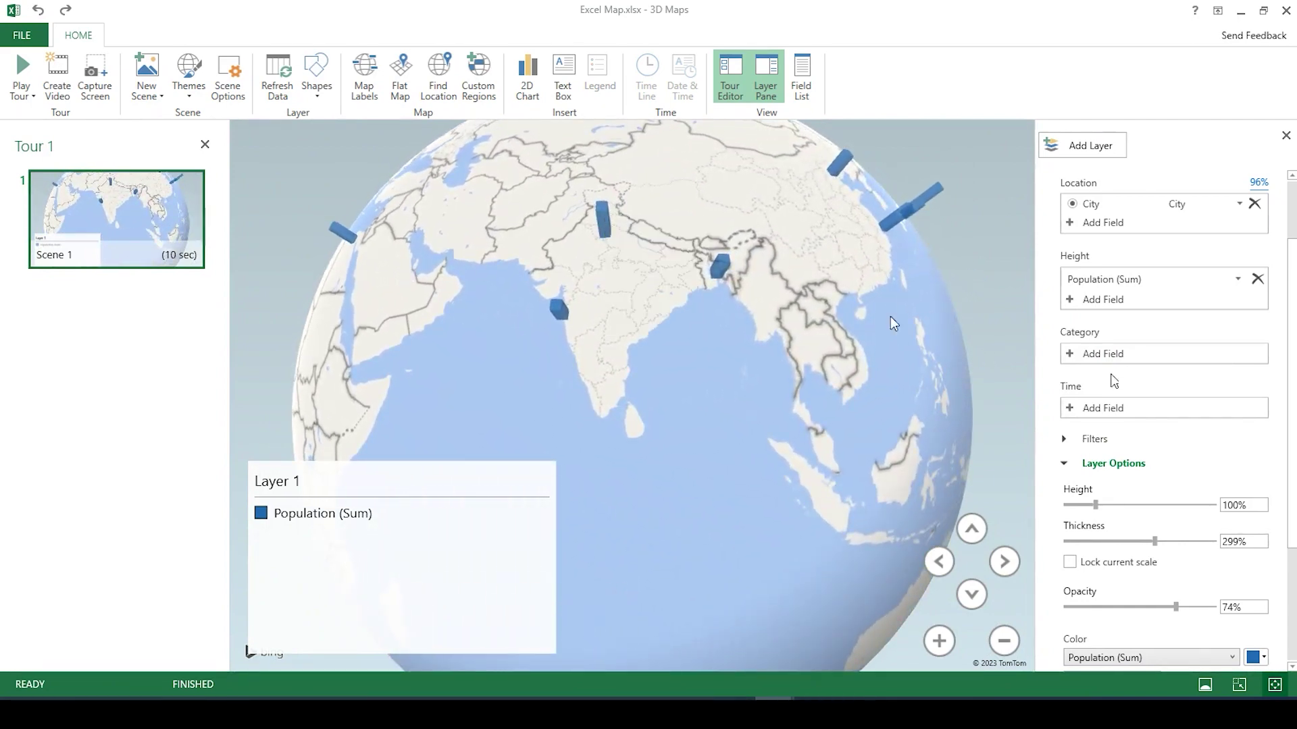
pyautogui.moveTo(898, 319); pyautogui.dragTo(611, 429)
pyautogui.scroll(5, 724, 339)
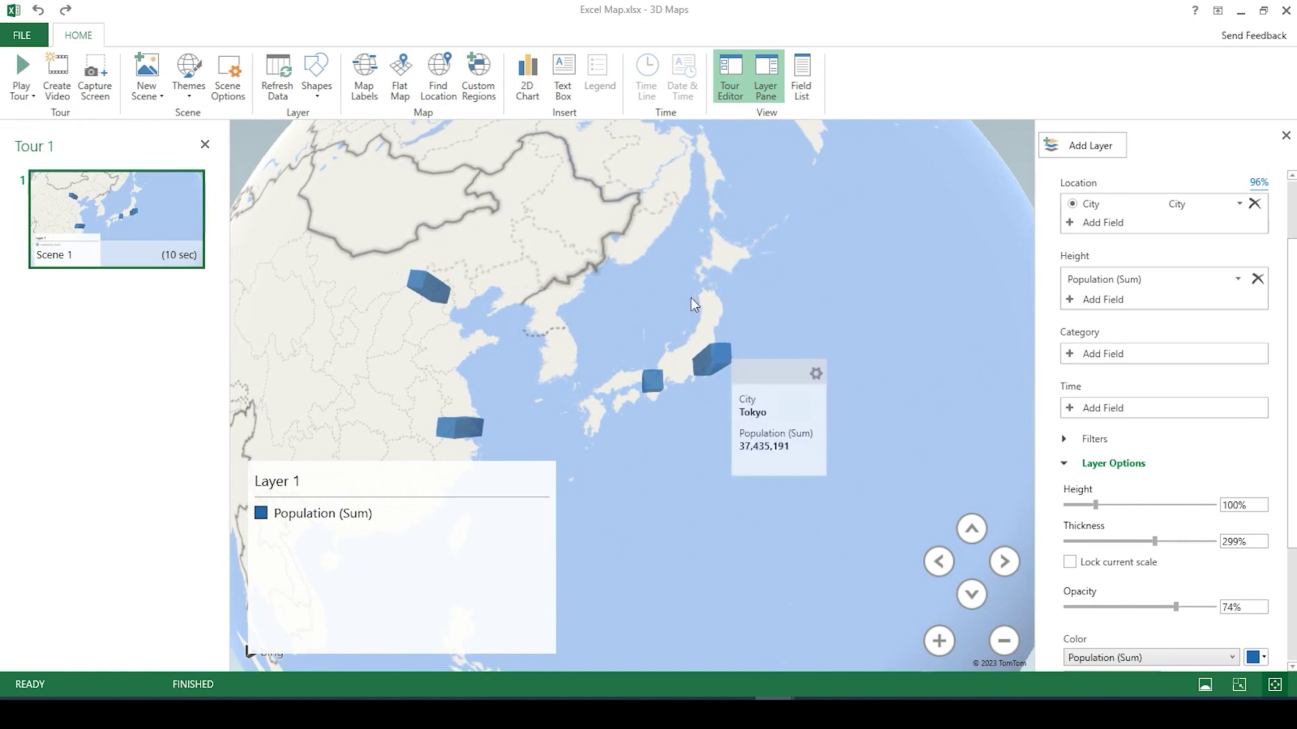
# Try pyramid, cylinder and faceted prism shapes for the population columns.
pyautogui.click(318, 99)
pyautogui.click(315, 125)
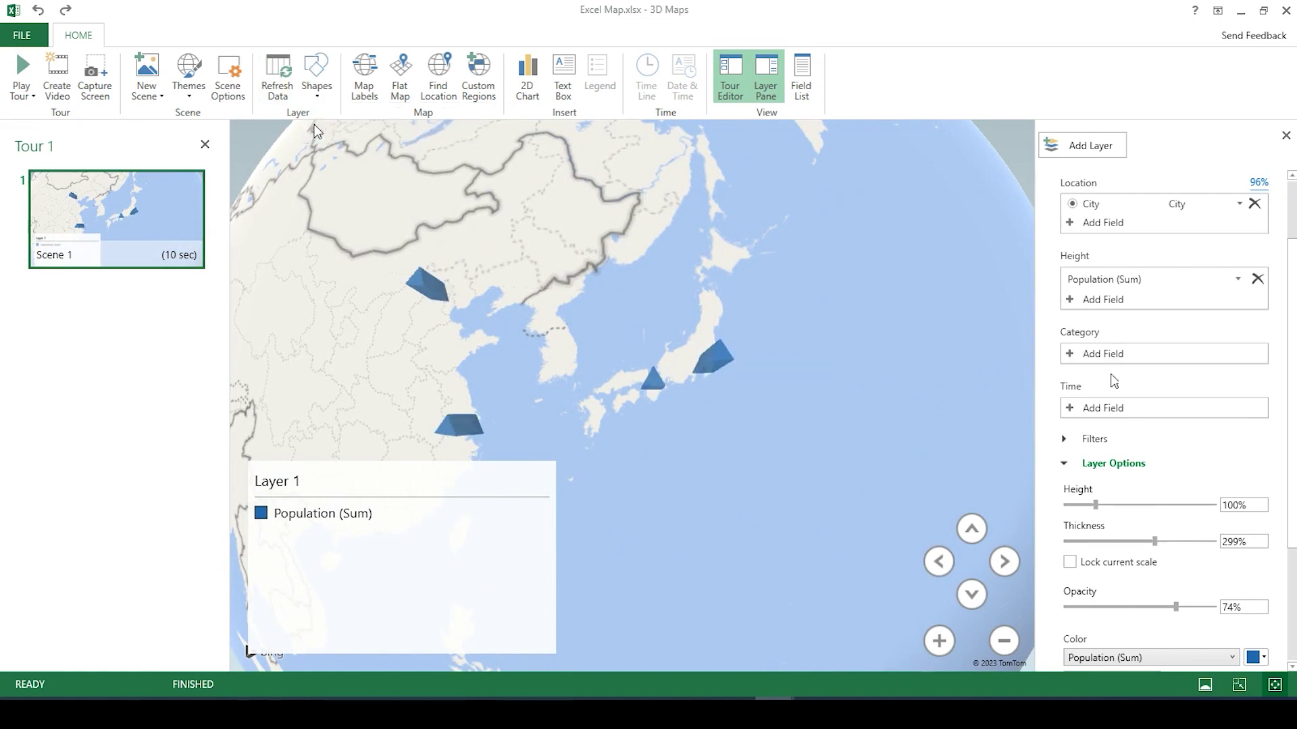
pyautogui.click(316, 76)
pyautogui.click(408, 132)
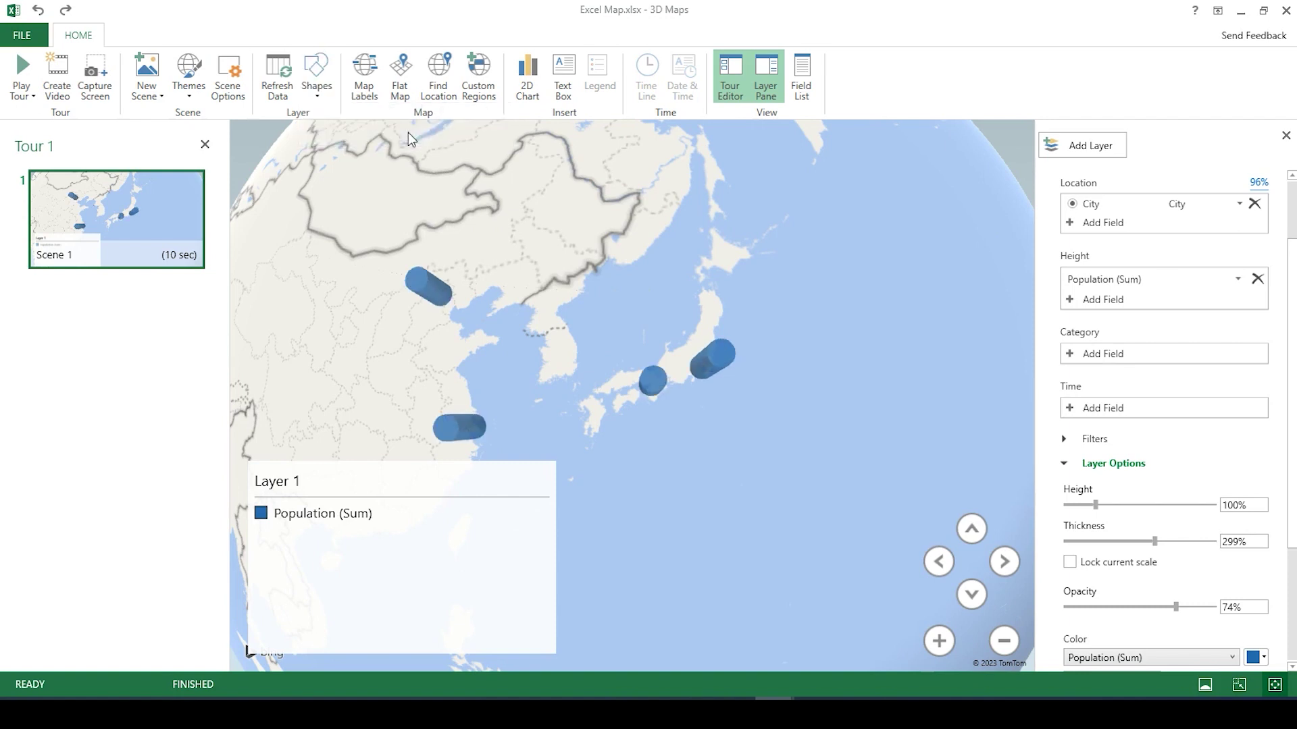
pyautogui.click(315, 95)
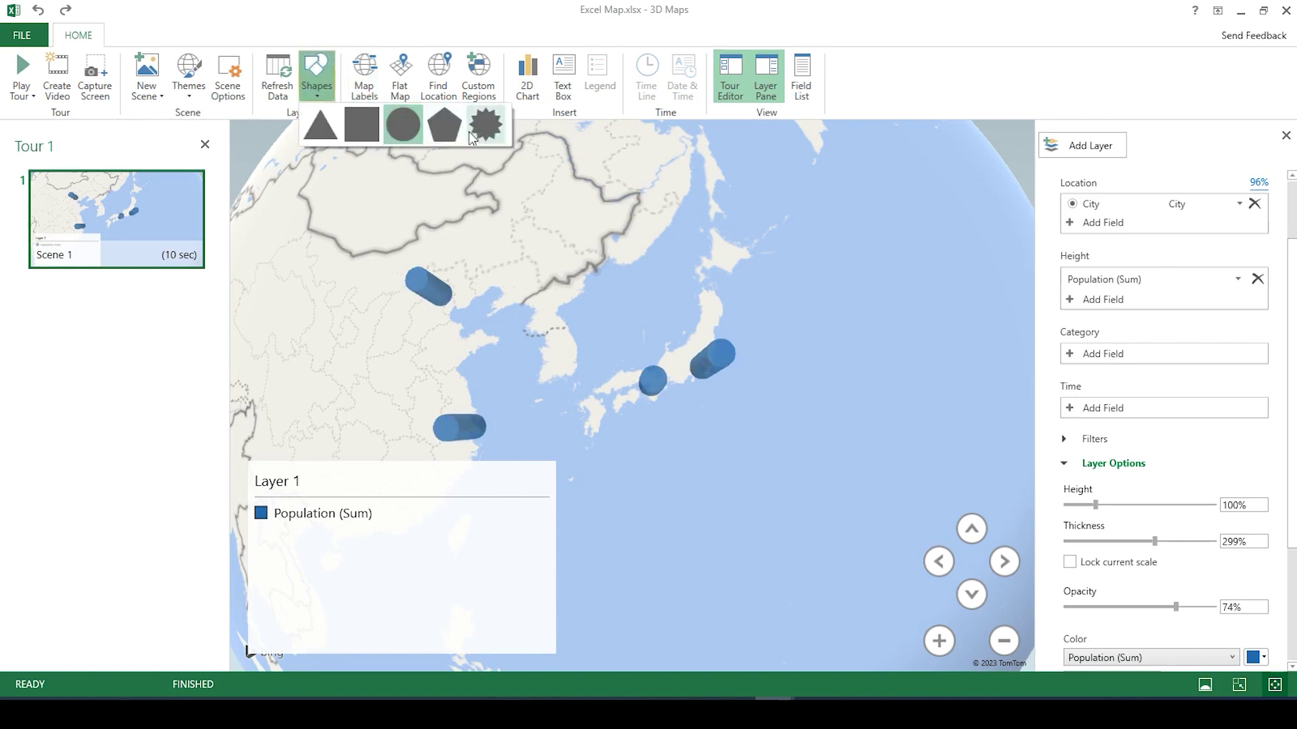
pyautogui.click(446, 129)
pyautogui.moveTo(501, 245); pyautogui.dragTo(647, 283)
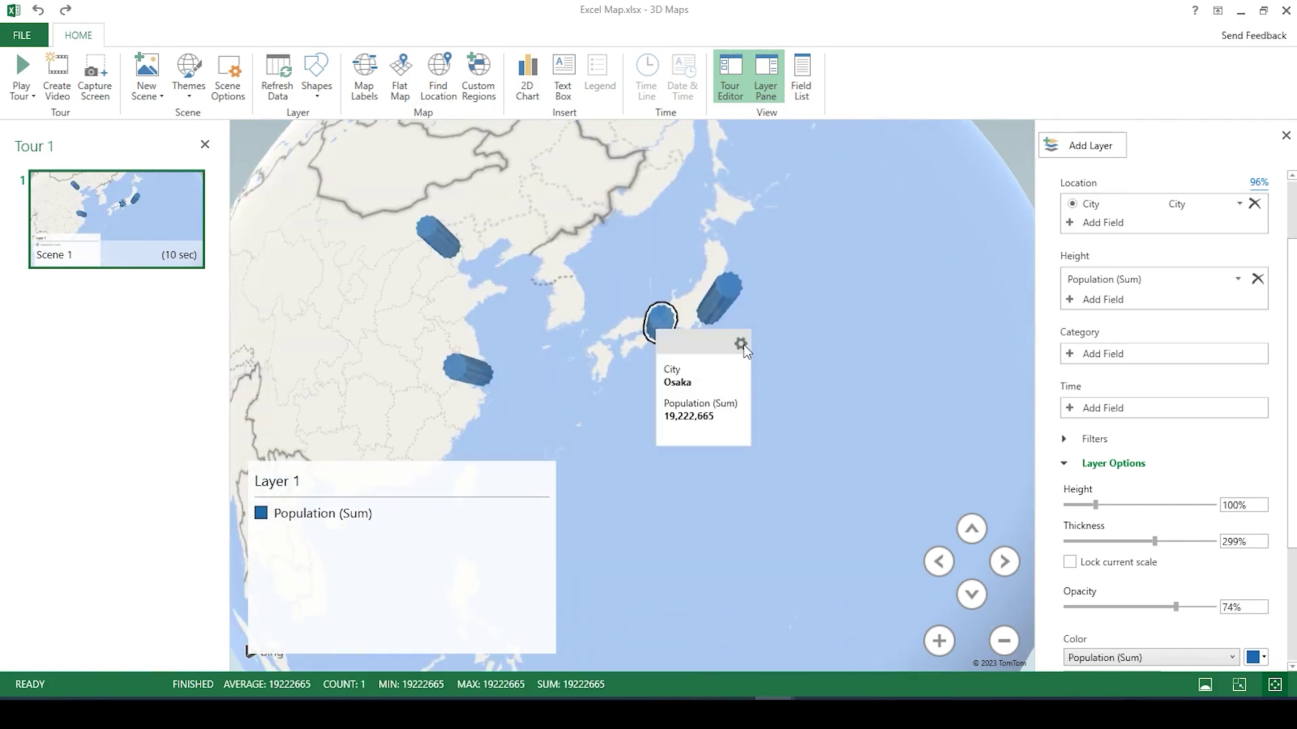
# Add Latitude and Longitude fields to the custom data card and confirm.
pyautogui.click(743, 345)
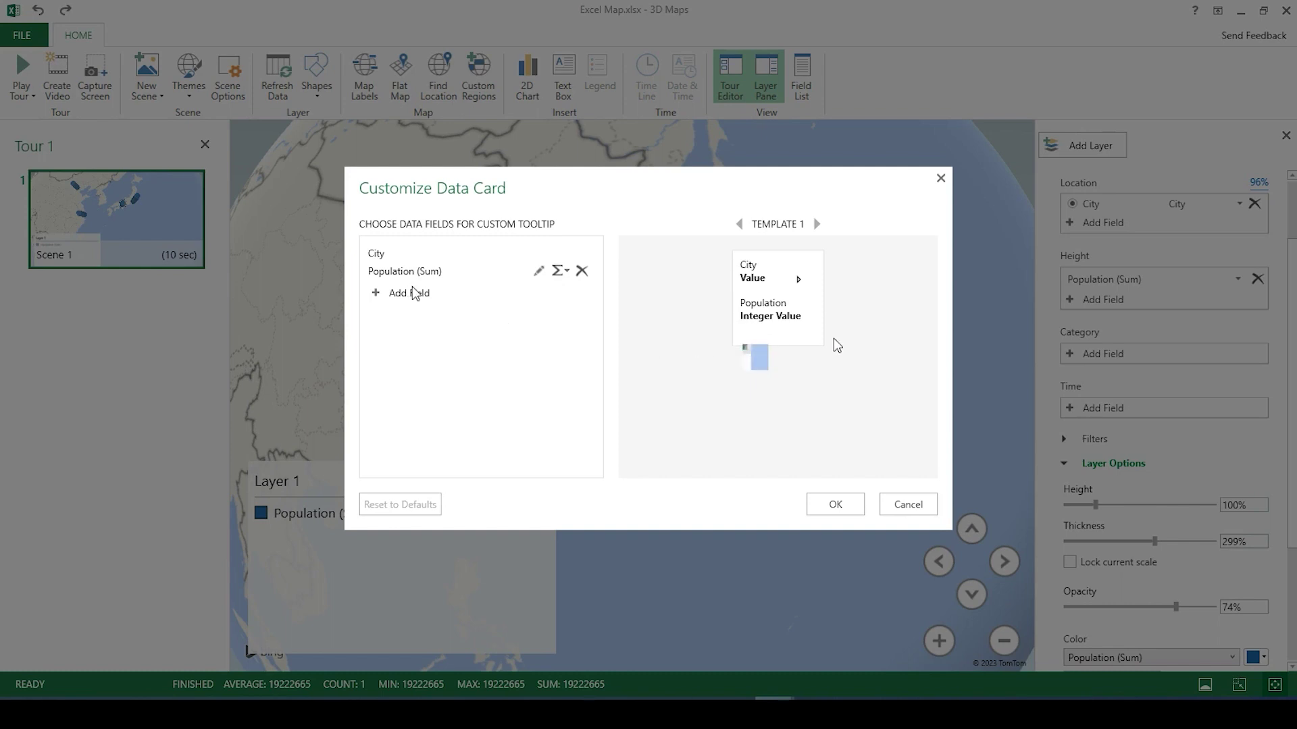
pyautogui.click(384, 296)
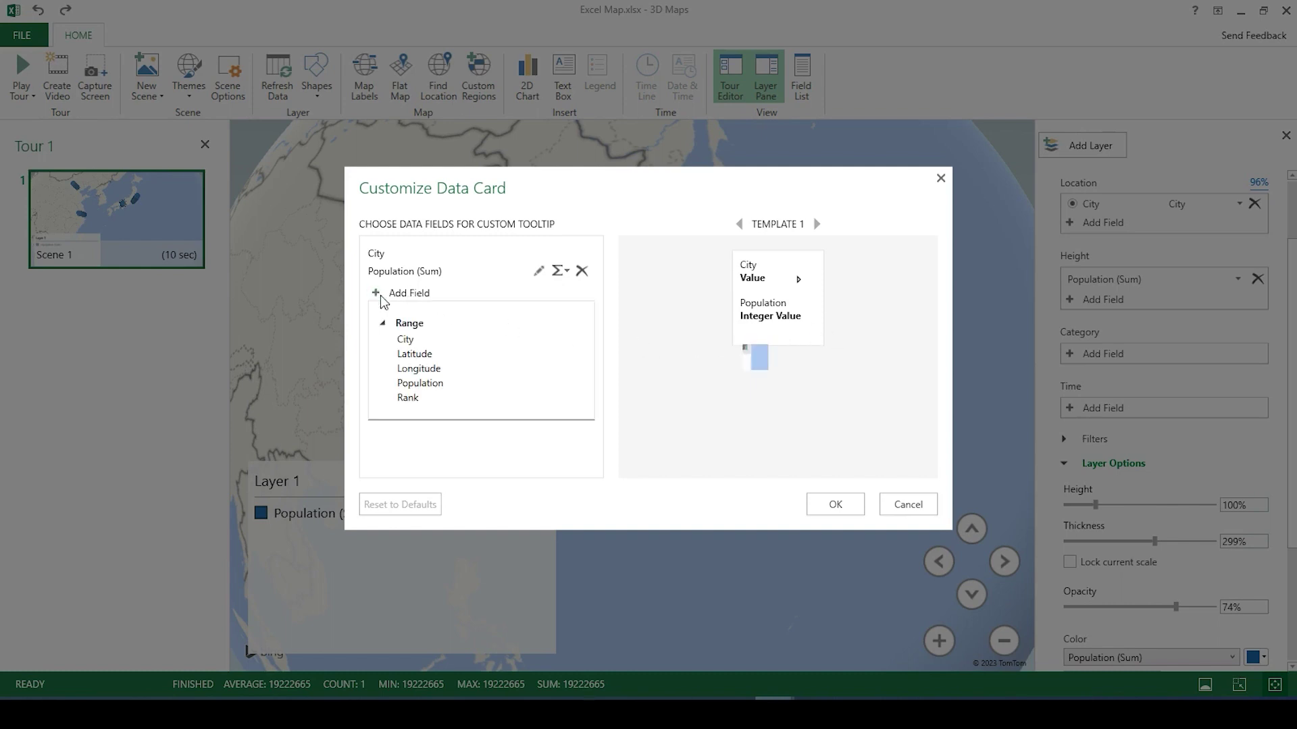
pyautogui.click(424, 355)
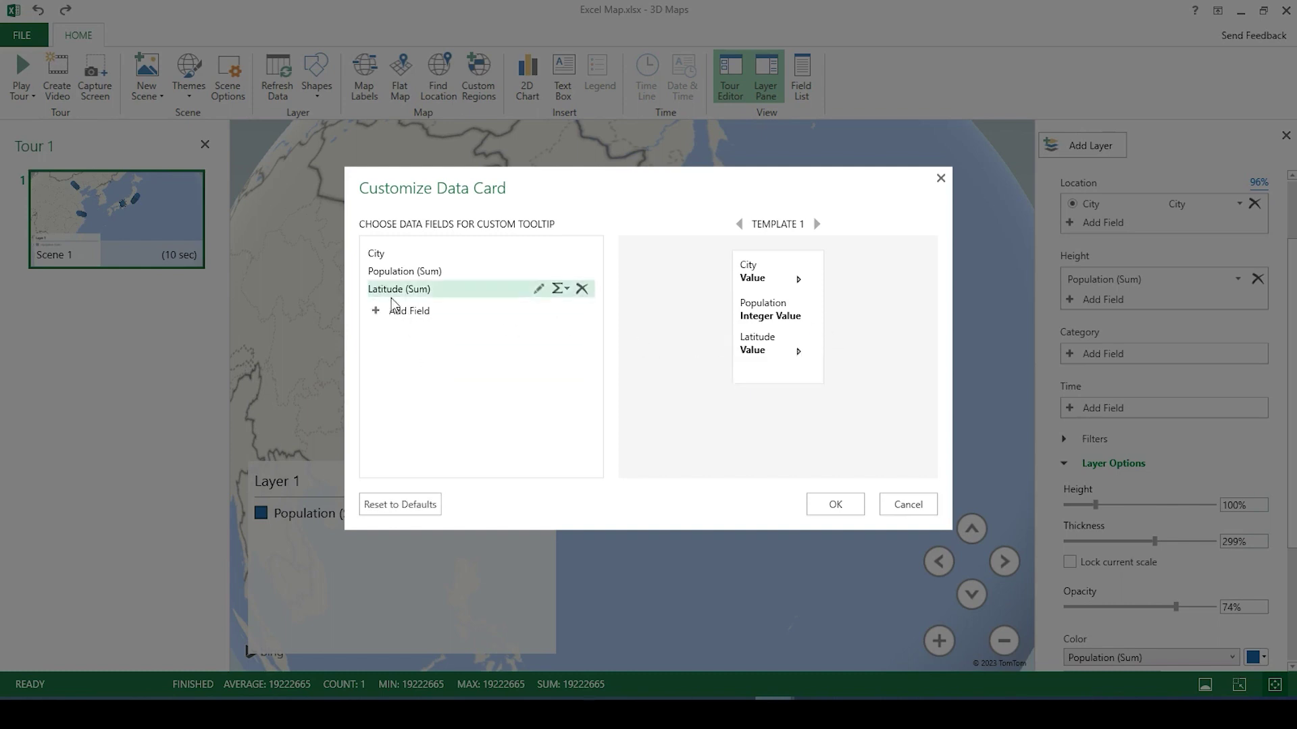
pyautogui.click(376, 311)
pyautogui.click(419, 386)
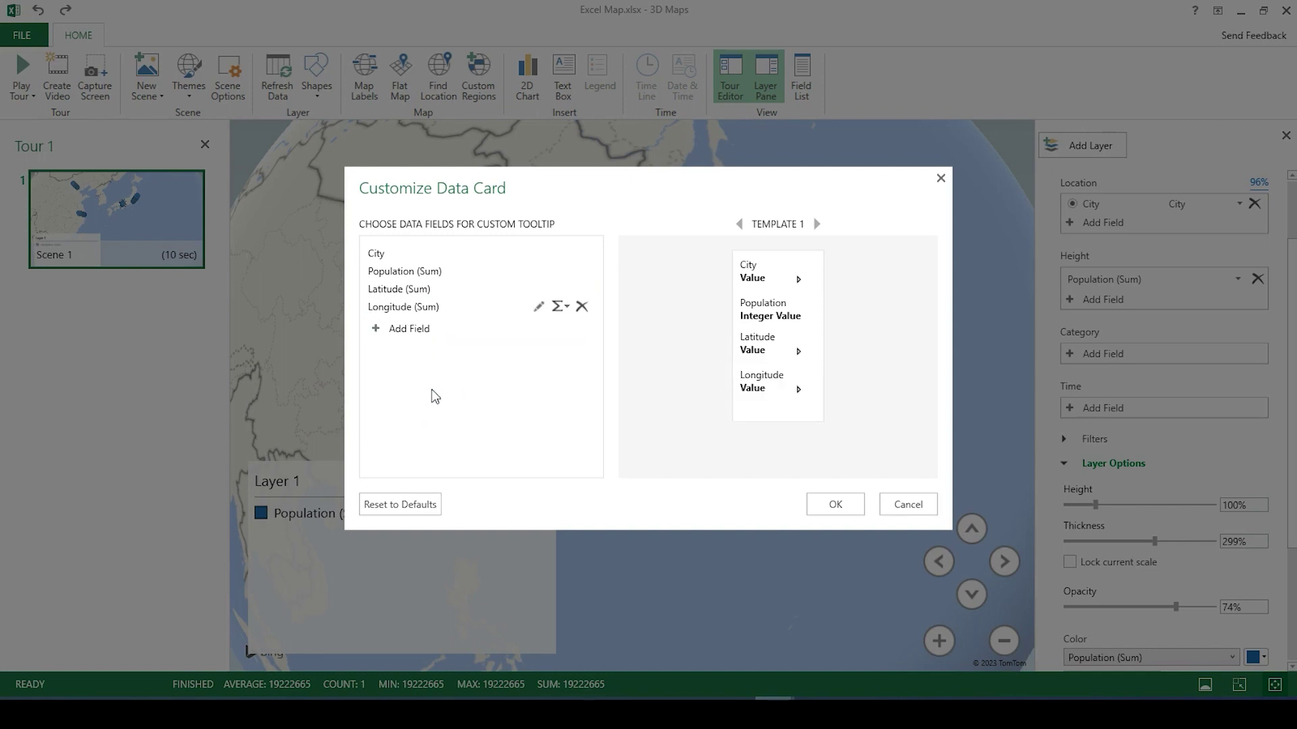
pyautogui.click(835, 505)
pyautogui.moveTo(667, 329)
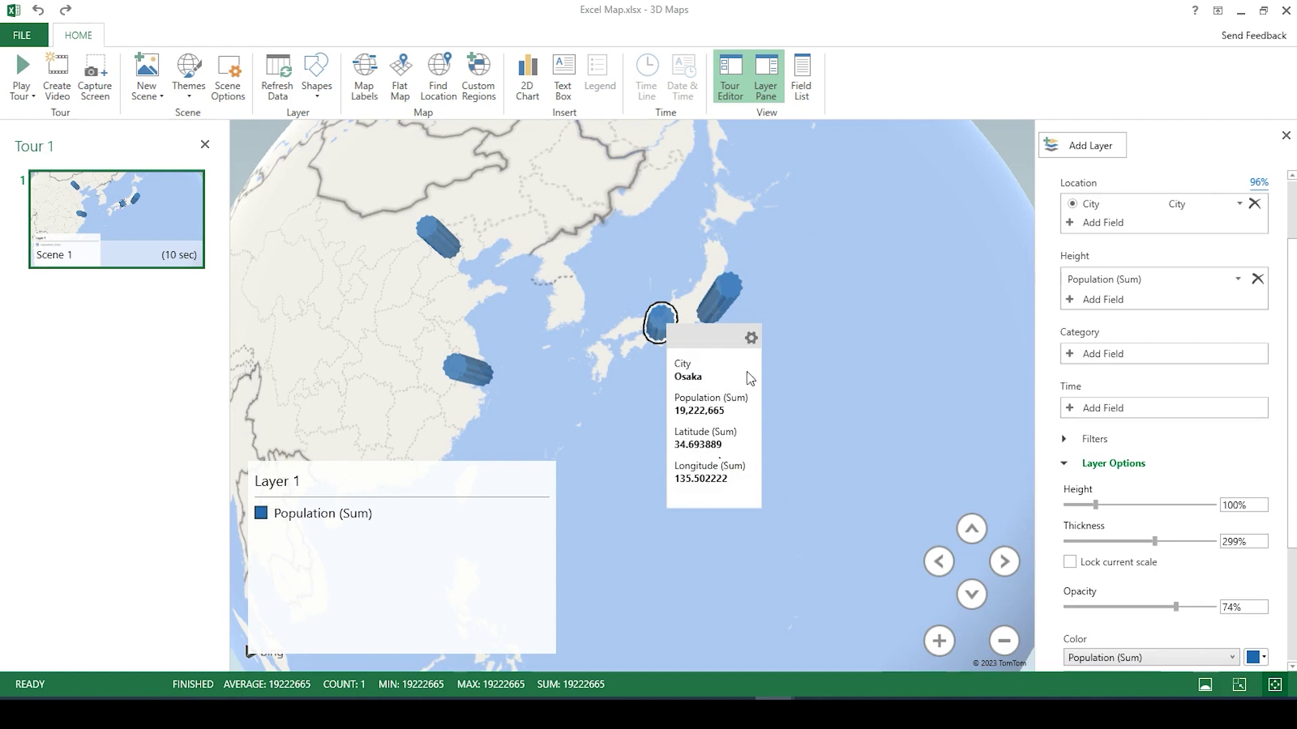
pyautogui.moveTo(788, 254); pyautogui.dragTo(882, 244)
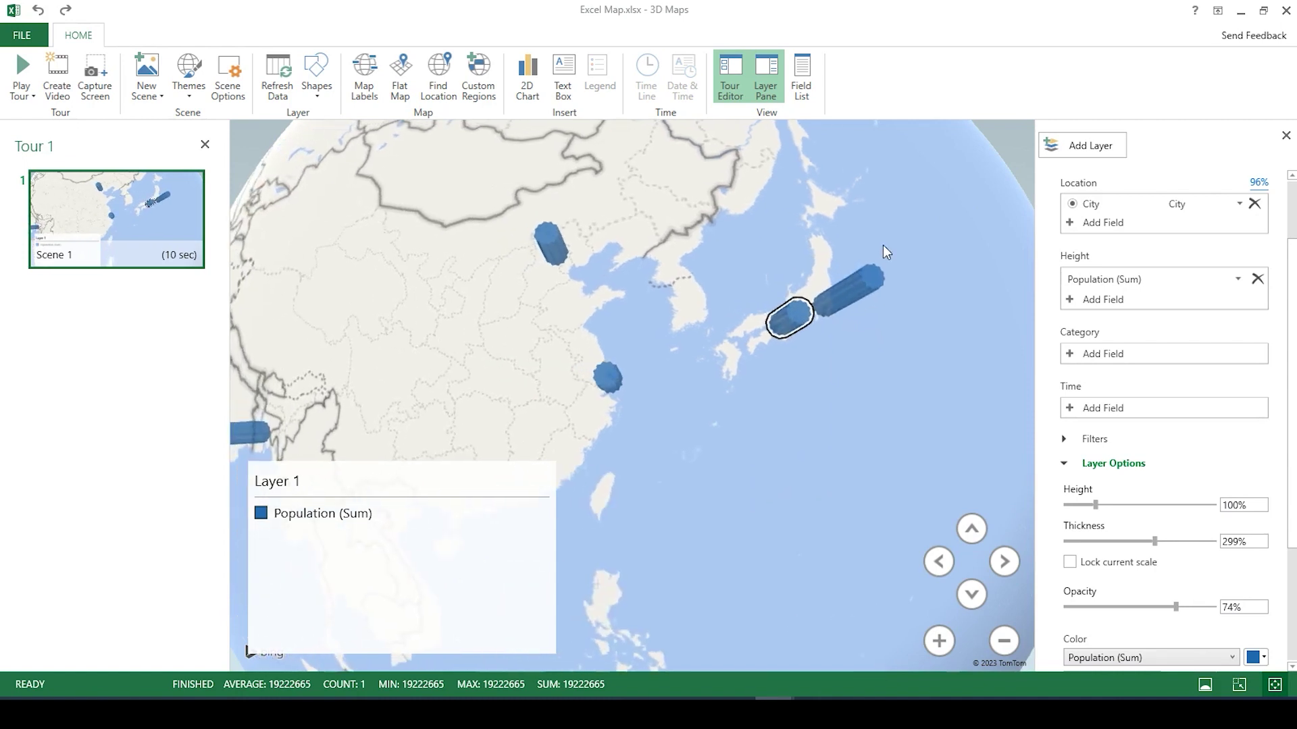
# Close the Tour Editor pane and delete the Layer 1 legend.
pyautogui.moveTo(132, 203)
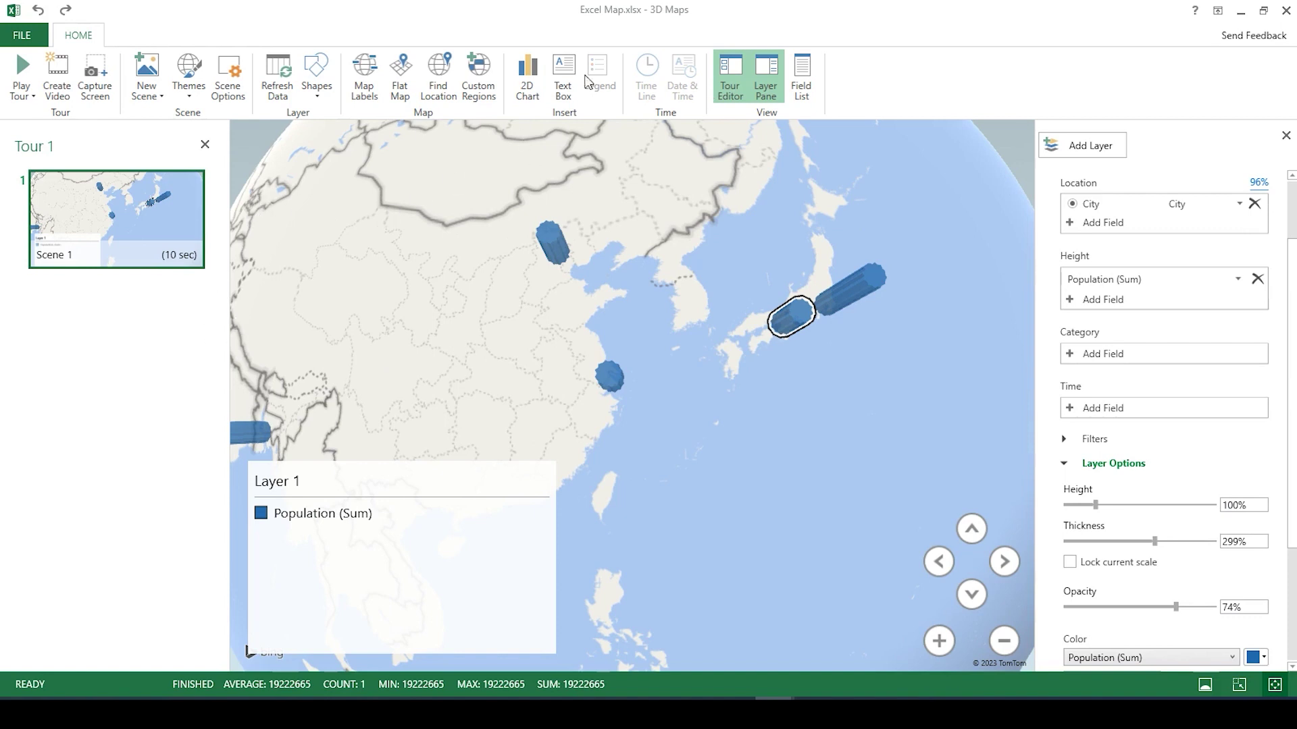
pyautogui.click(731, 85)
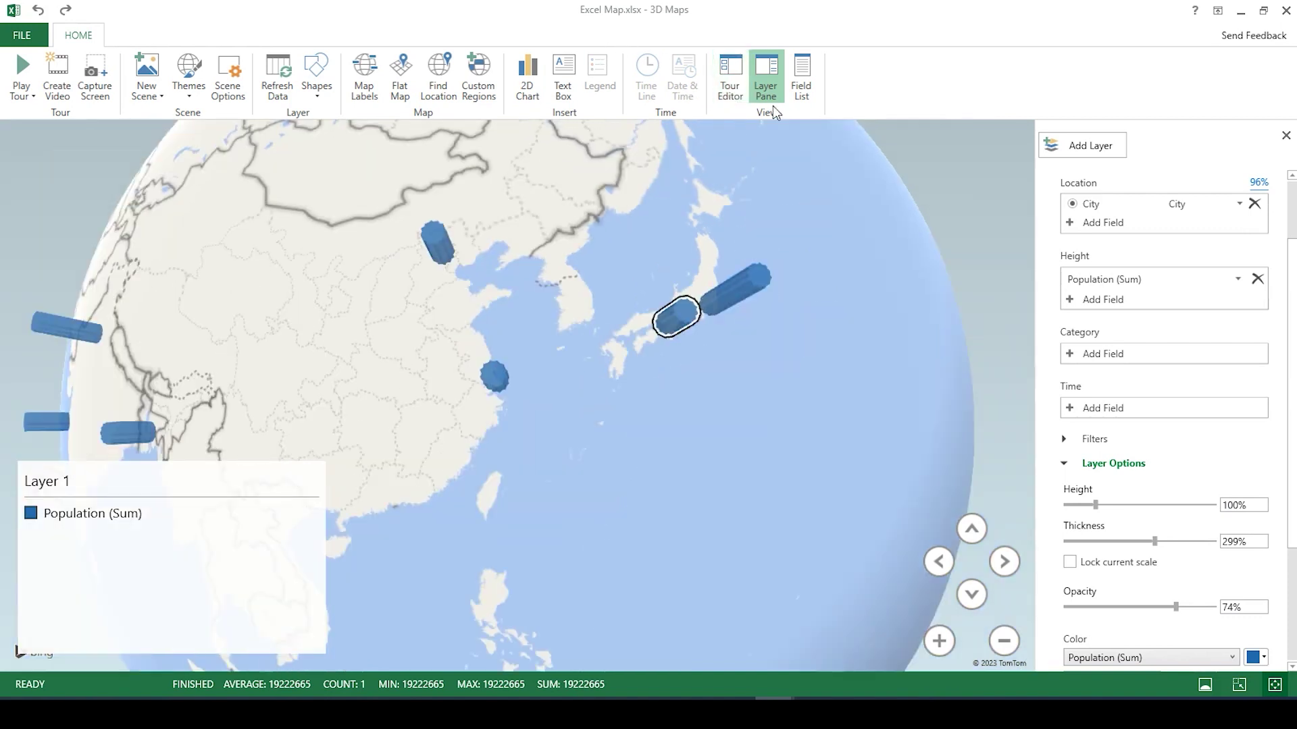
pyautogui.click(310, 524)
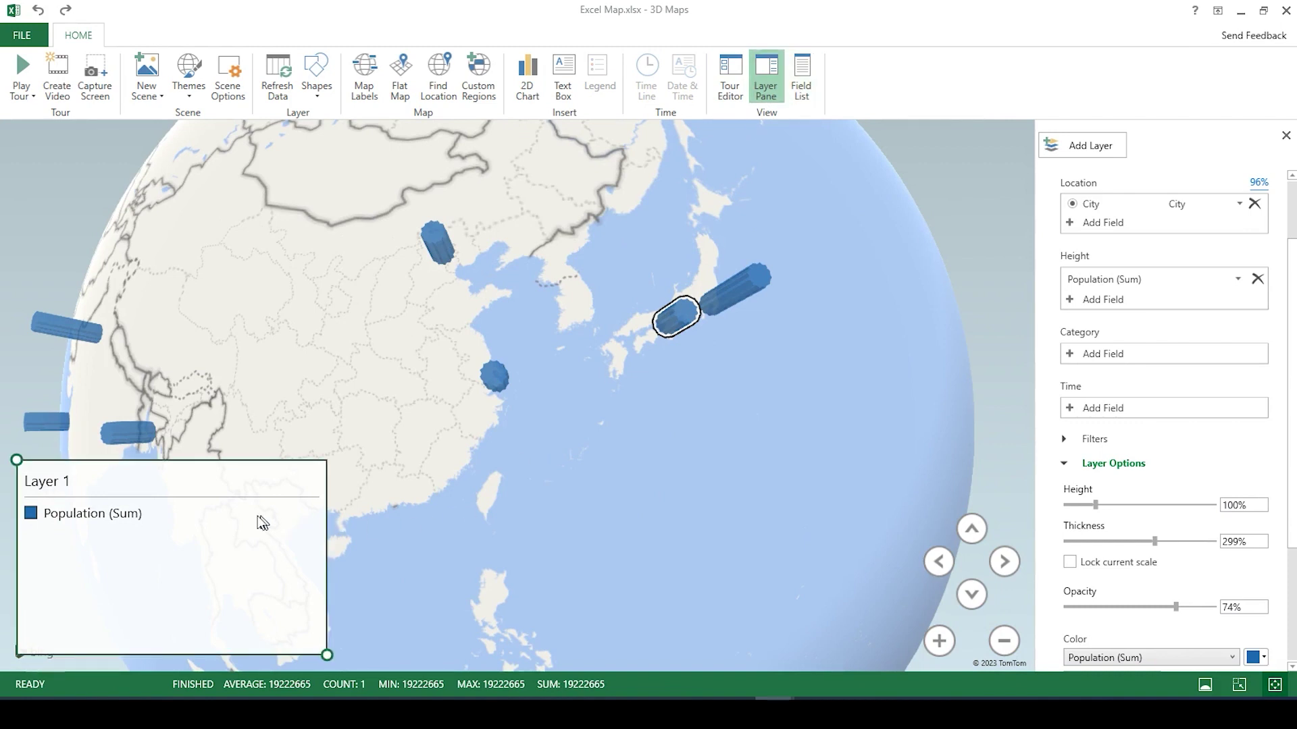
pyautogui.press('Delete')
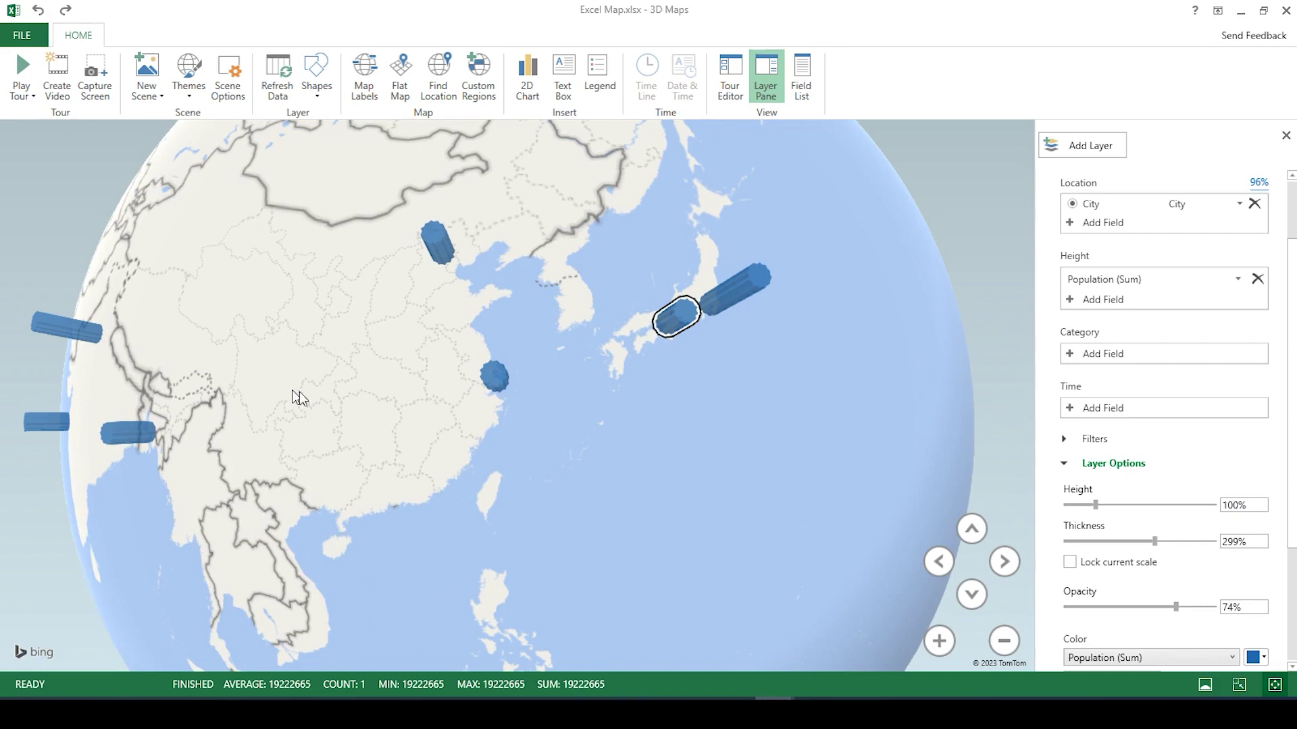
pyautogui.moveTo(325, 399); pyautogui.dragTo(780, 314)
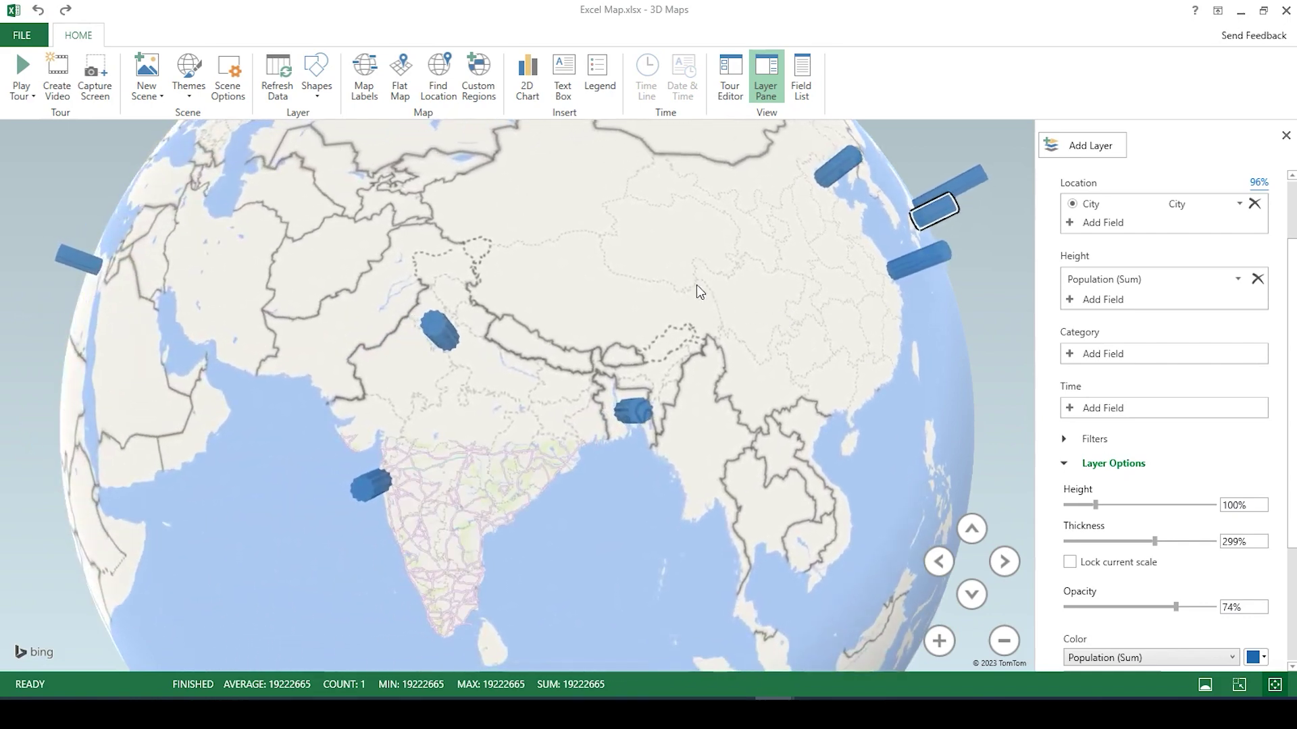
pyautogui.scroll(-5, 694, 285)
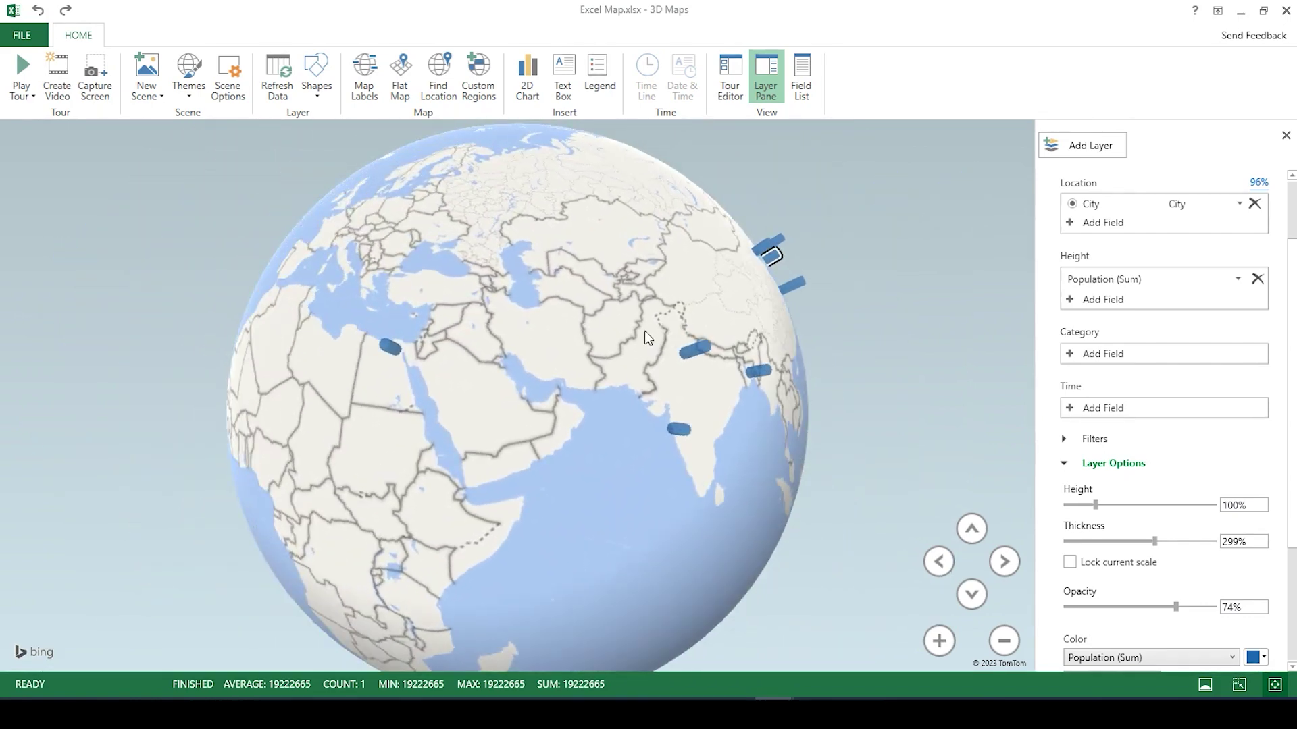
# Switch the view to Flat Map and frame the Americas.
pyautogui.moveTo(455, 252); pyautogui.dragTo(388, 230)
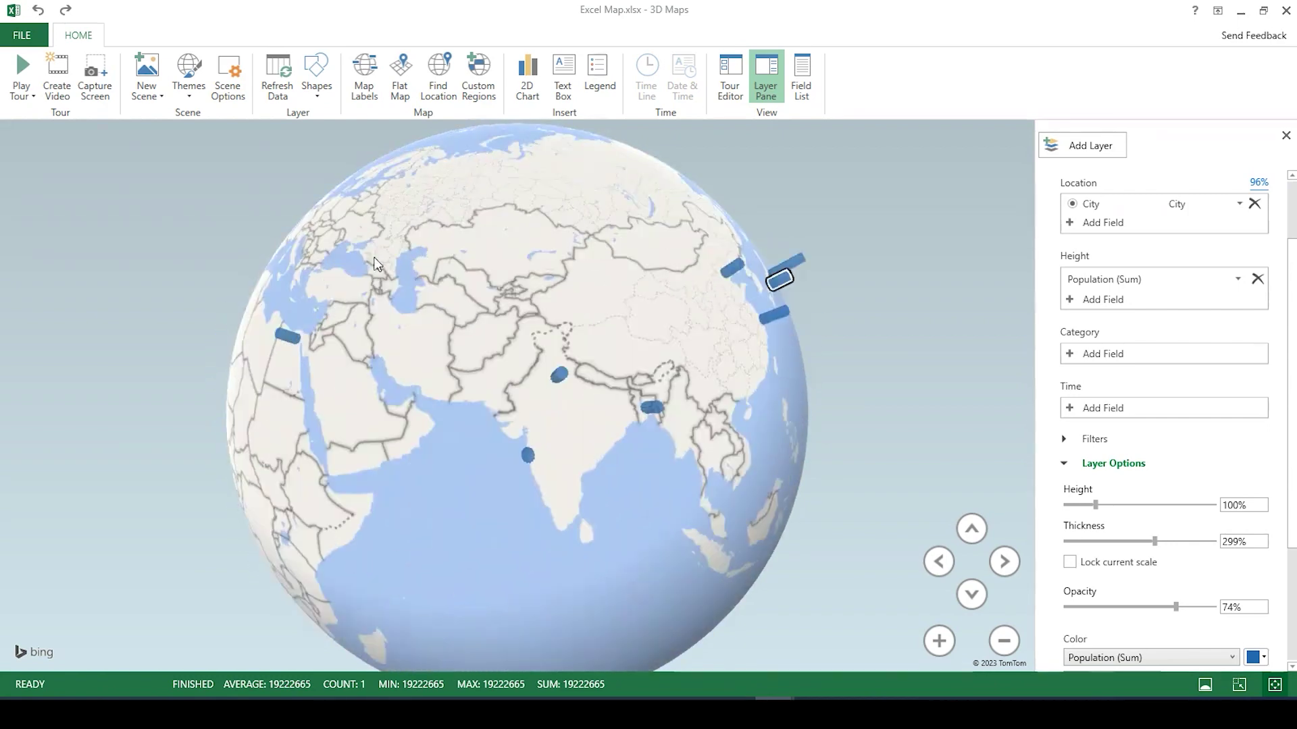
pyautogui.click(401, 81)
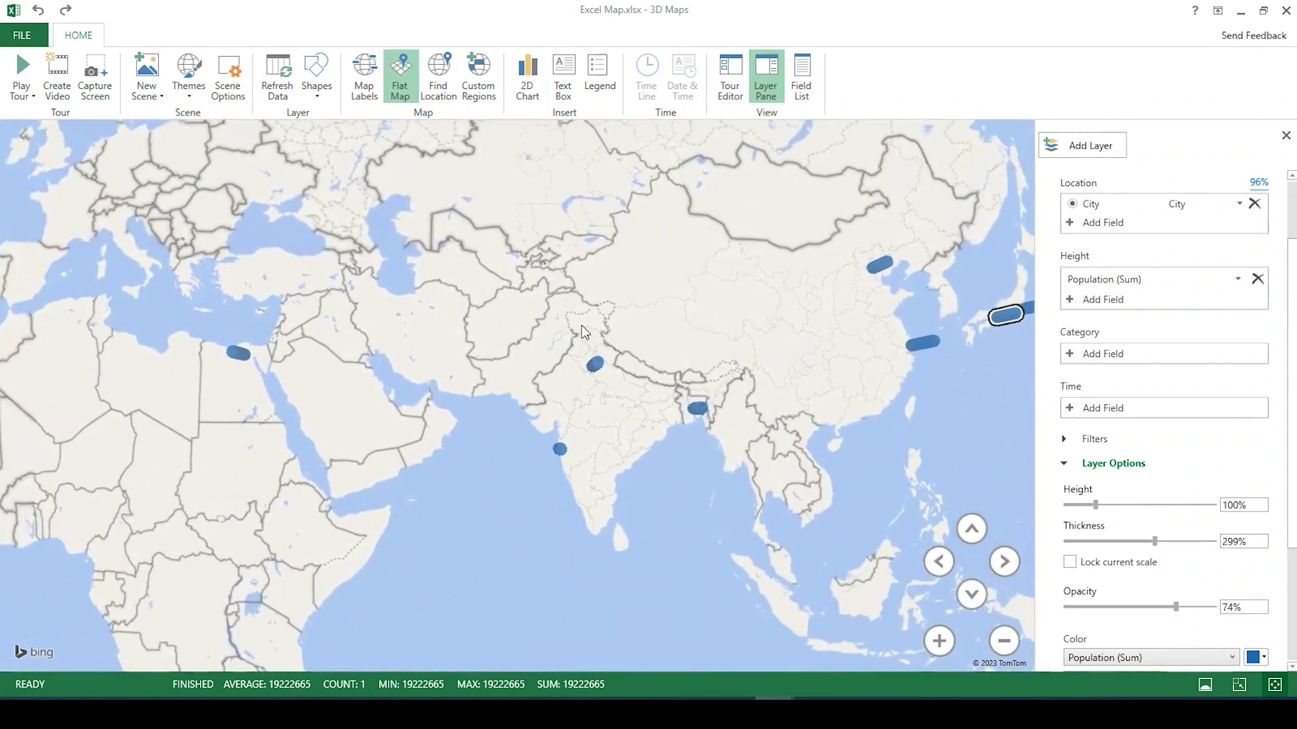
pyautogui.scroll(-5, 581, 325)
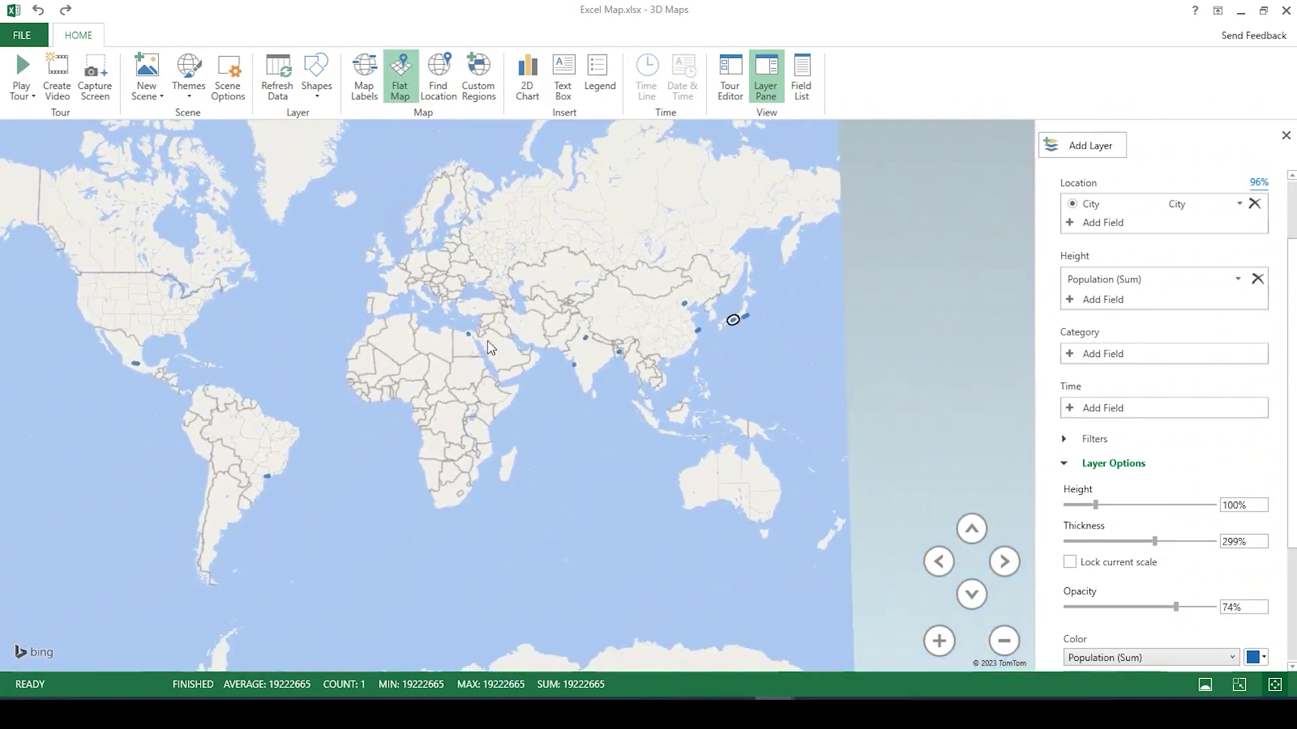
pyautogui.moveTo(491, 348); pyautogui.dragTo(597, 350)
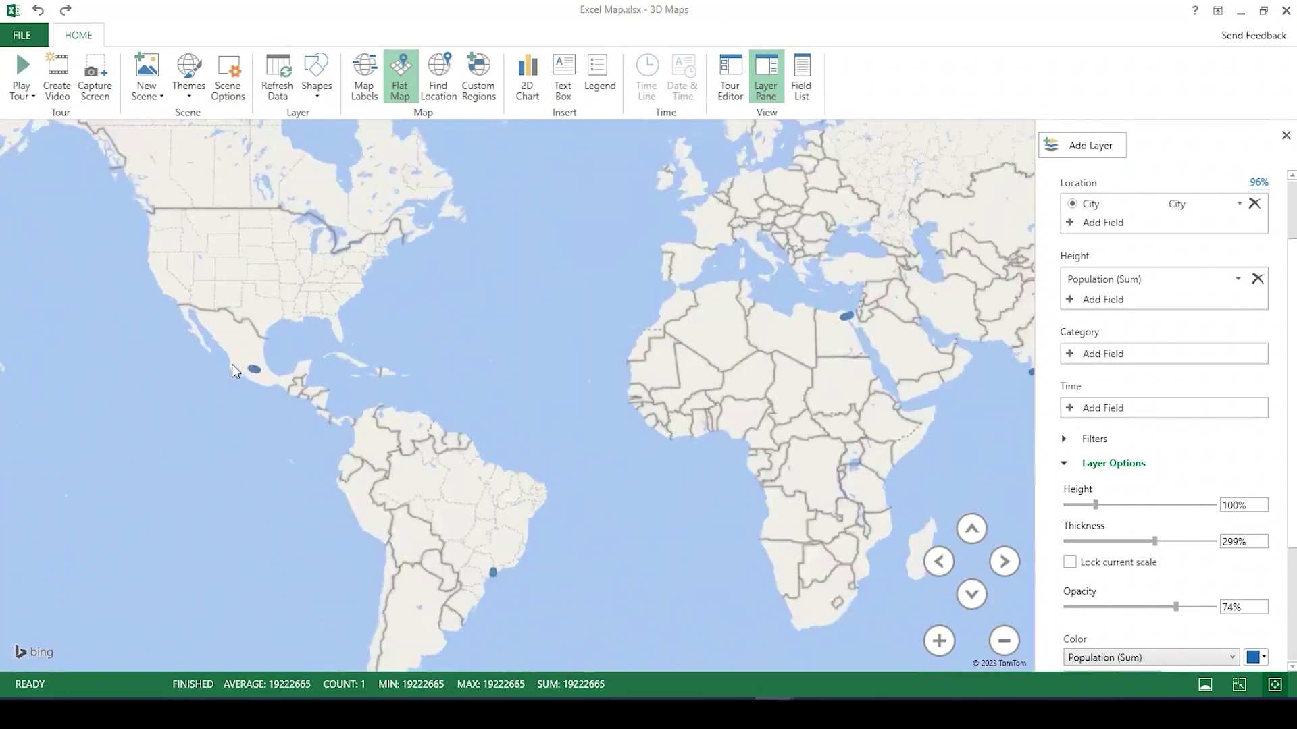
pyautogui.scroll(4, 233, 363)
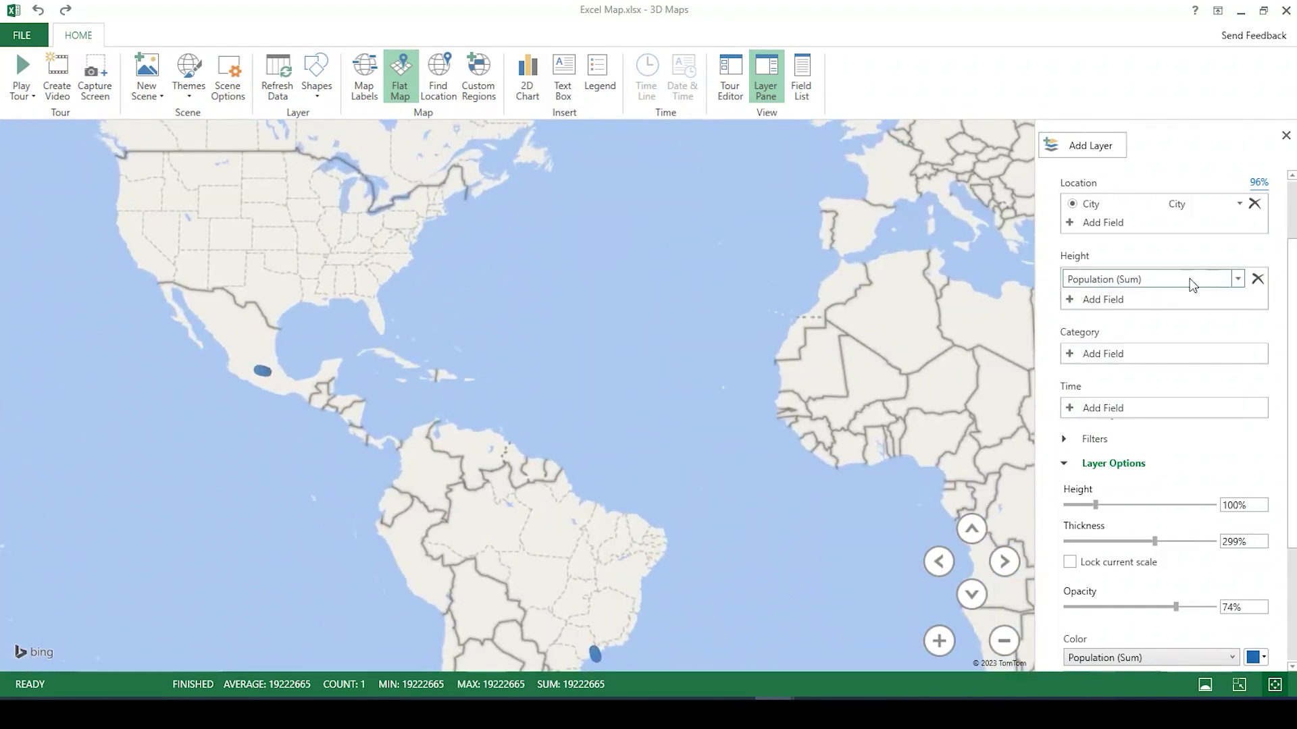
# Remove Population (Sum) from the layer's height.
pyautogui.click(1239, 280)
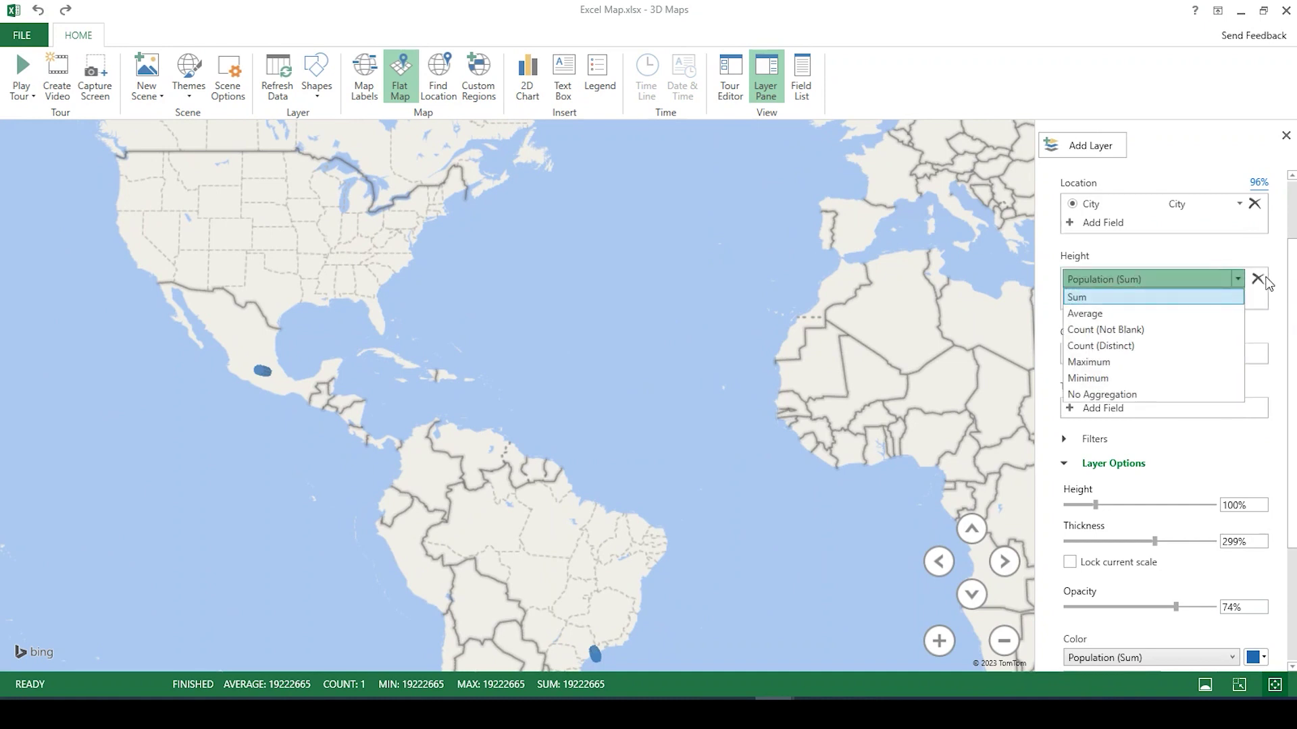
pyautogui.click(1258, 279)
pyautogui.click(1258, 279)
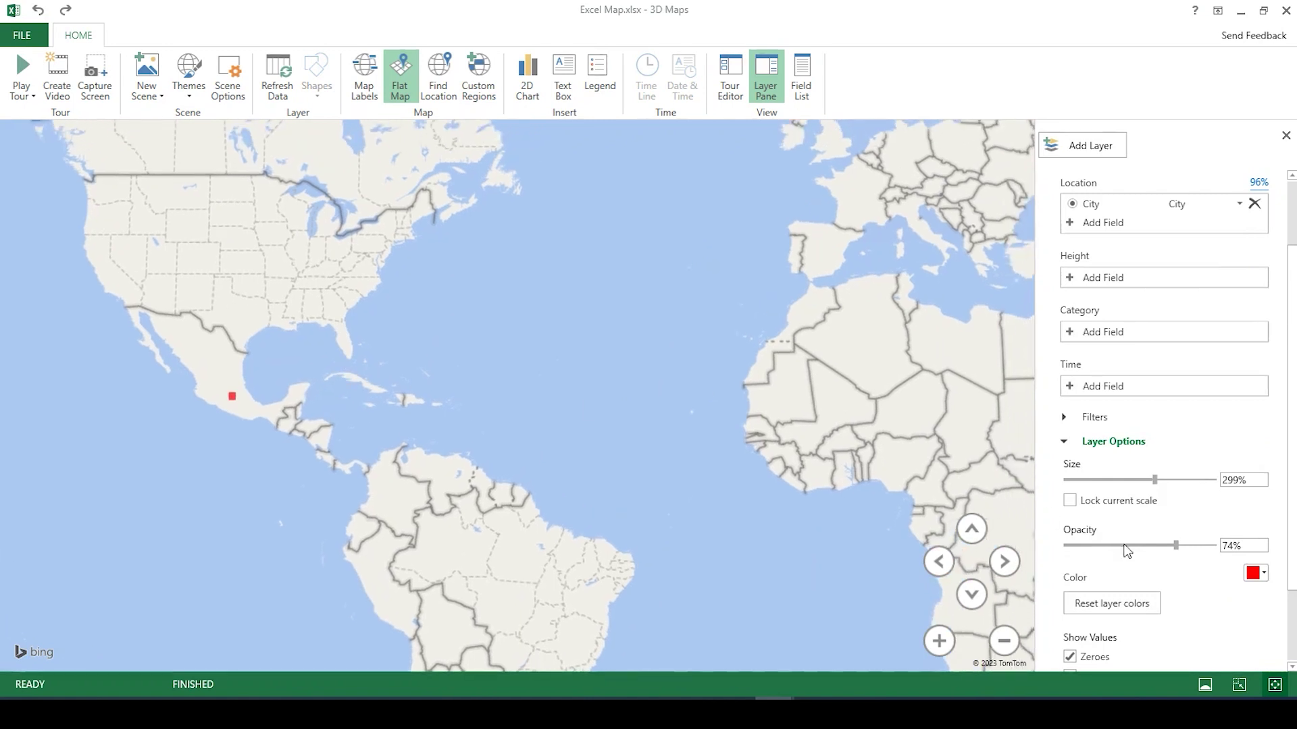
pyautogui.scroll(-3, 1170, 559)
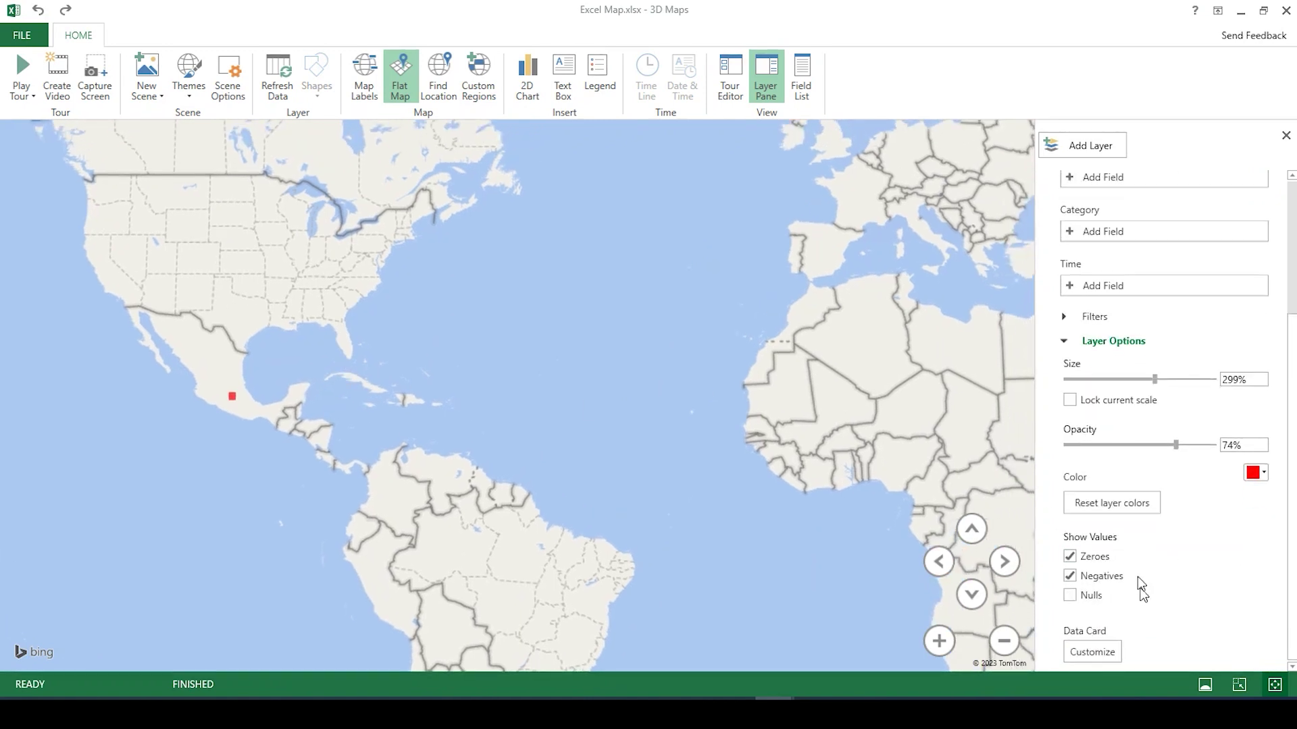
pyautogui.scroll(5, 1141, 500)
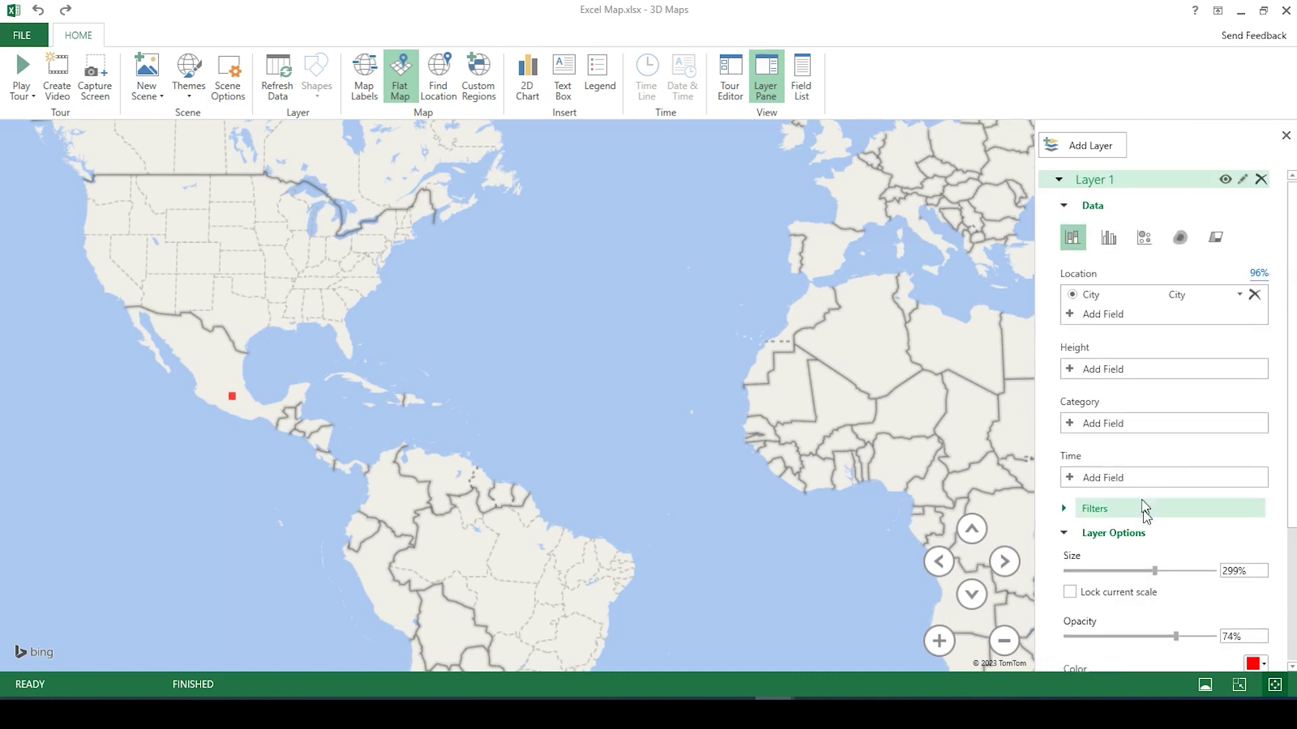
# Show the cities as bubbles and enlarge them to 398% size.
pyautogui.click(1141, 239)
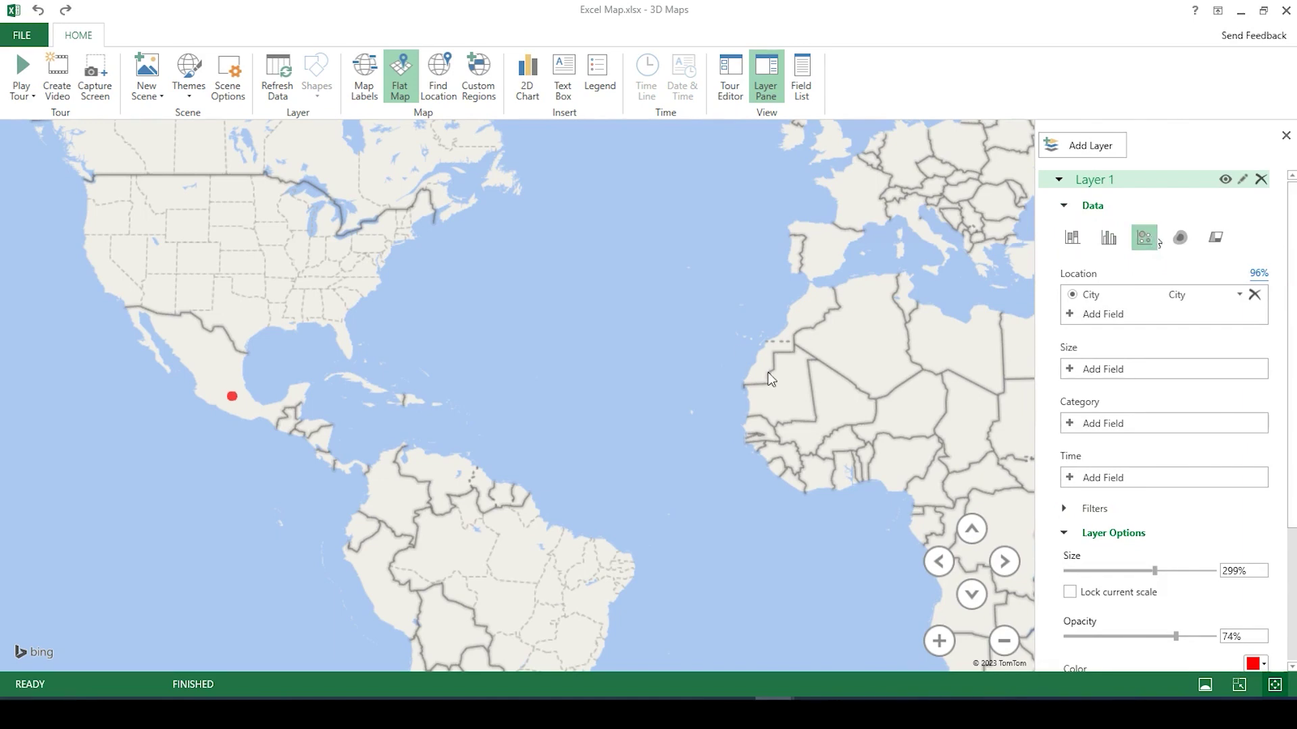
pyautogui.scroll(-5, 696, 352)
pyautogui.scroll(-3, 1206, 627)
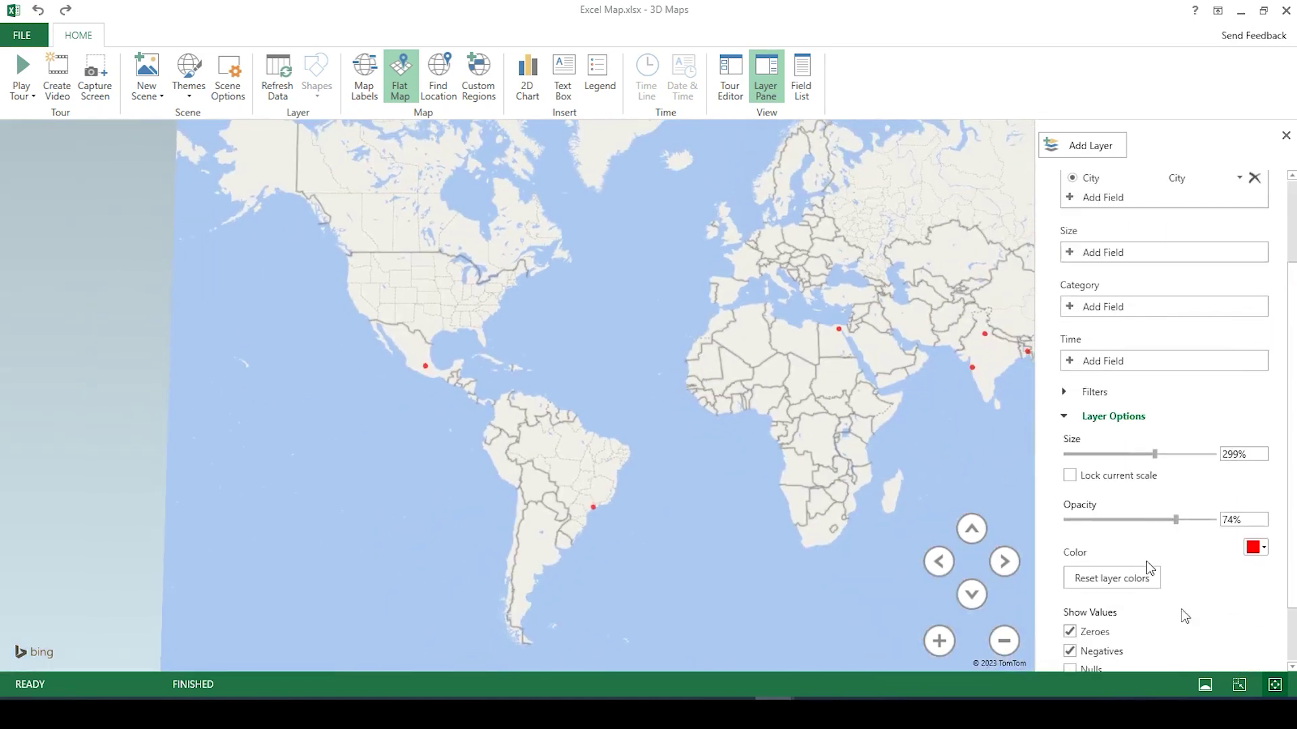
pyautogui.moveTo(1155, 454); pyautogui.dragTo(1183, 454)
pyautogui.moveTo(680, 410); pyautogui.dragTo(598, 425)
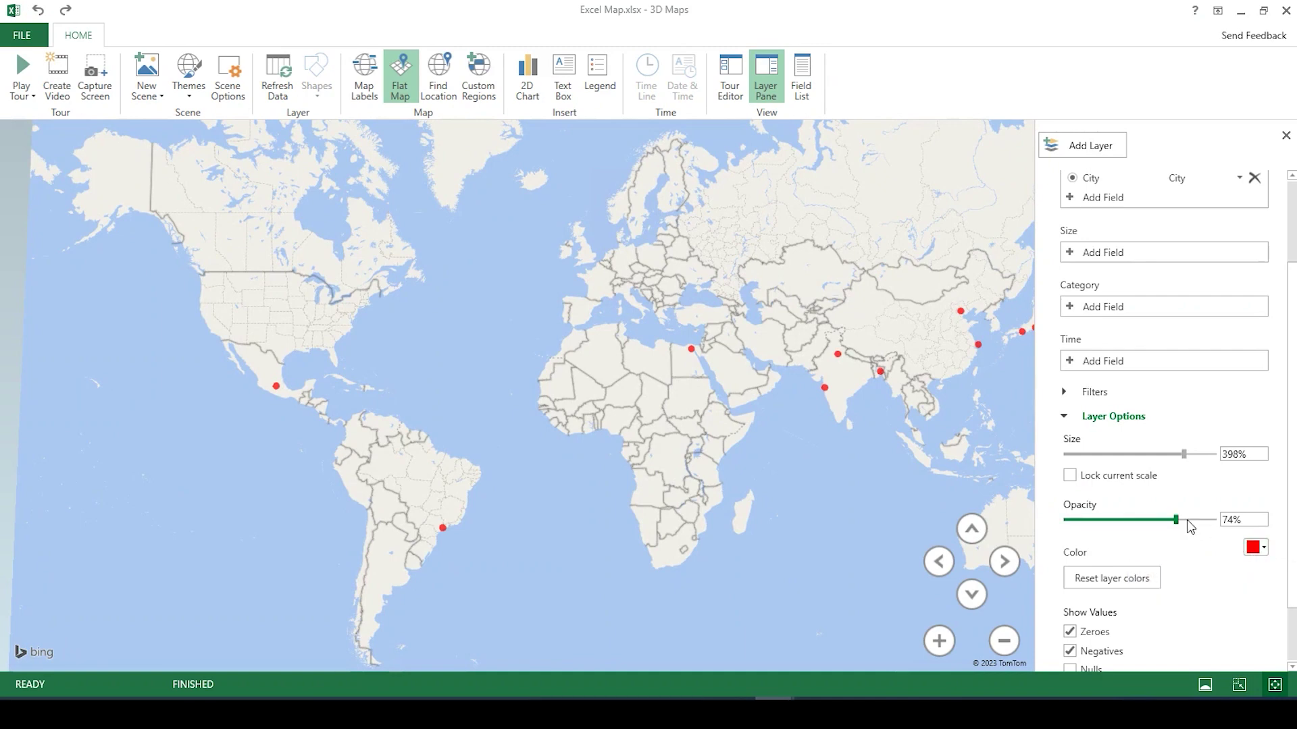
pyautogui.moveTo(492, 253); pyautogui.dragTo(413, 314)
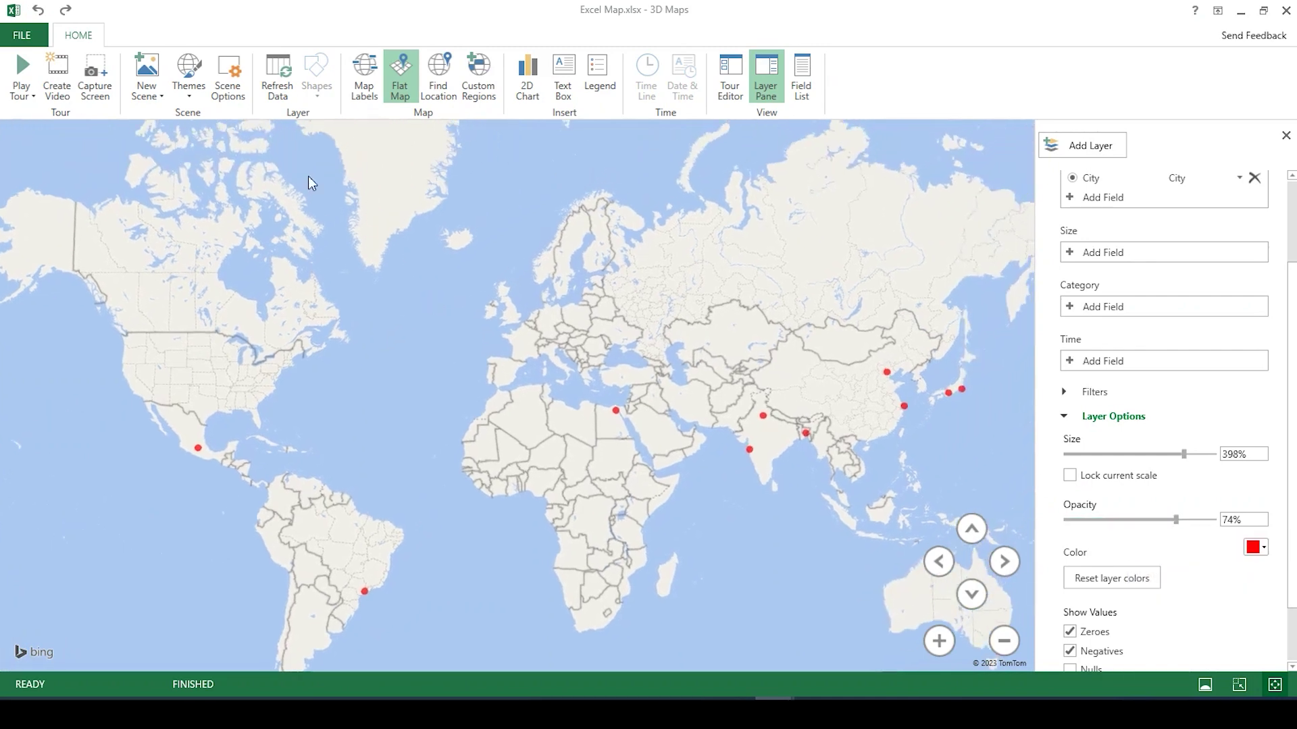
# Apply the aerial imagery theme, turn on Map Labels, and zoom into Niger.
pyautogui.click(192, 94)
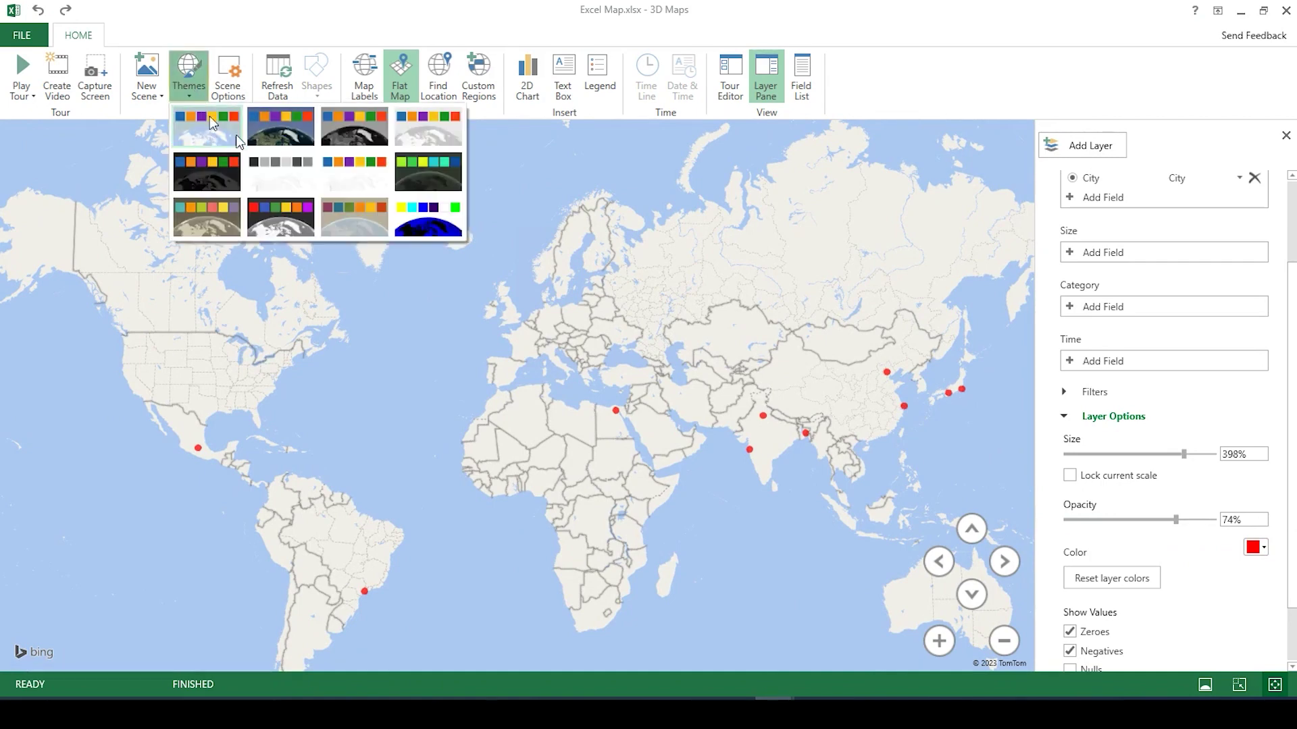
pyautogui.click(292, 144)
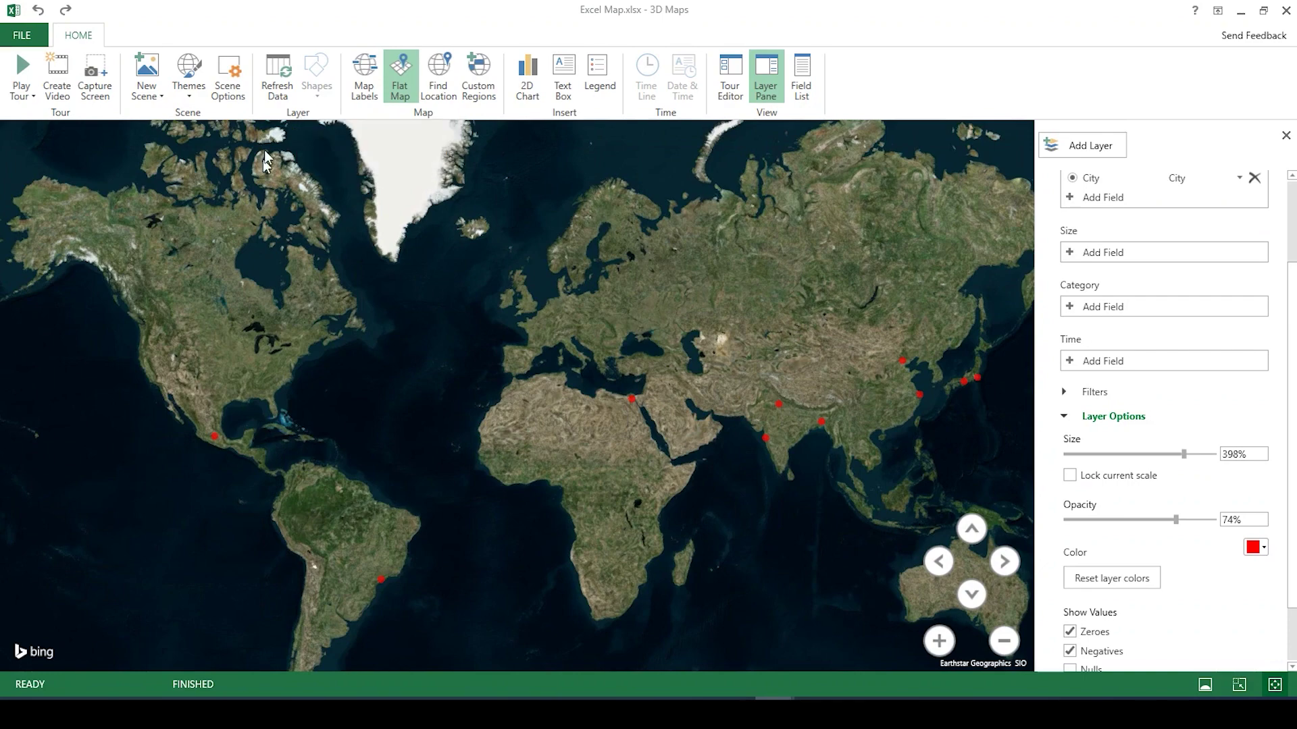
pyautogui.click(372, 101)
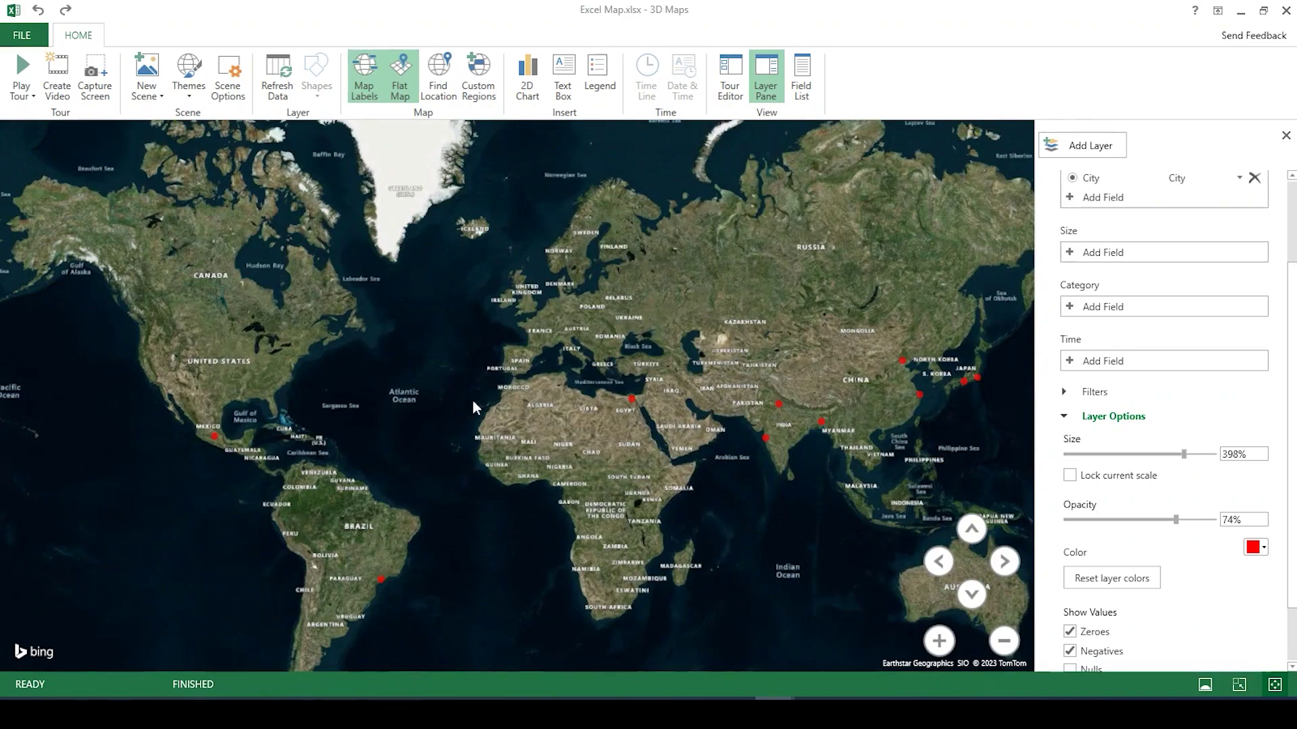
pyautogui.scroll(3, 573, 446)
pyautogui.scroll(5, 577, 438)
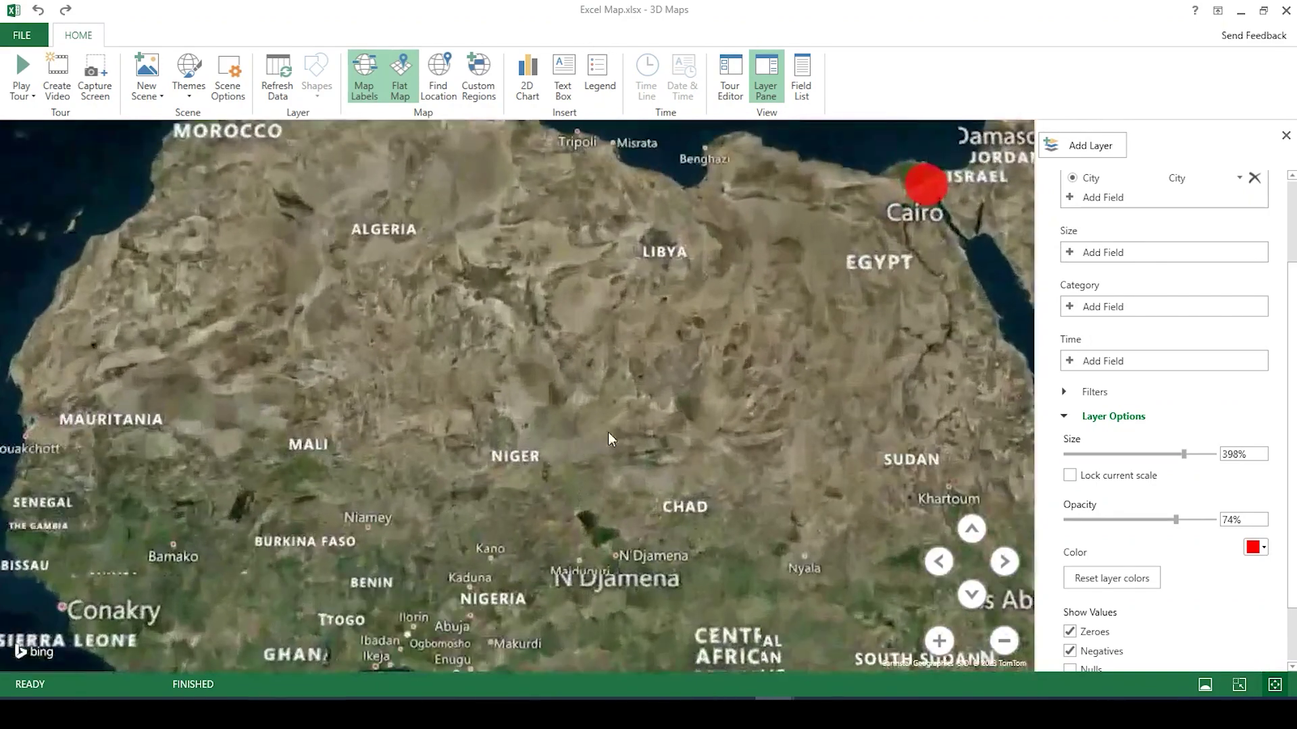
pyautogui.scroll(1, 345, 408)
pyautogui.scroll(2, 343, 406)
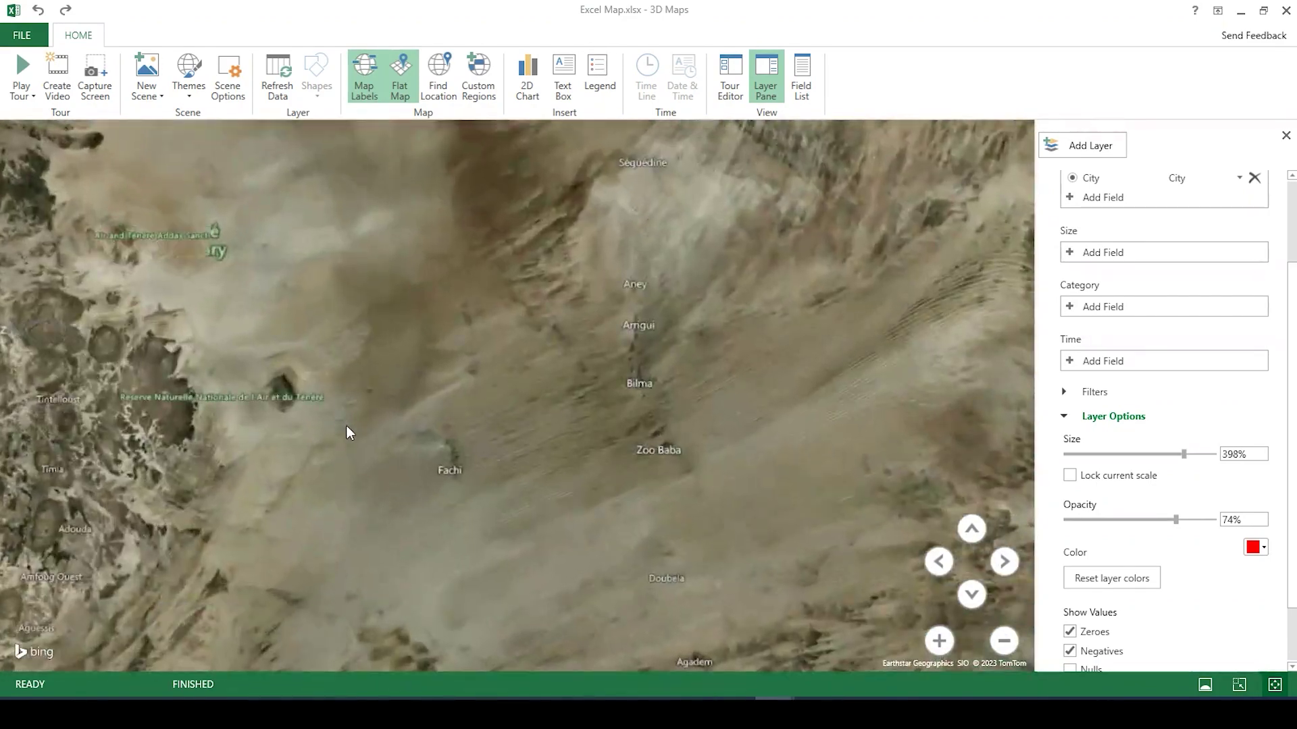
pyautogui.scroll(2, 689, 446)
pyautogui.moveTo(444, 364); pyautogui.dragTo(699, 339)
pyautogui.moveTo(381, 452); pyautogui.dragTo(512, 407)
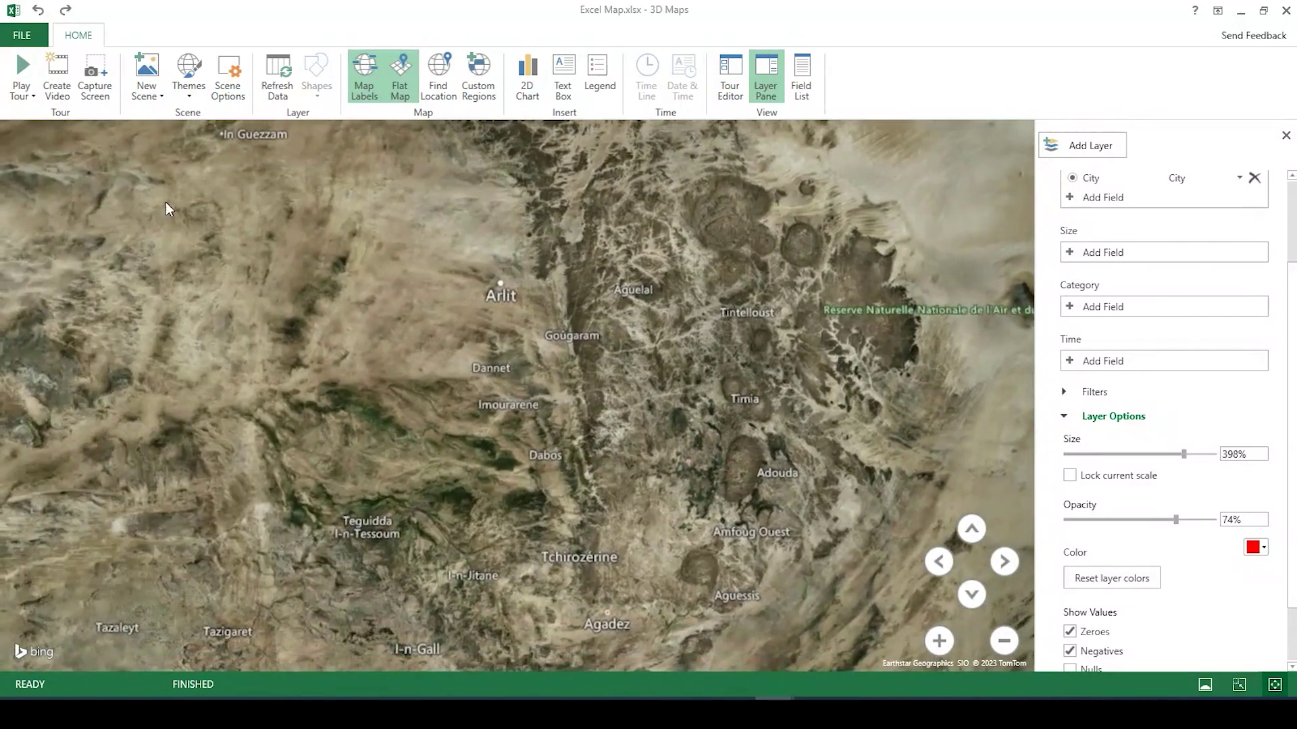
# Try the light grey theme and turn Map Labels off.
pyautogui.click(188, 80)
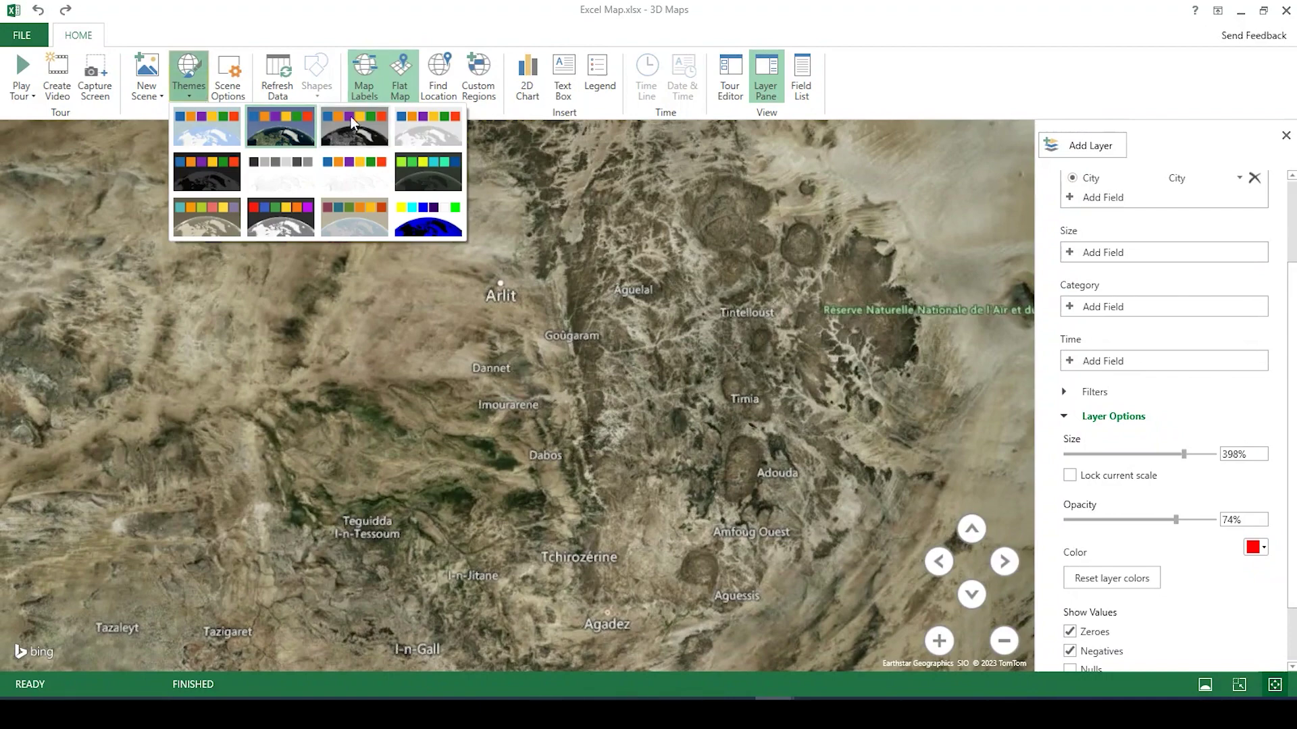
pyautogui.click(396, 124)
pyautogui.scroll(-5, 515, 458)
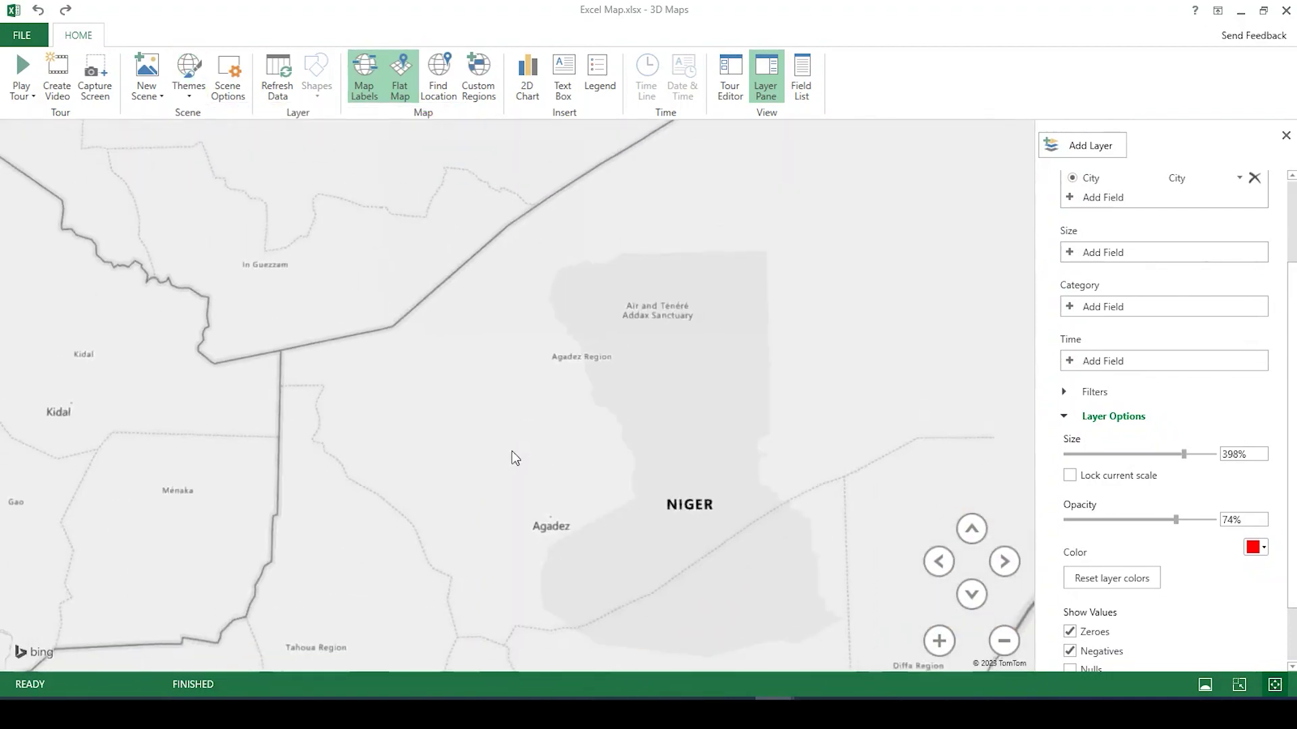
pyautogui.moveTo(512, 457); pyautogui.dragTo(591, 374)
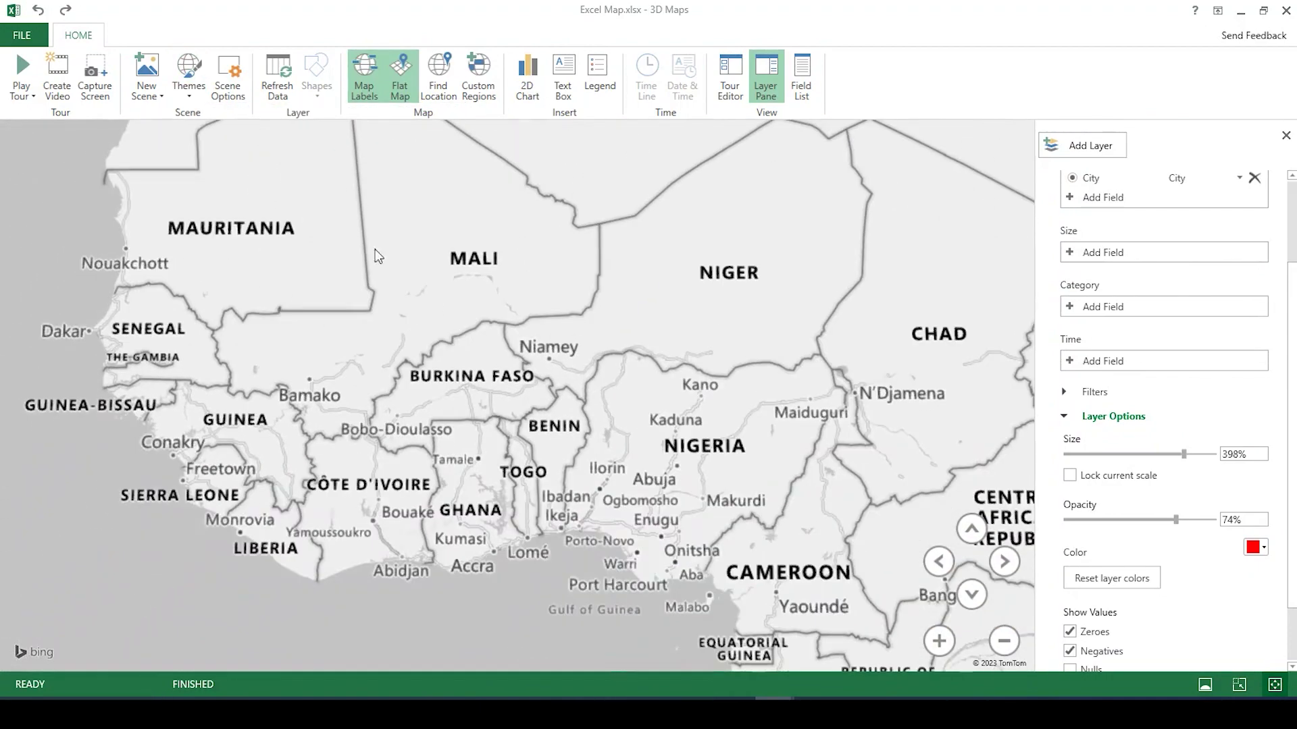
pyautogui.click(363, 90)
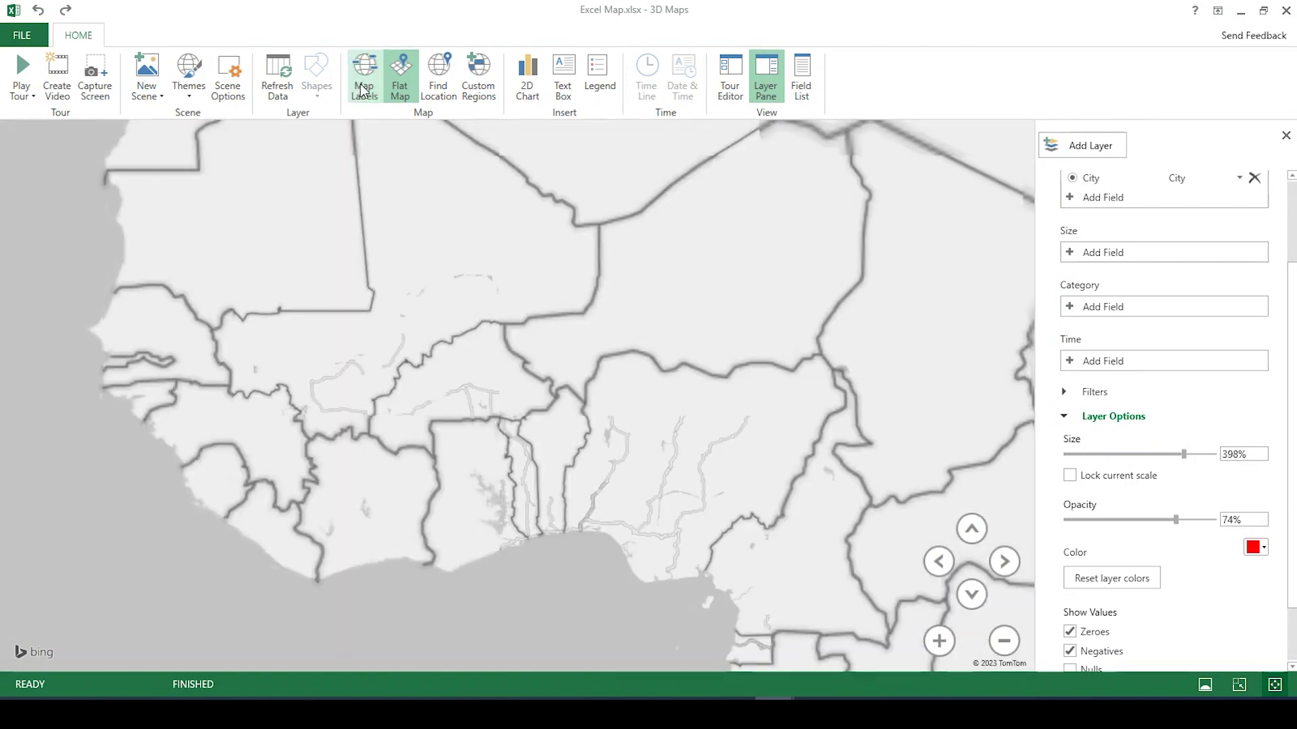
# Apply the tan theme and recentre the world map on Africa and Asia.
pyautogui.click(189, 87)
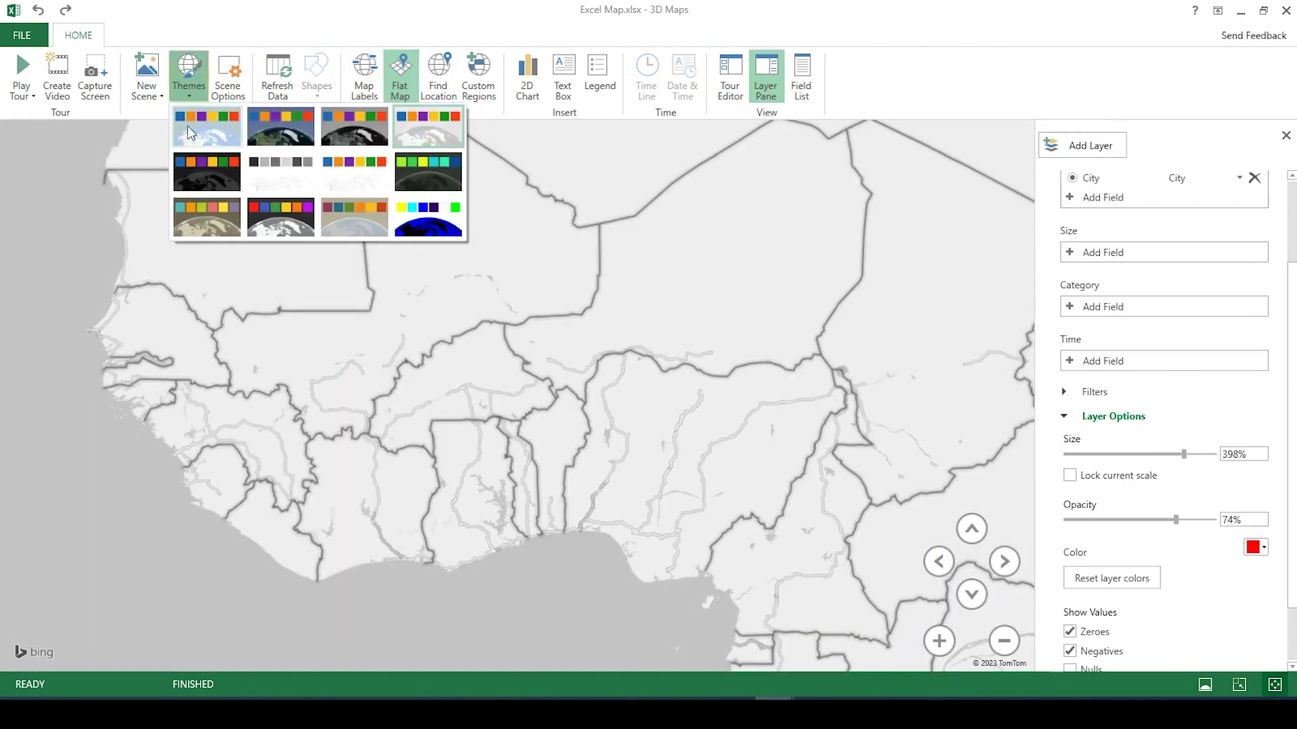
pyautogui.click(206, 220)
pyautogui.scroll(-5, 594, 408)
pyautogui.moveTo(595, 402); pyautogui.dragTo(417, 436)
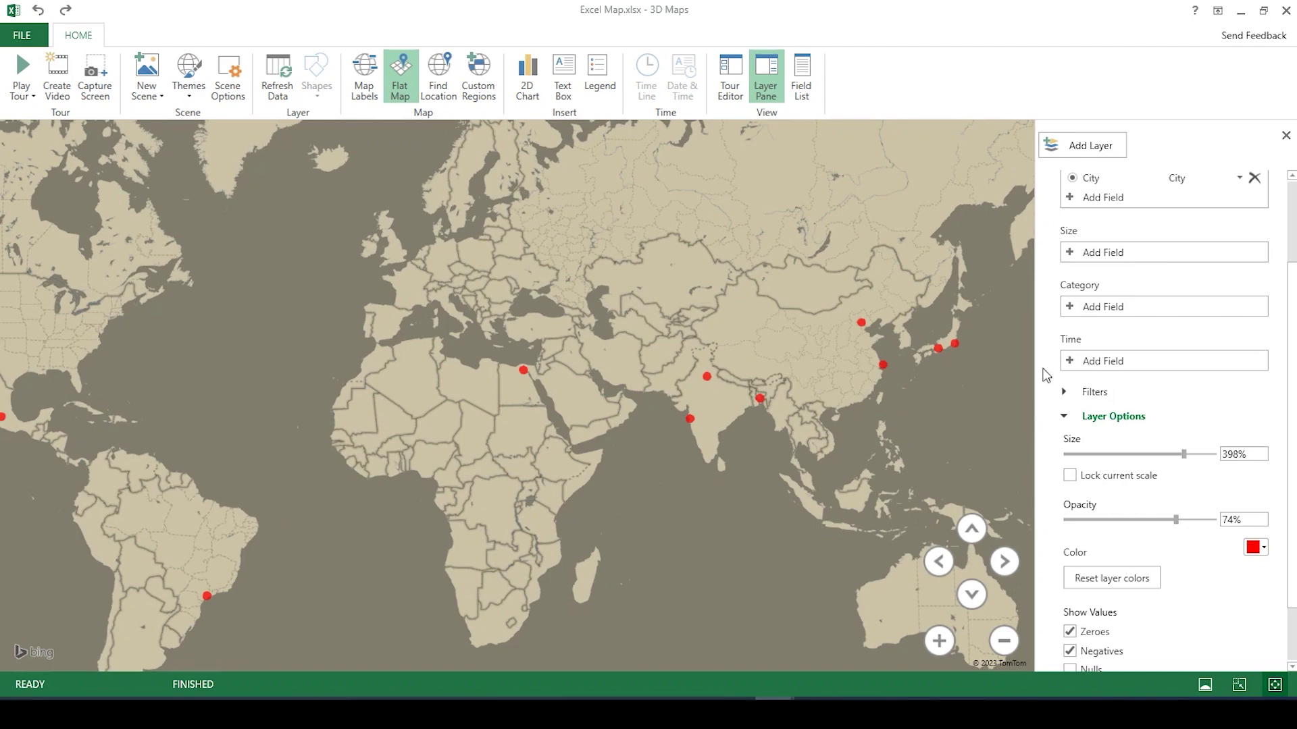
# Show the Layer 1 legend and zoom out to see the whole world.
pyautogui.click(603, 81)
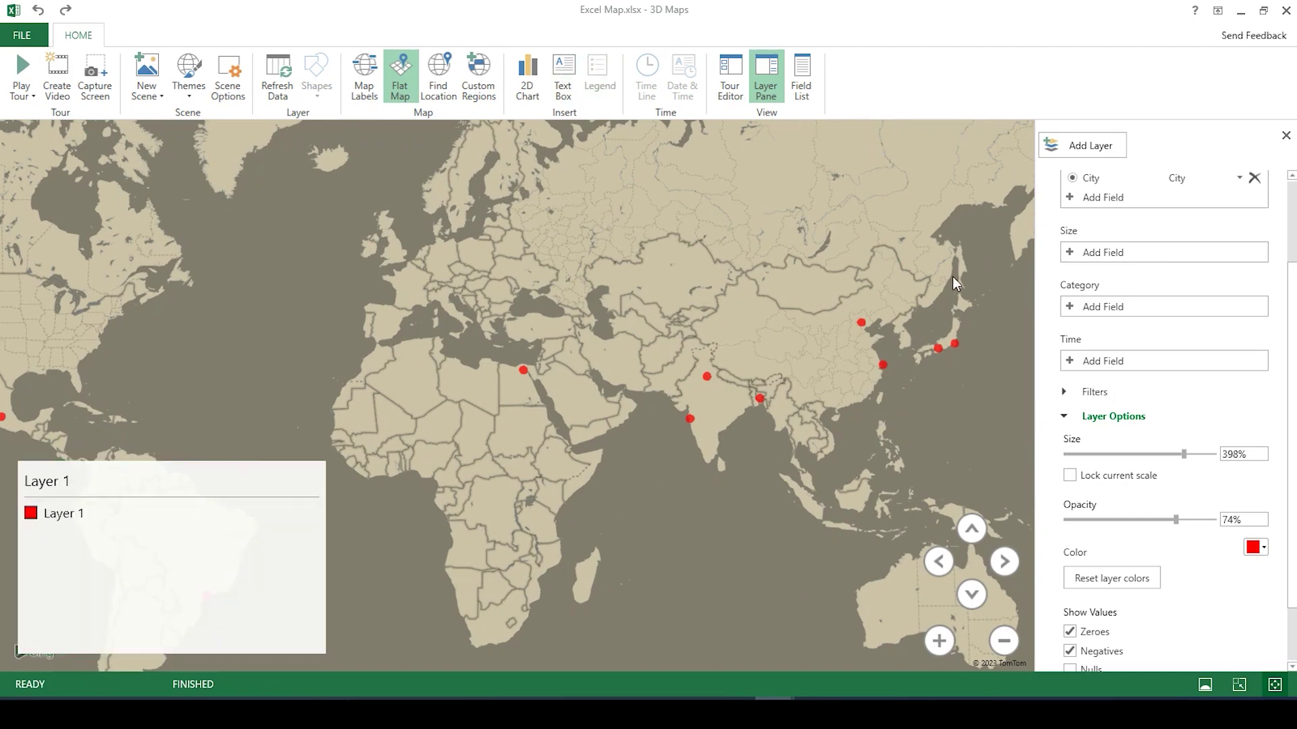
pyautogui.scroll(2, 952, 277)
pyautogui.scroll(2, 1148, 304)
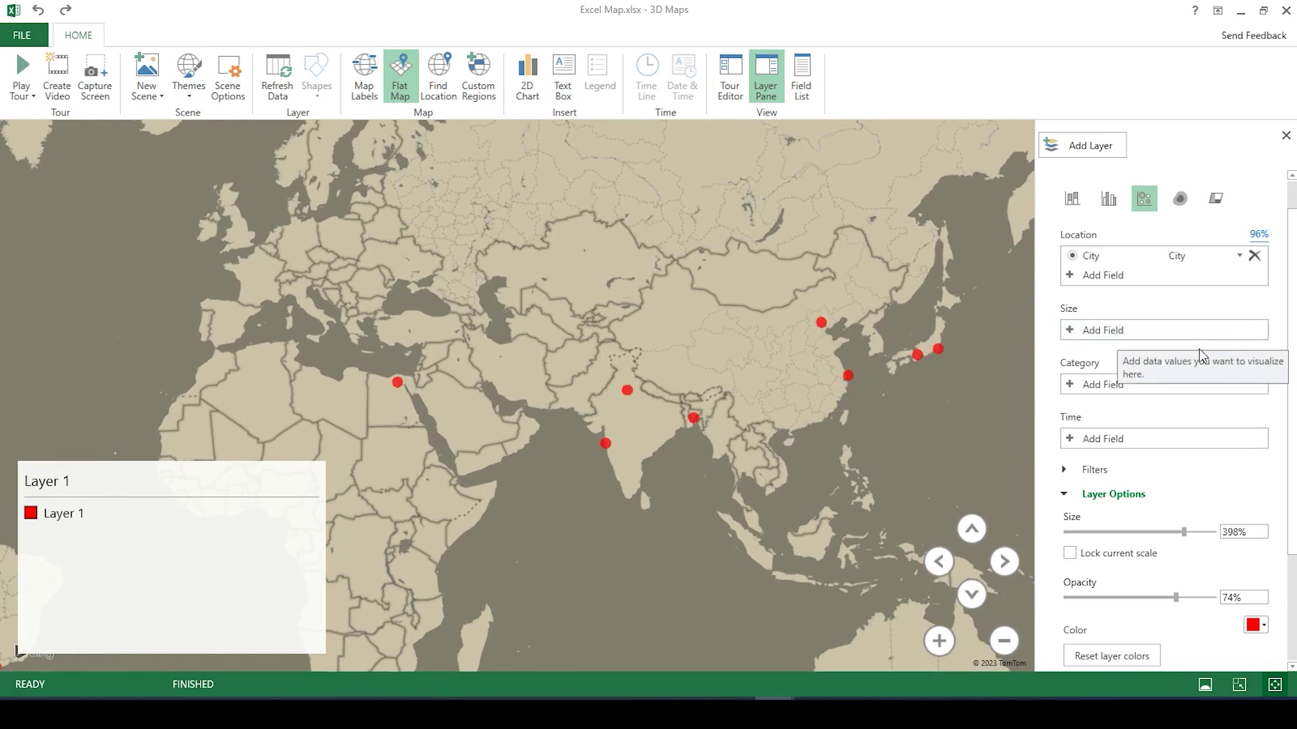
pyautogui.scroll(-5, 574, 351)
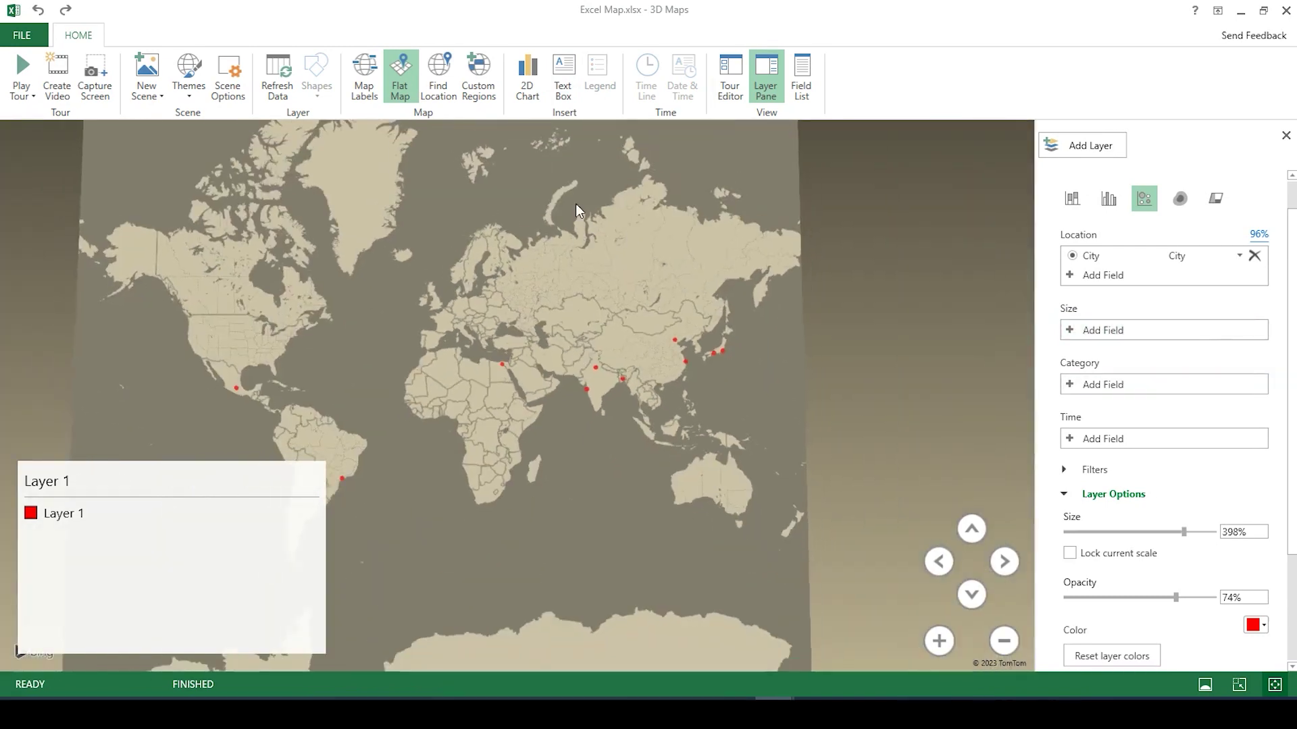
# Add a 48-point bold, italic, dark blue title text box reading 'My World Population Map'.
pyautogui.click(563, 74)
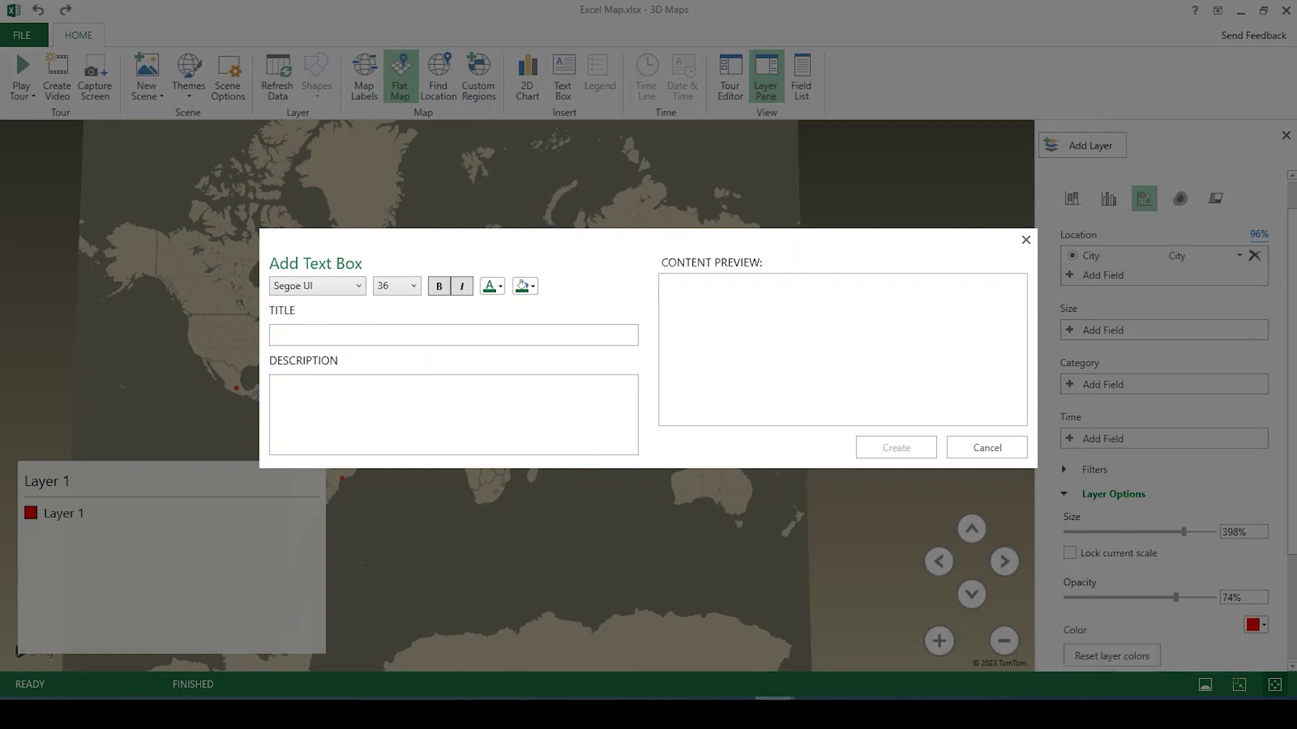
pyautogui.write('My Worl')
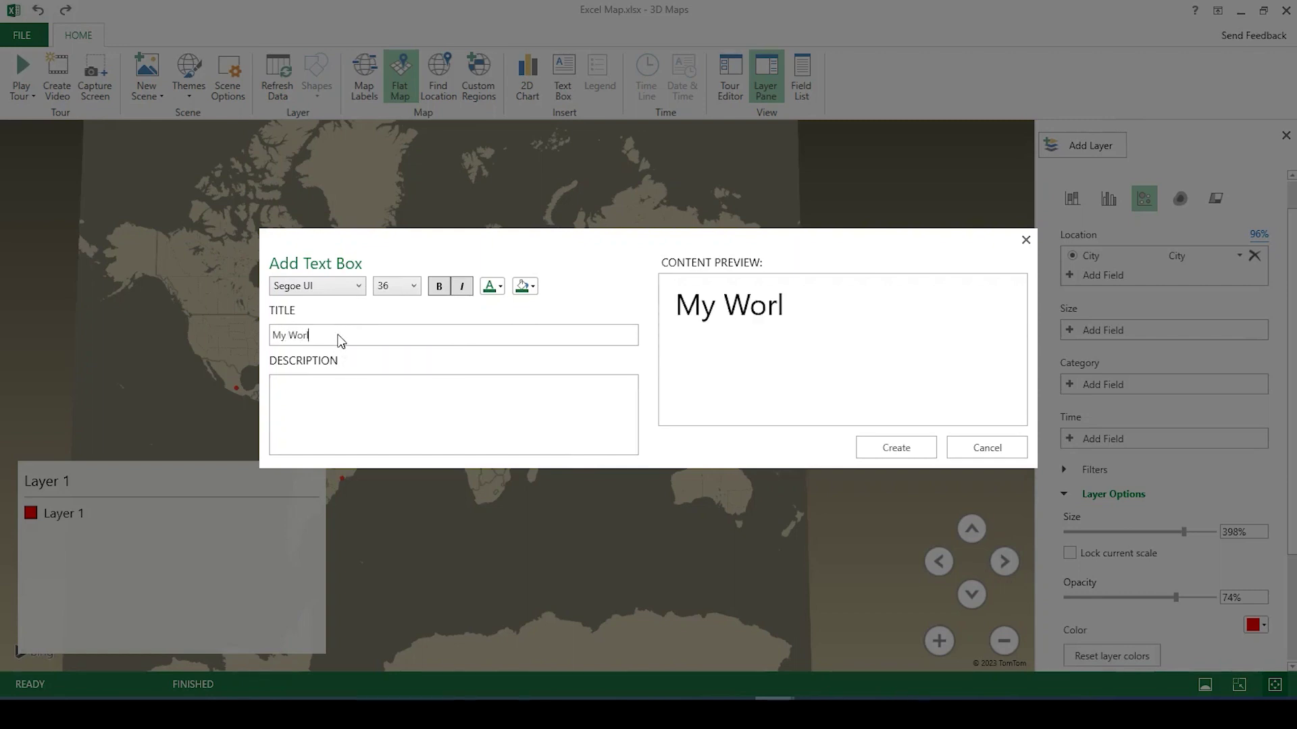
pyautogui.write('d Population Map')
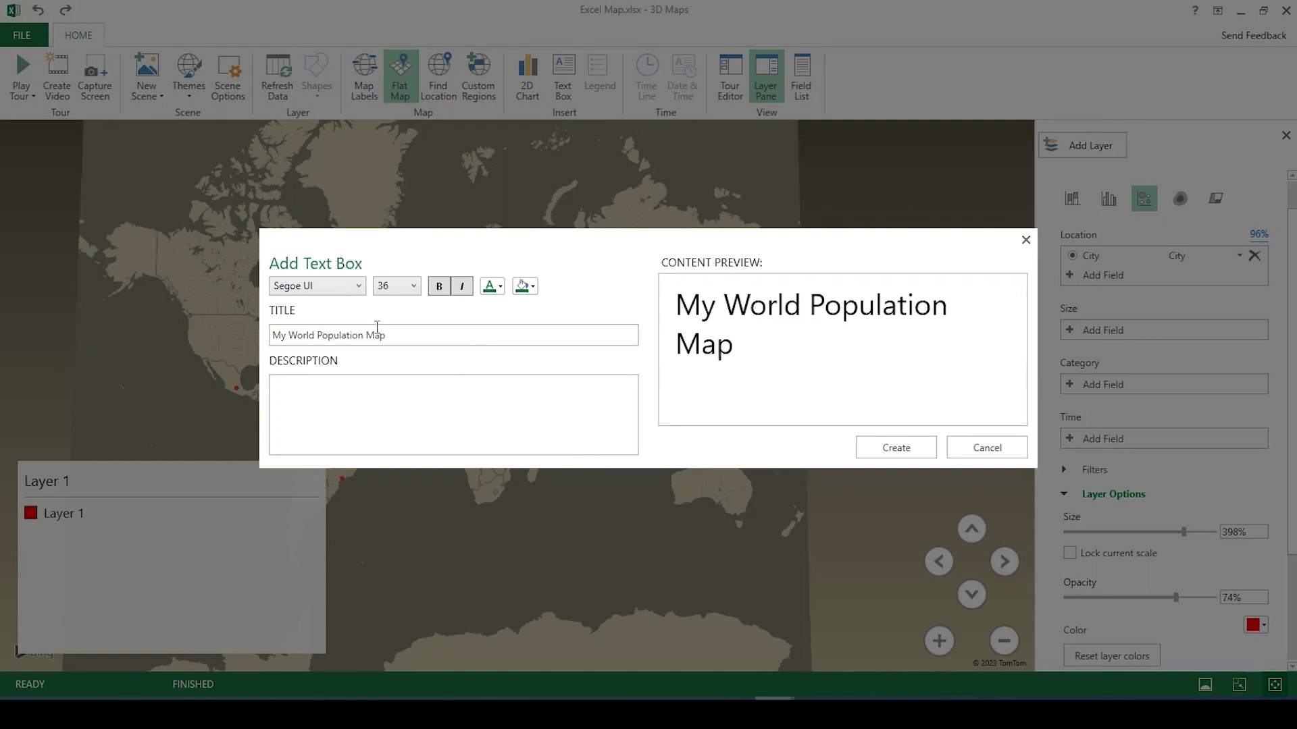
pyautogui.click(414, 289)
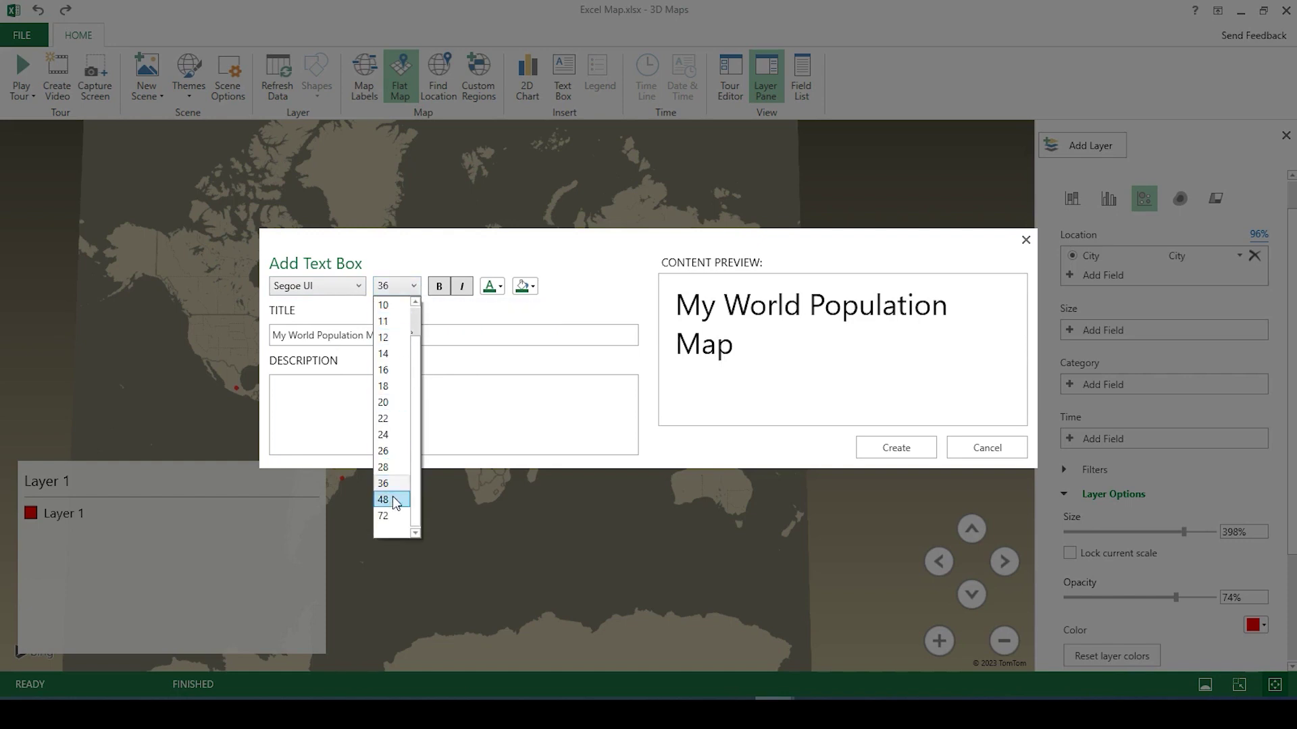
pyautogui.click(396, 503)
pyautogui.click(443, 292)
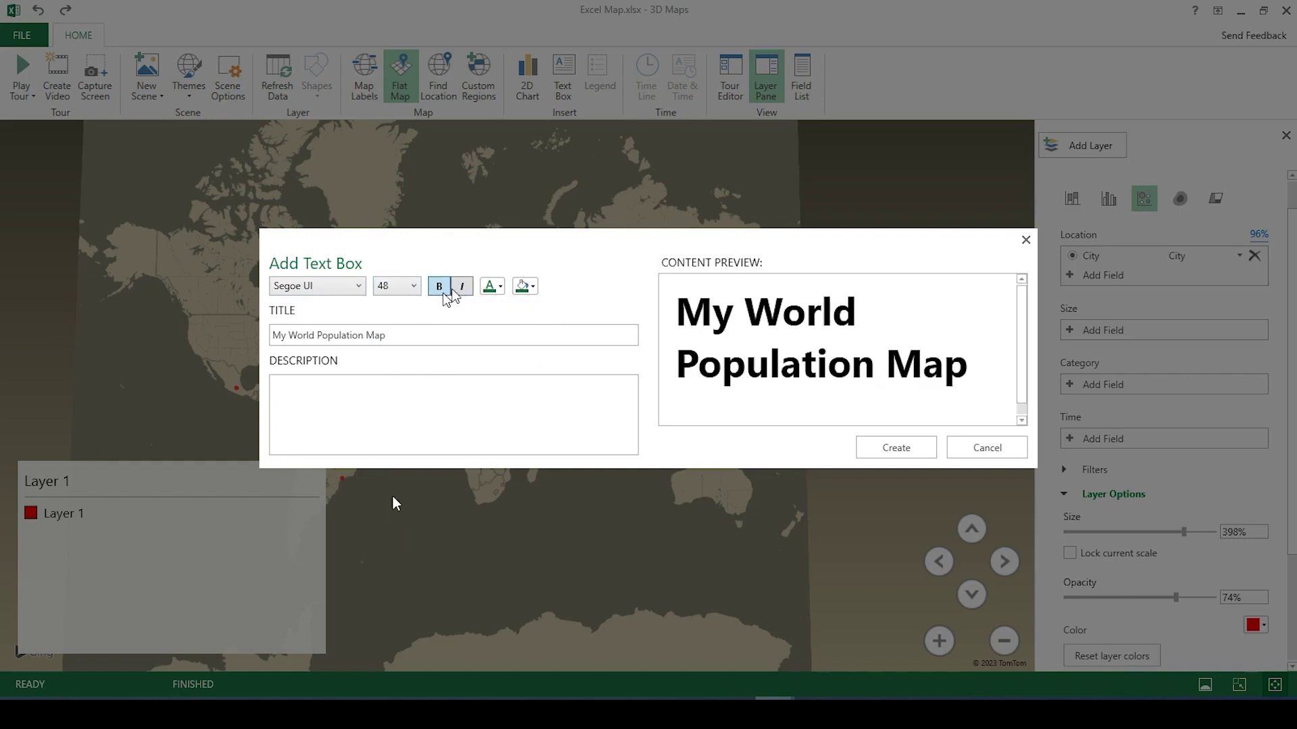
pyautogui.click(500, 287)
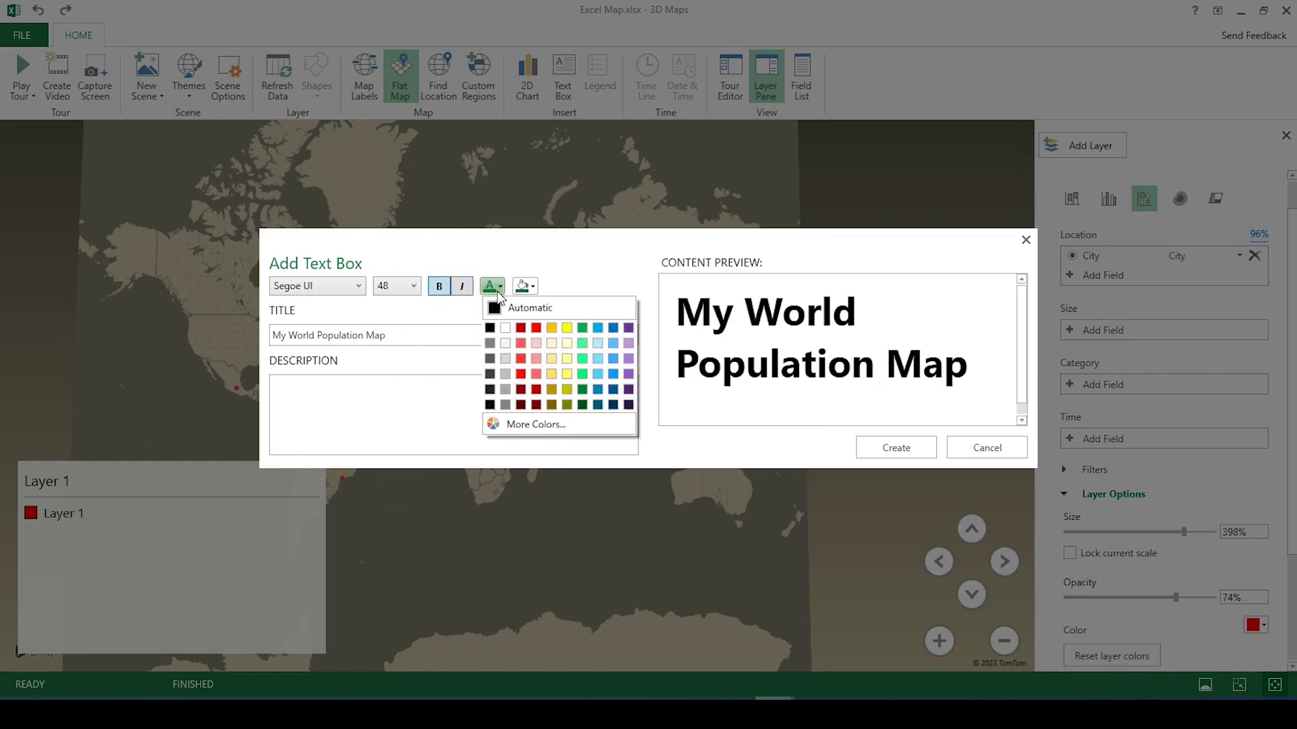
pyautogui.click(647, 412)
pyautogui.click(462, 285)
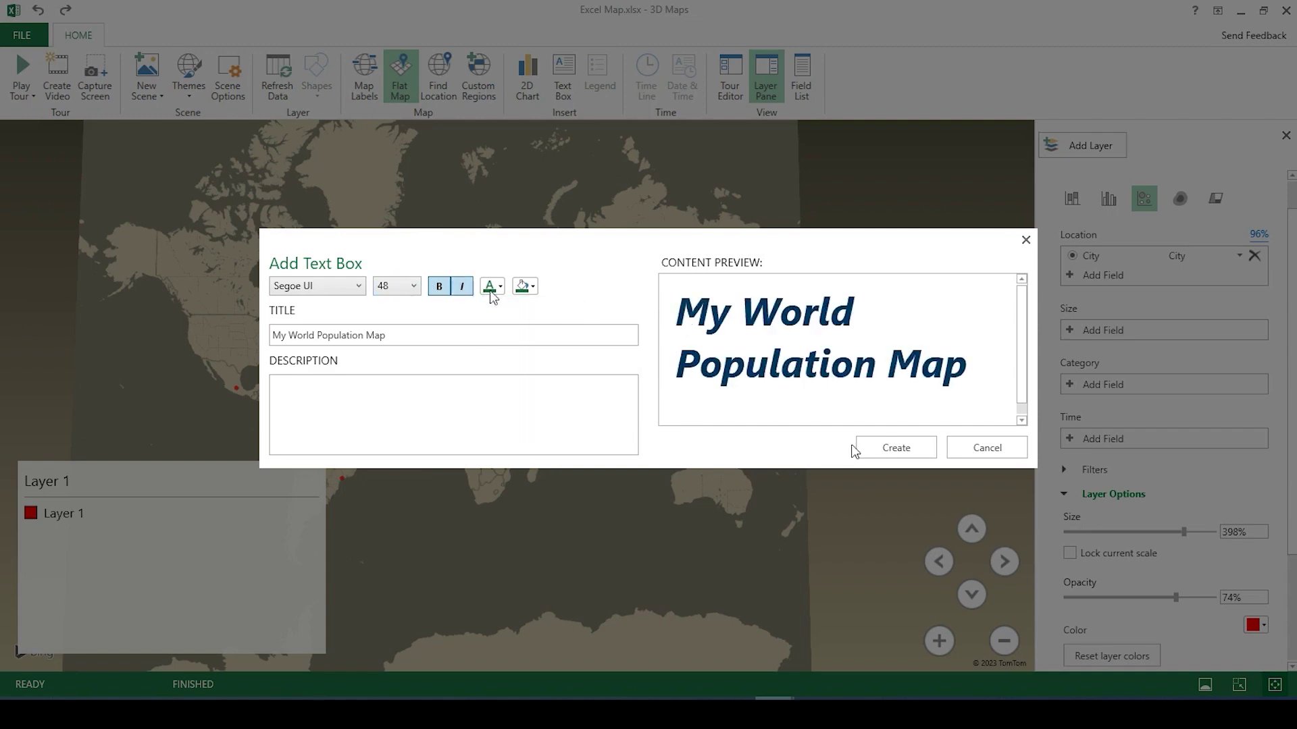
pyautogui.click(890, 449)
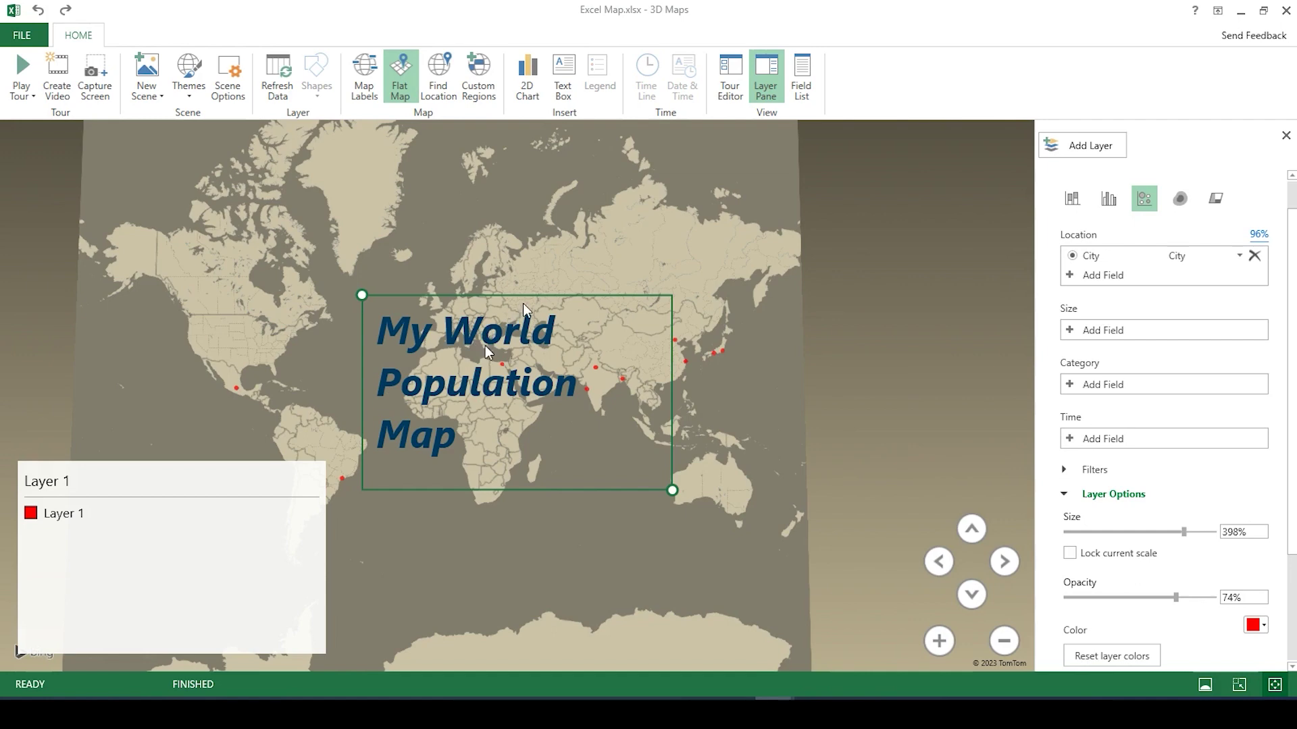
# Move the title box lower over the South Atlantic and shrink it.
pyautogui.moveTo(485, 346); pyautogui.dragTo(497, 497)
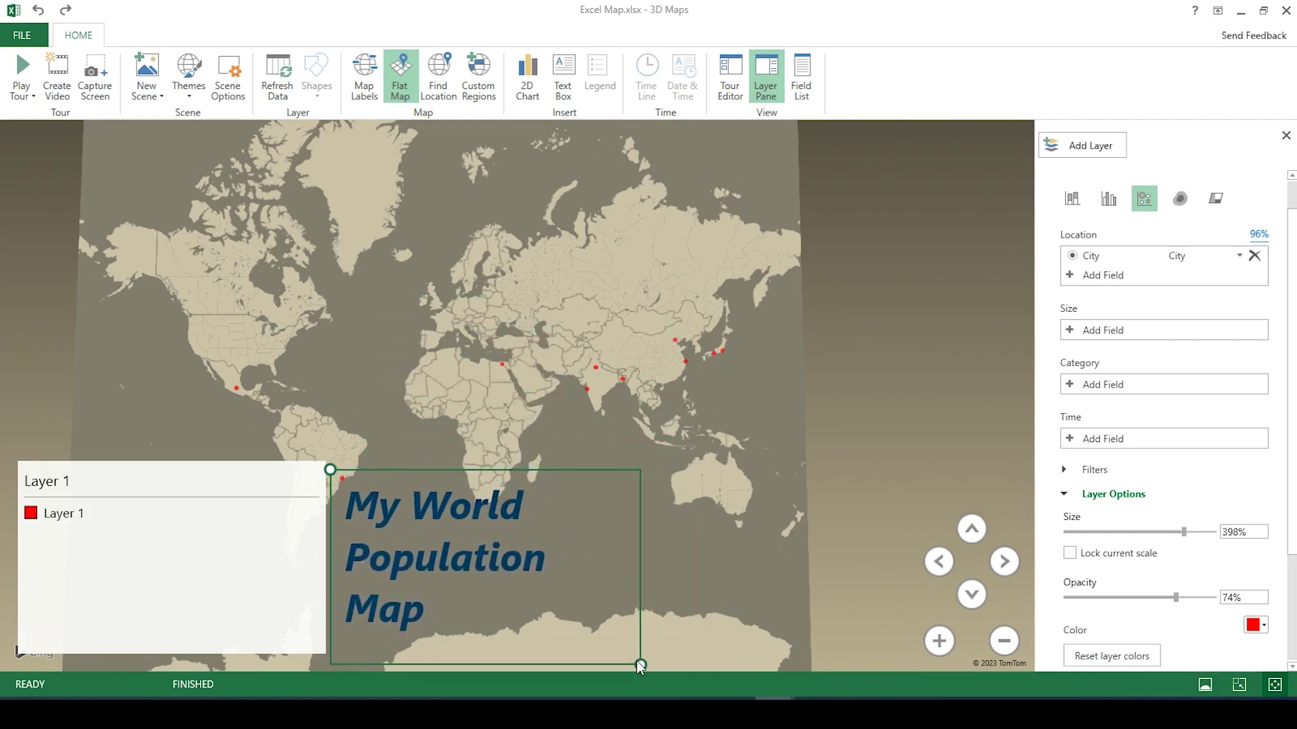
pyautogui.moveTo(641, 665); pyautogui.dragTo(574, 634)
pyautogui.click(675, 534)
# Delete the Layer 1 legend and the title box, then pan the map slightly.
pyautogui.click(150, 537)
pyautogui.click(375, 560)
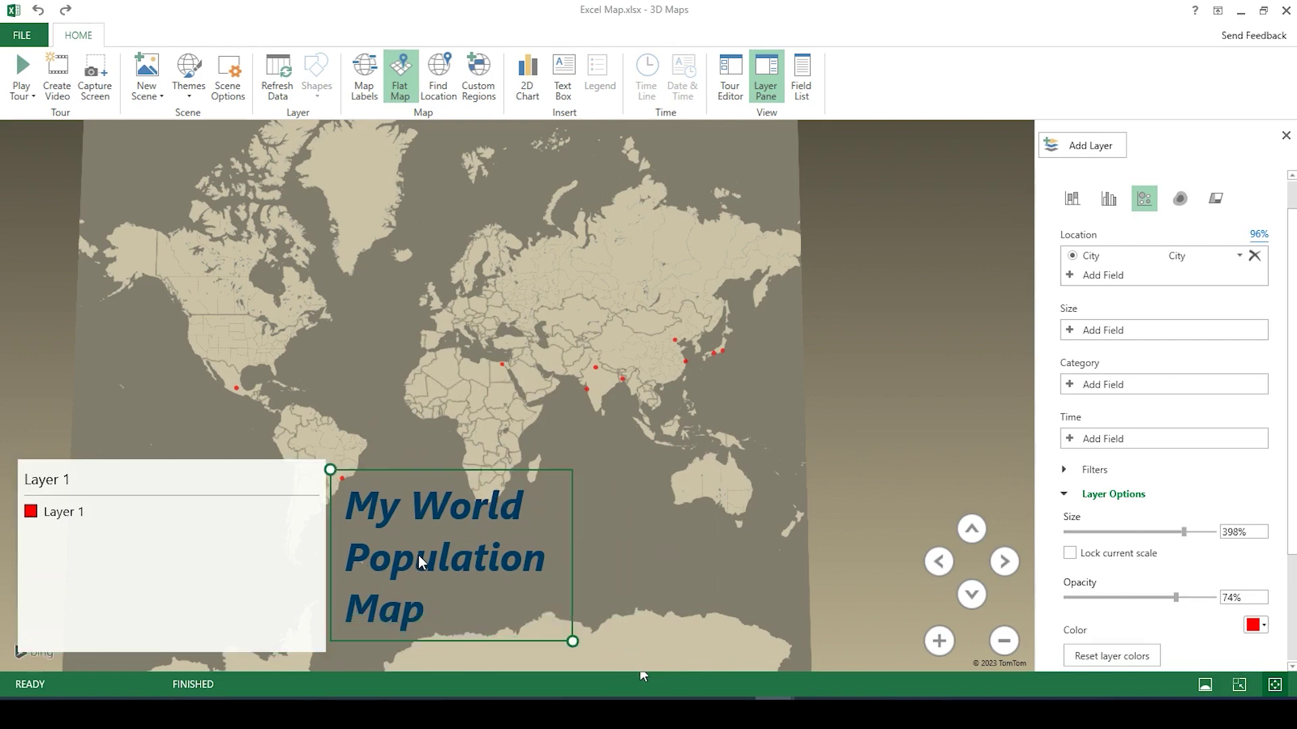
pyautogui.click(297, 554)
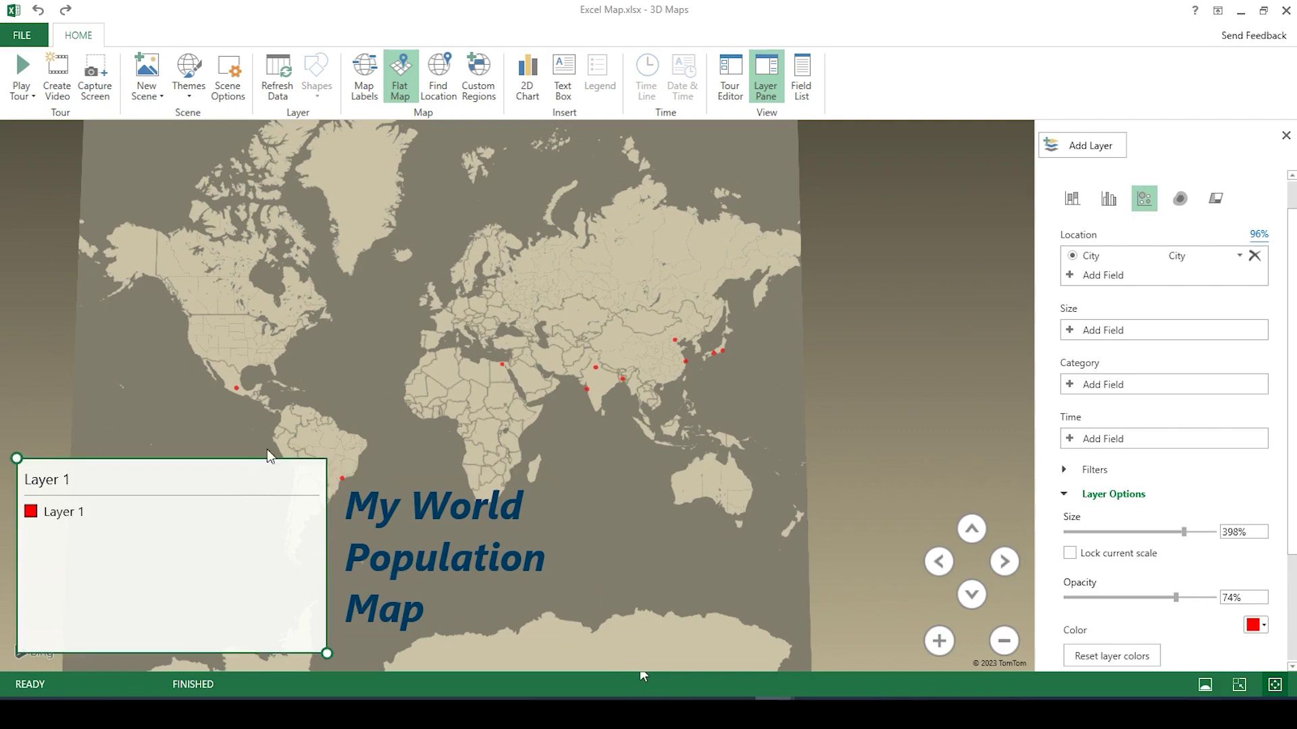
pyautogui.press('Delete')
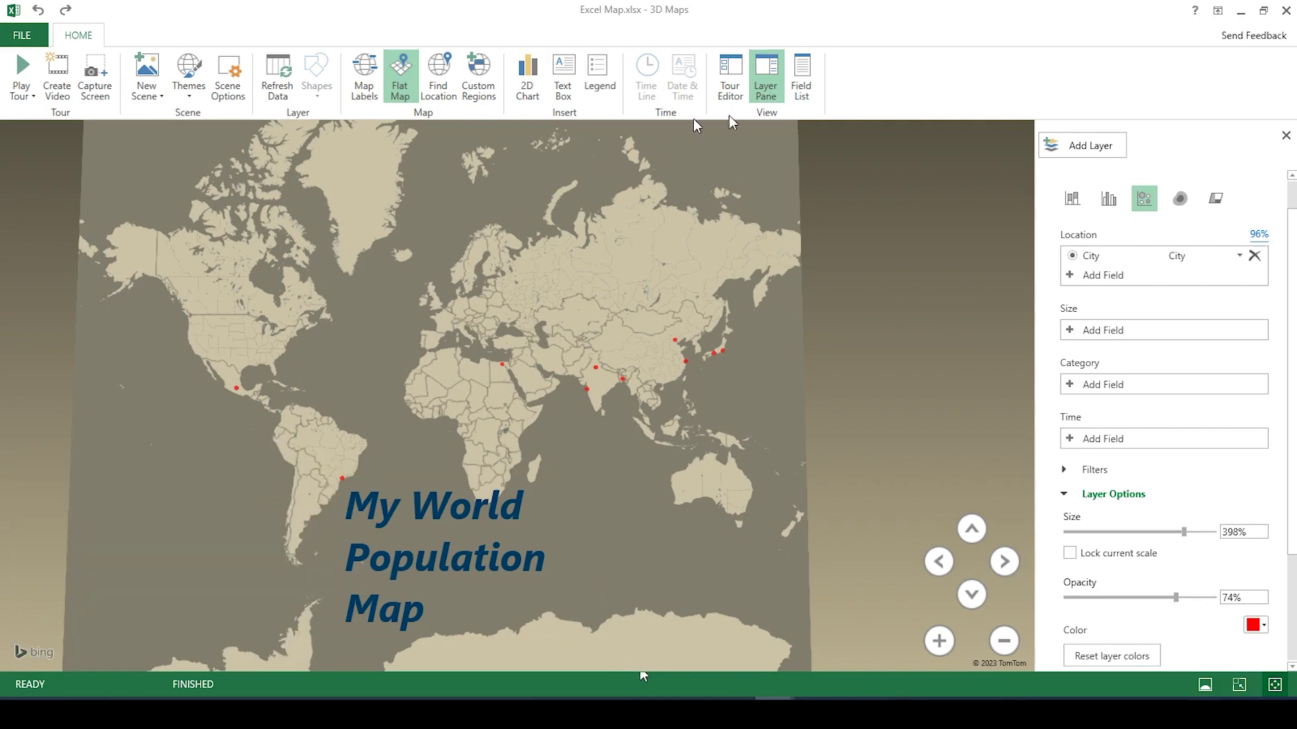
pyautogui.click(397, 477)
pyautogui.press('Delete')
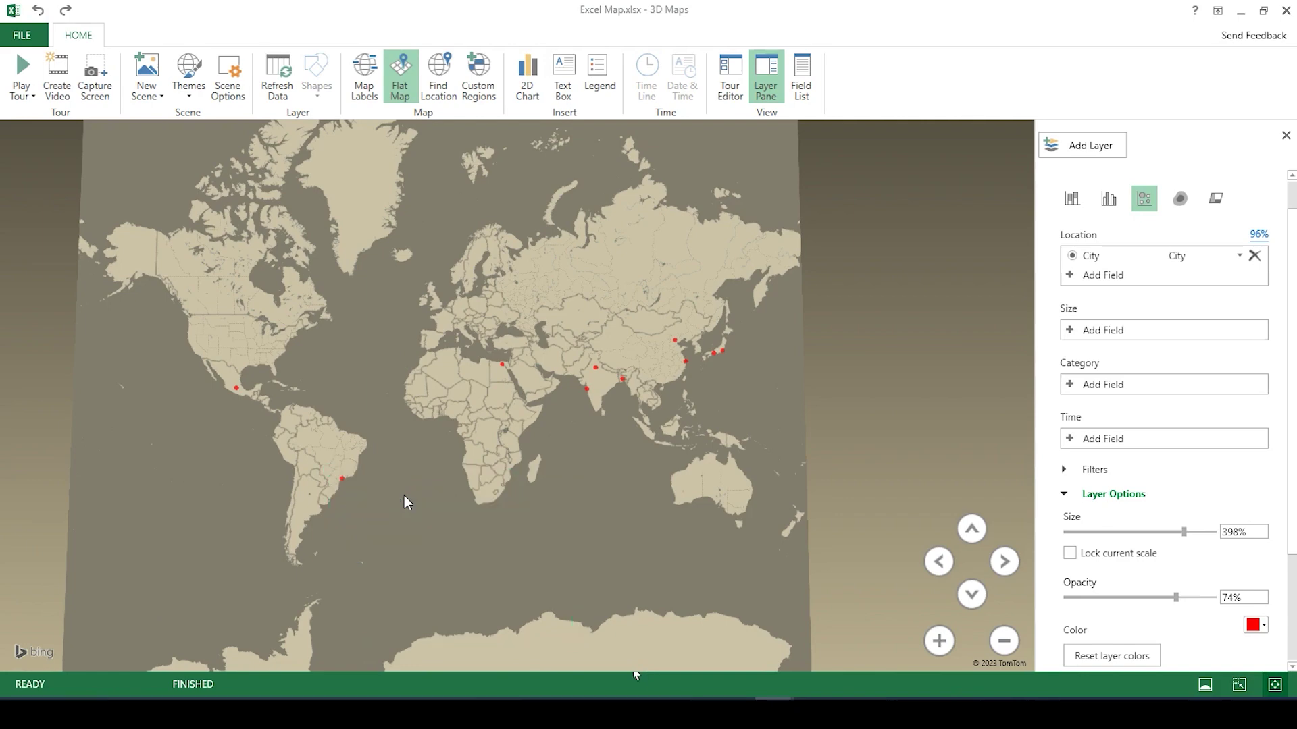
pyautogui.moveTo(510, 481); pyautogui.dragTo(549, 480)
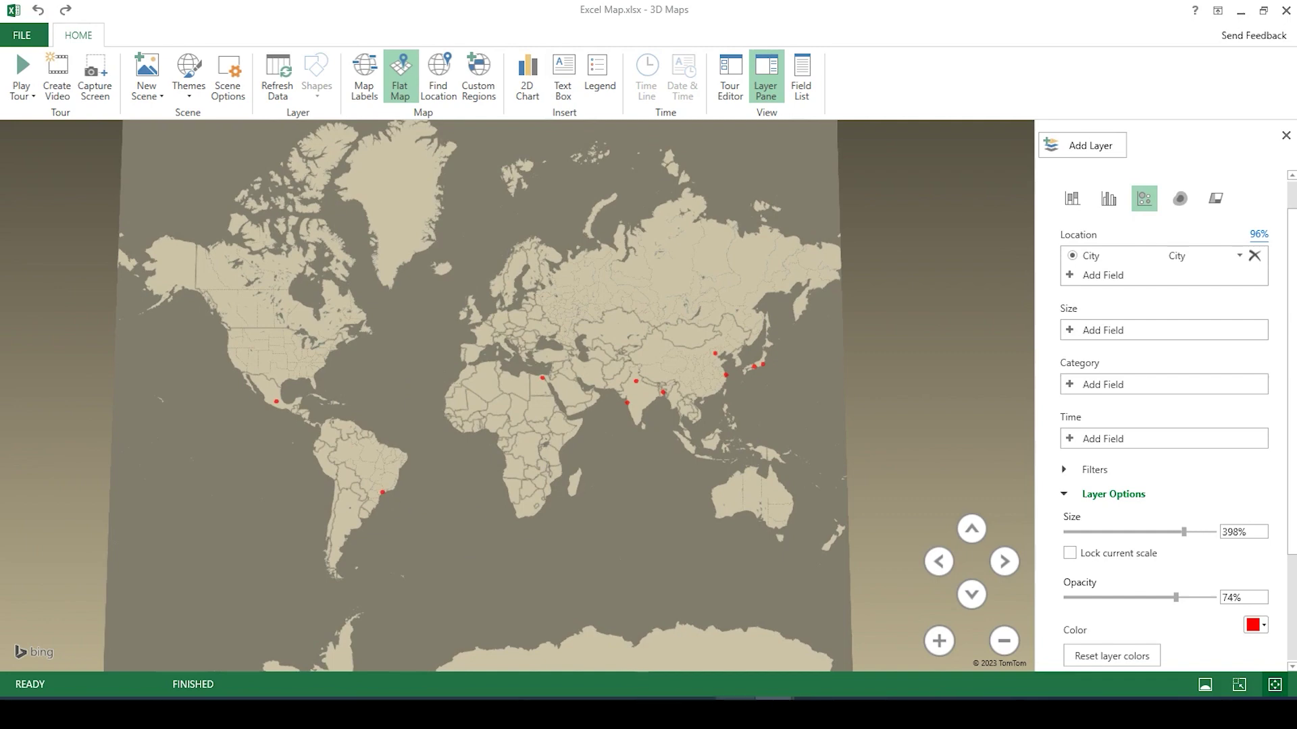
# In the workbook, start a new row 12 with rank 41.
pyautogui.moveTo(774, 700)
pyautogui.click(789, 666)
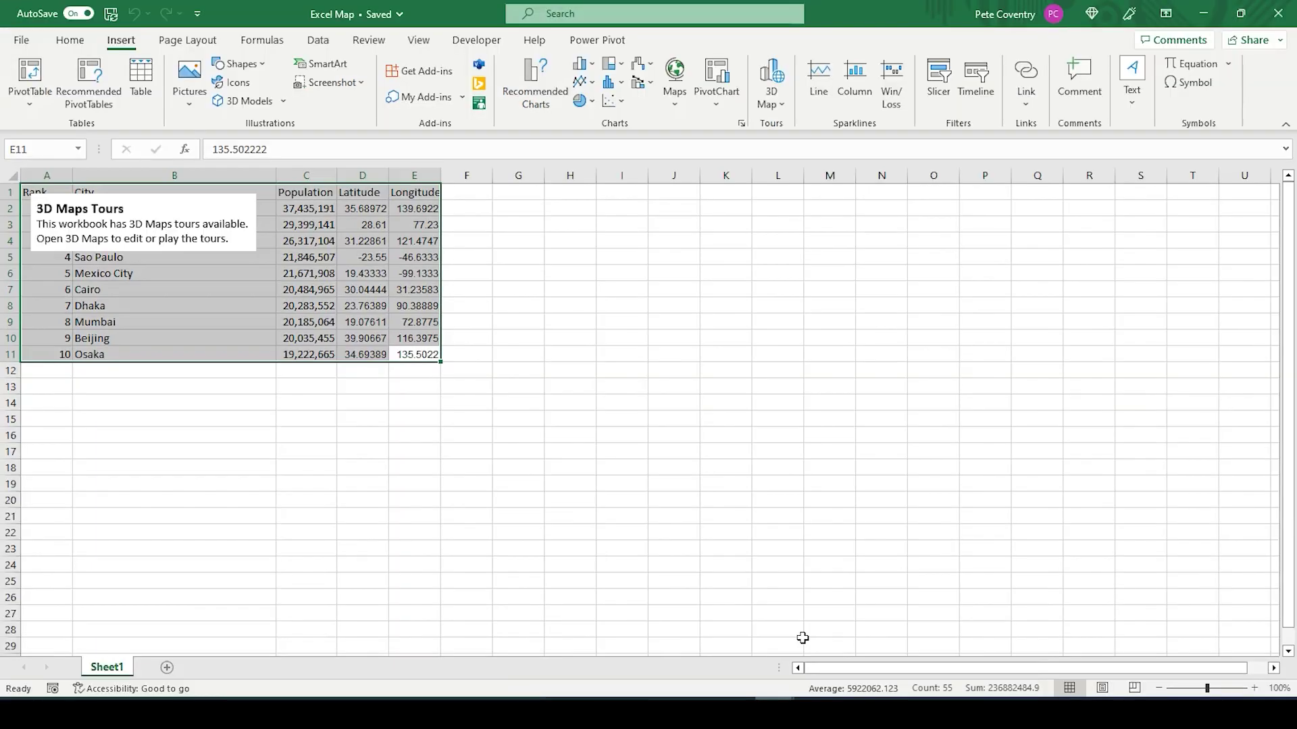
pyautogui.click(119, 391)
pyautogui.click(51, 368)
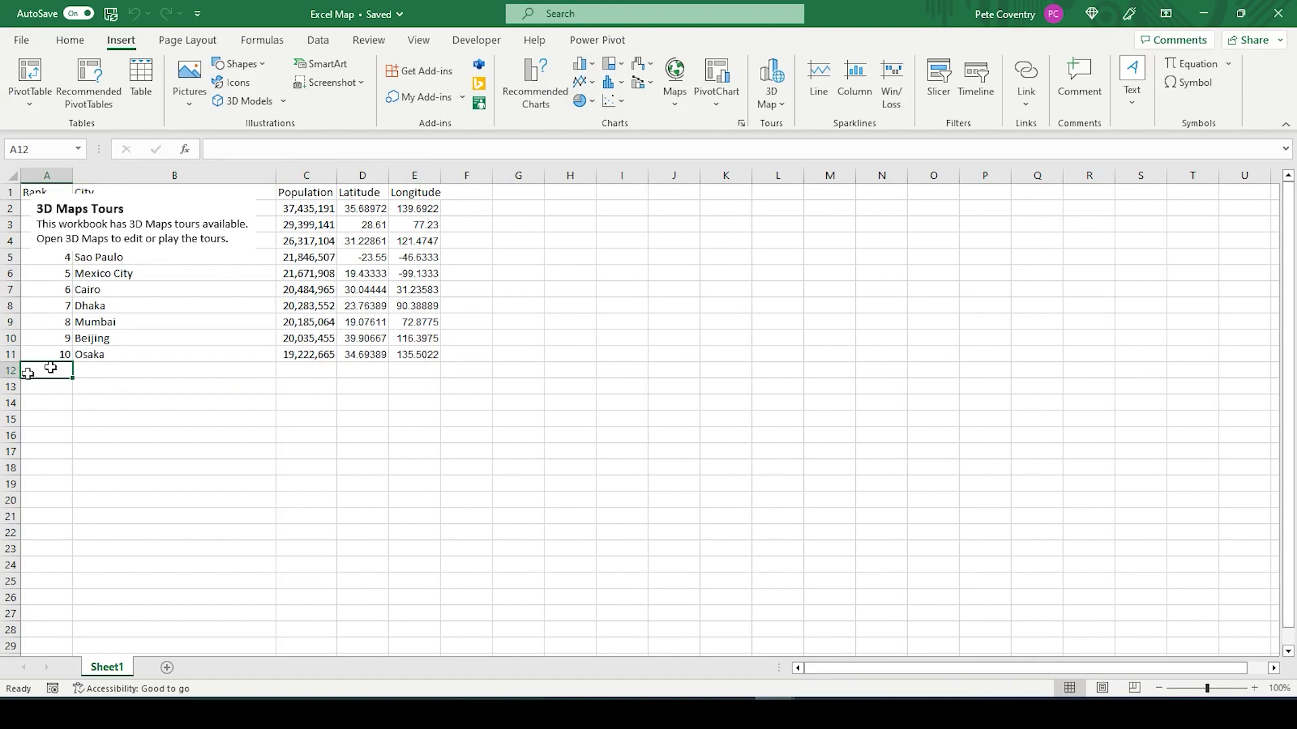
pyautogui.click(298, 703)
pyautogui.write('41')
pyautogui.press('Tab')
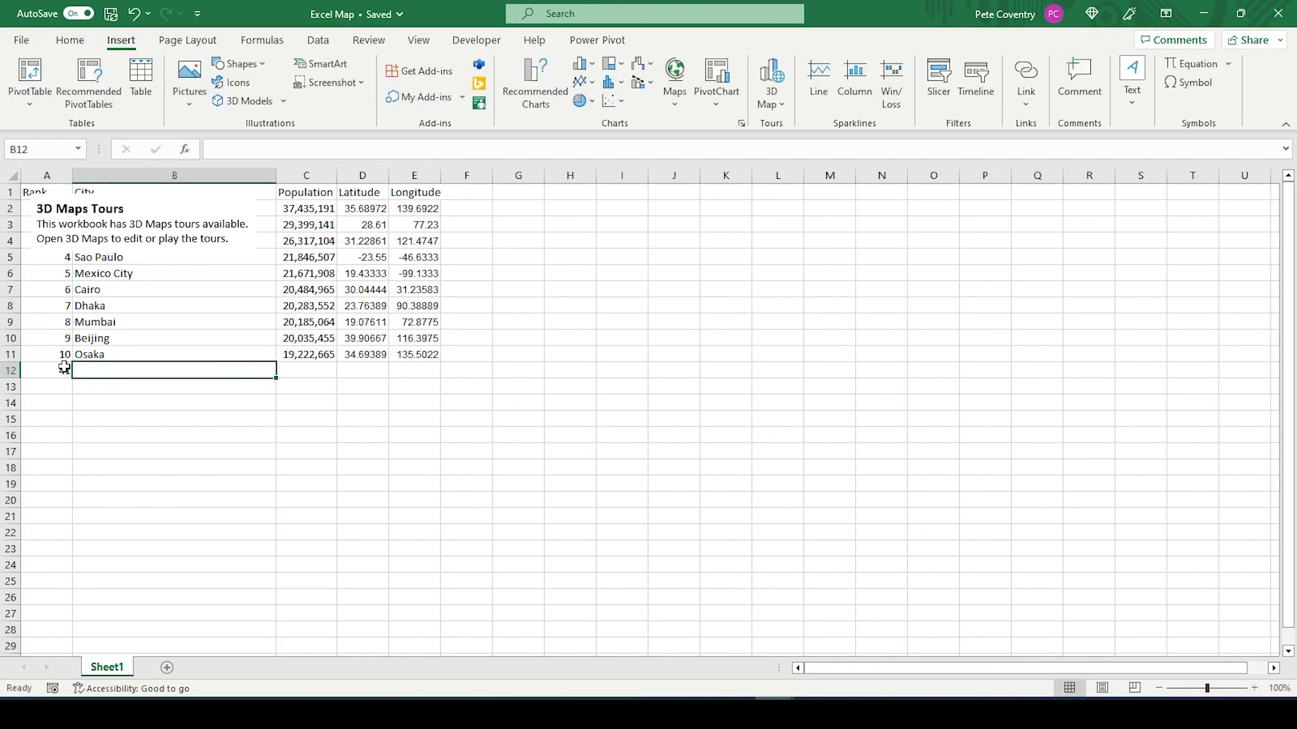
# Enter New York City, population 8,992,908, latitude 40.71278 and longitude -74.0061.
pyautogui.write('New York City')
pyautogui.press('Tab')
pyautogui.write('8')
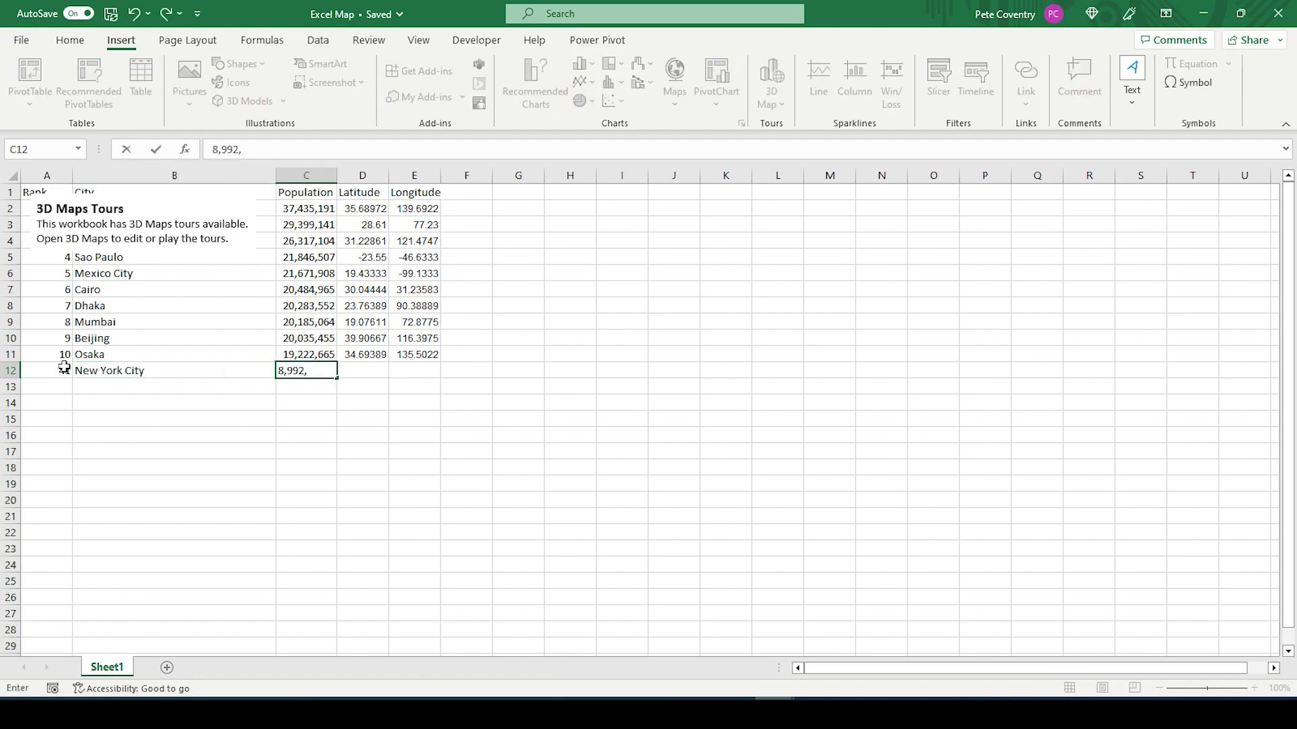
pyautogui.write(',992,908')
pyautogui.press('Tab')
pyautogui.write('4')
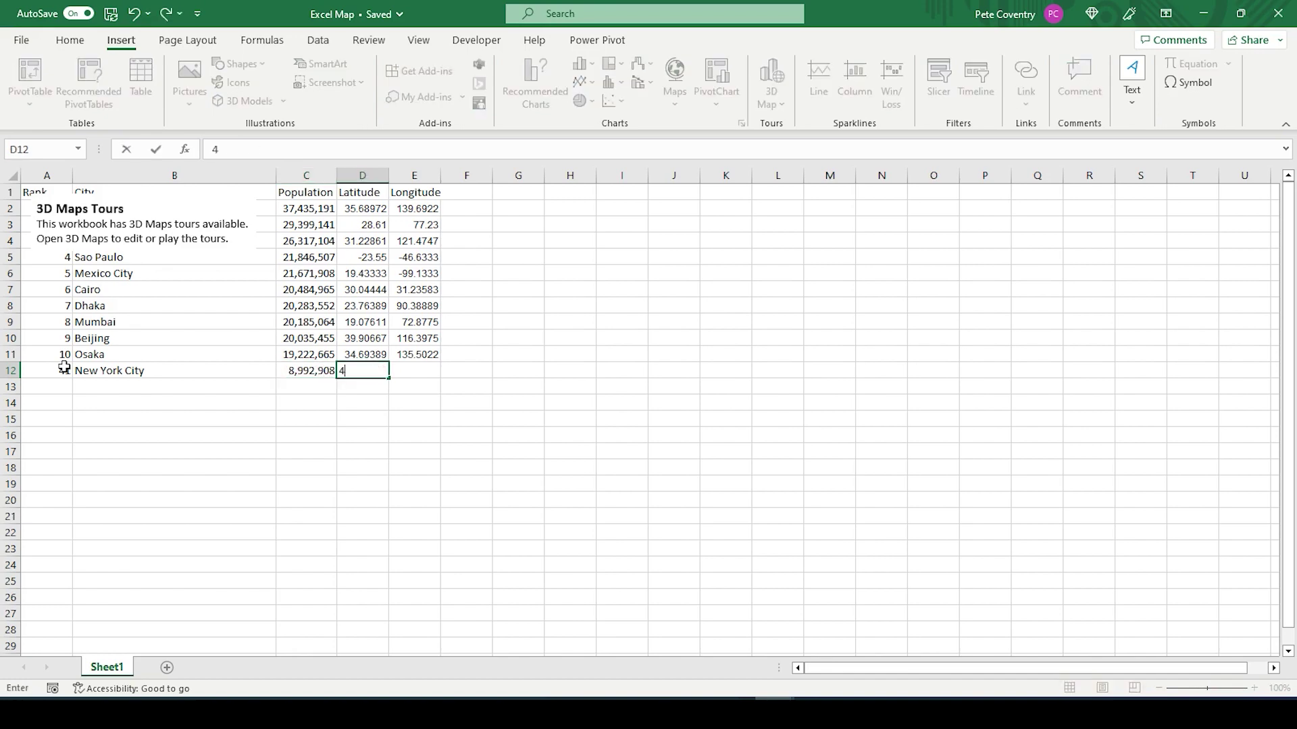
pyautogui.write('0.71278')
pyautogui.press('Tab')
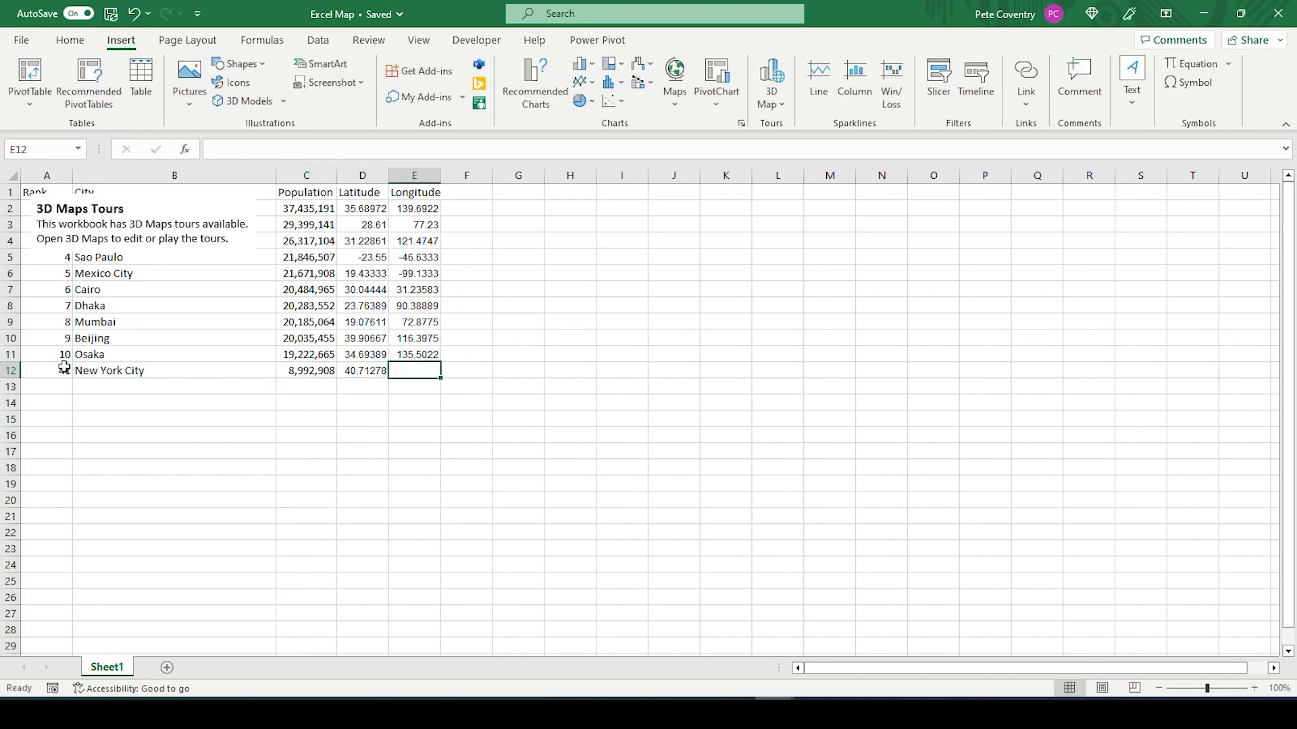
pyautogui.write('-74.0')
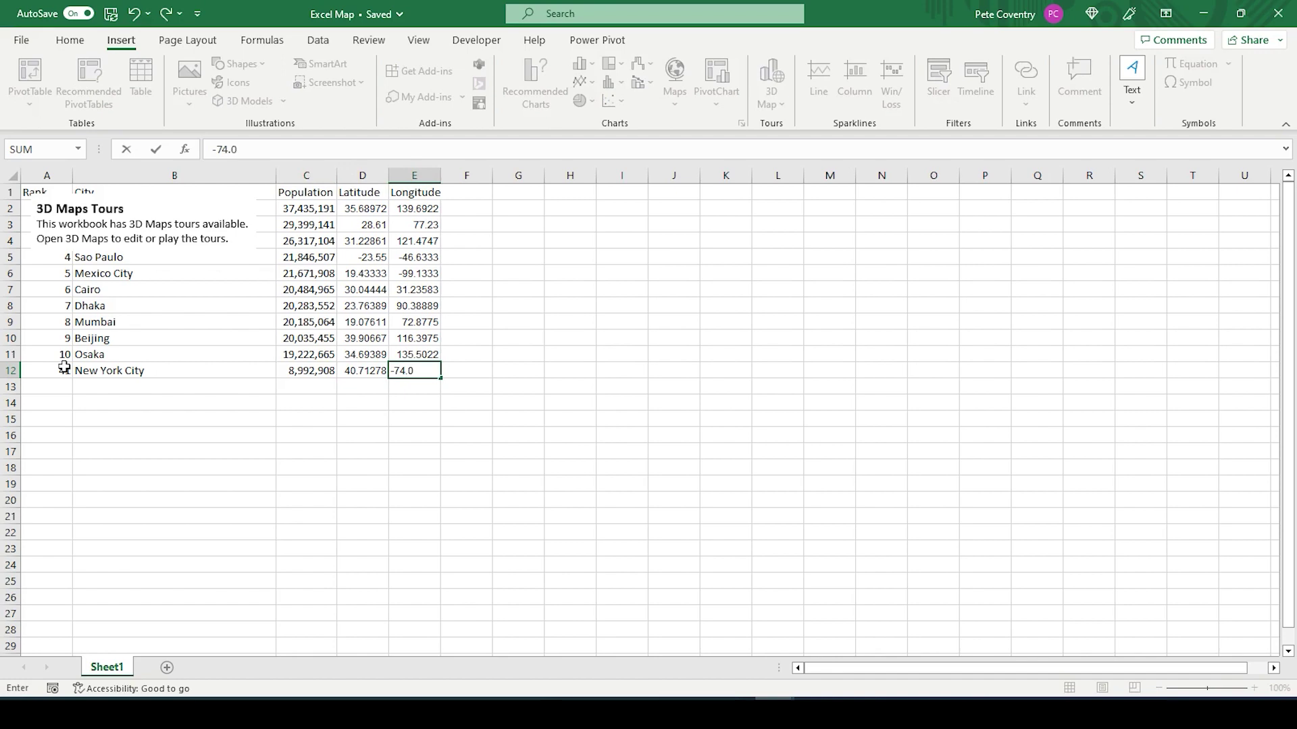
pyautogui.write('061')
pyautogui.click(282, 466)
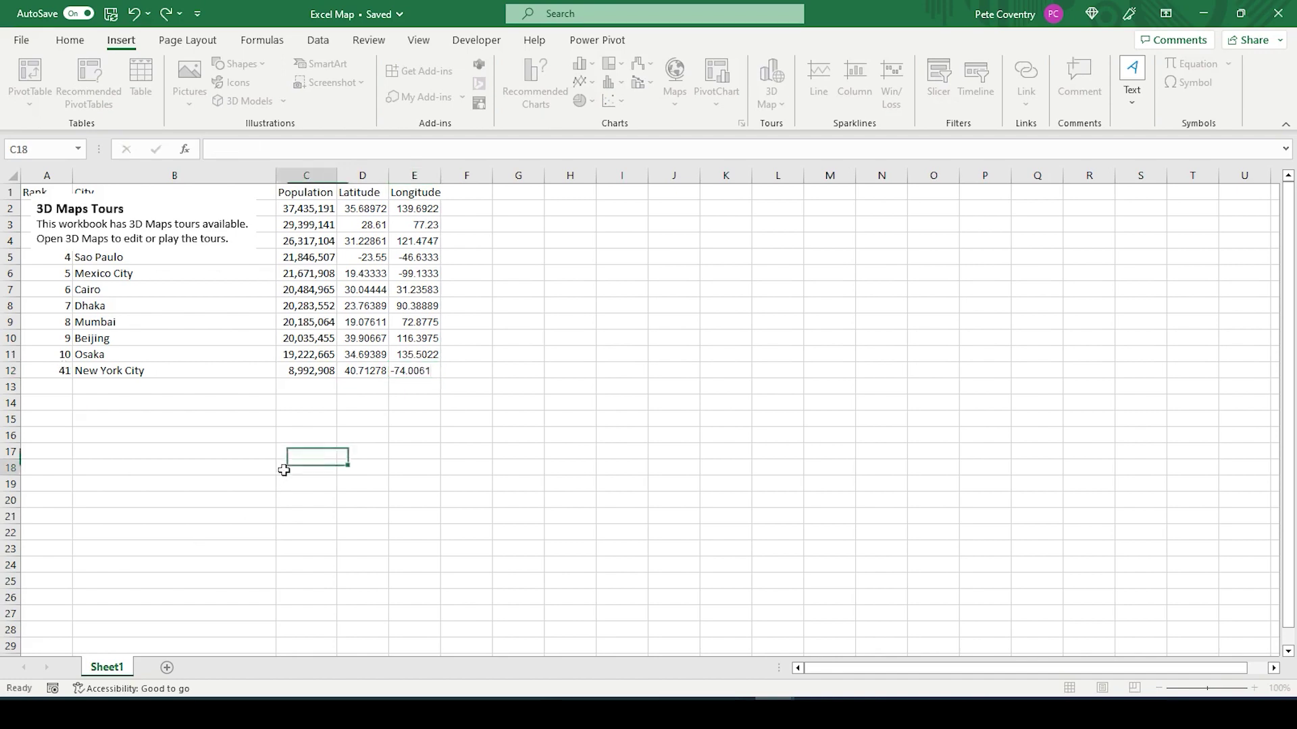
# Select the table A1:E12 and save the workbook.
pyautogui.moveTo(430, 371); pyautogui.dragTo(27, 162)
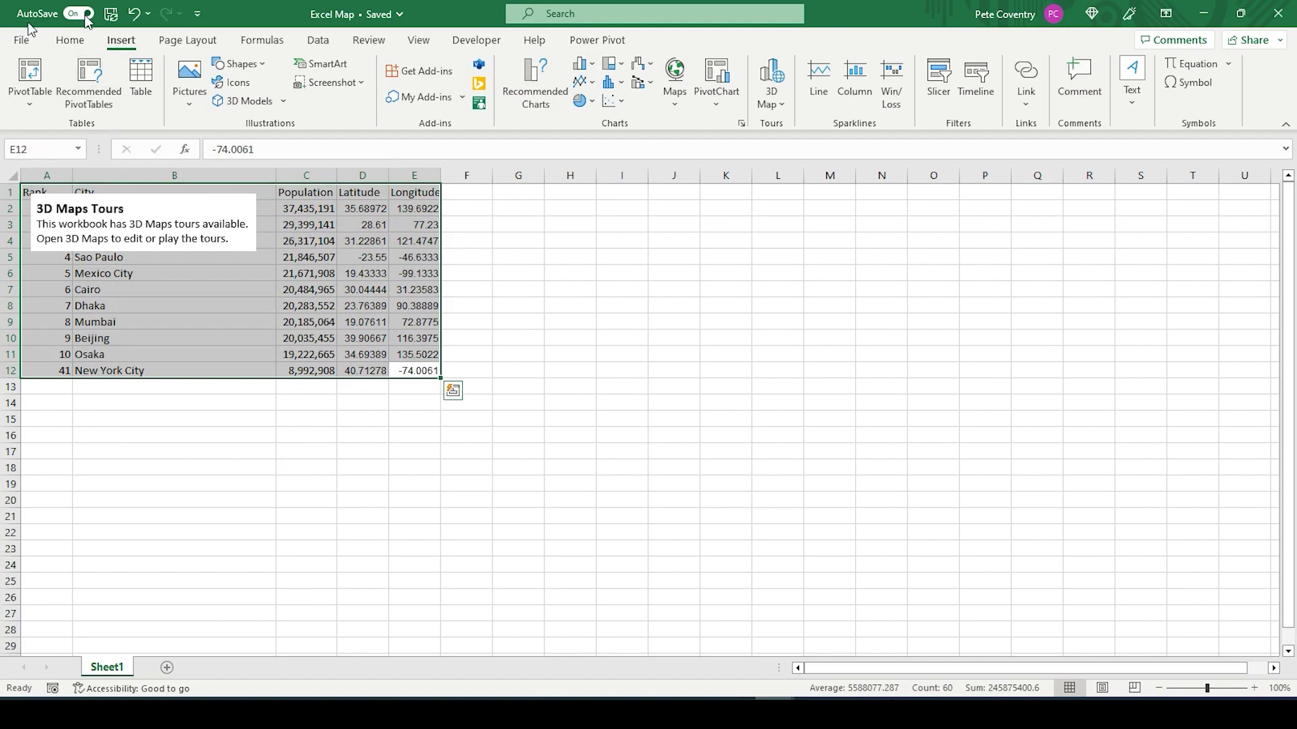
pyautogui.click(111, 13)
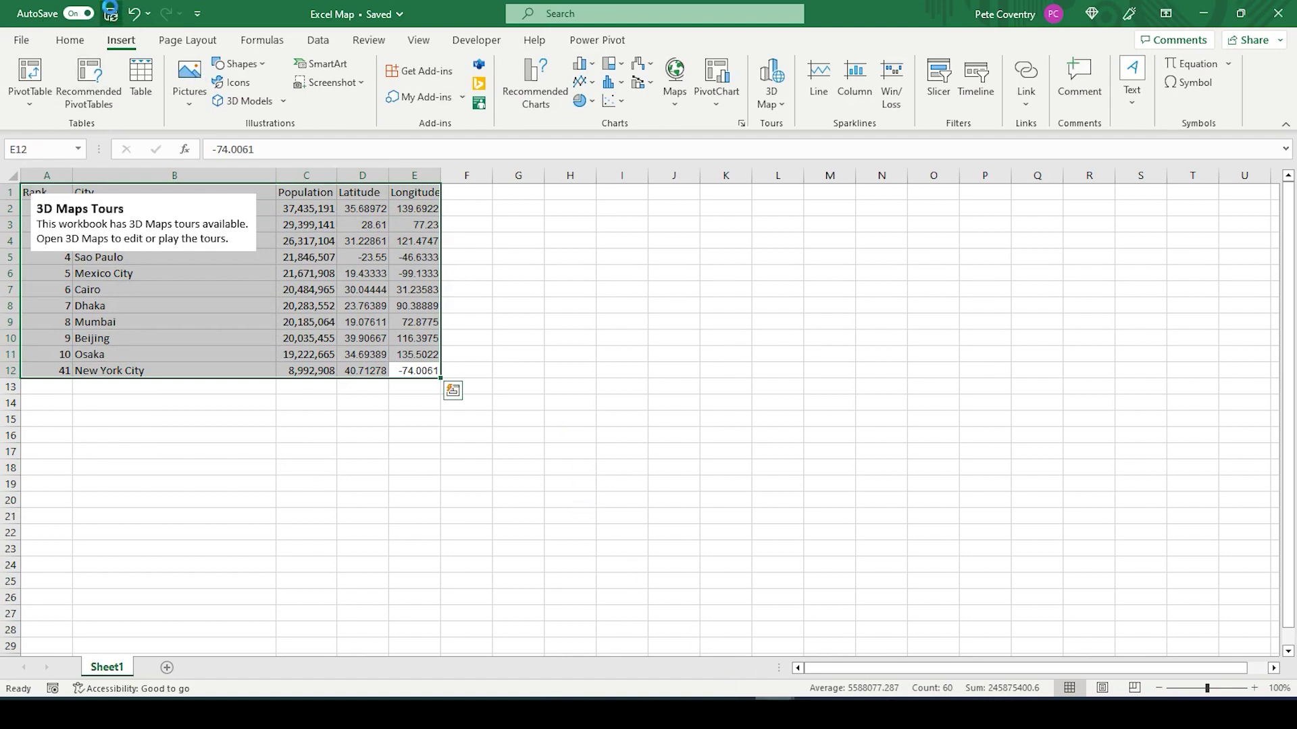
pyautogui.click(774, 712)
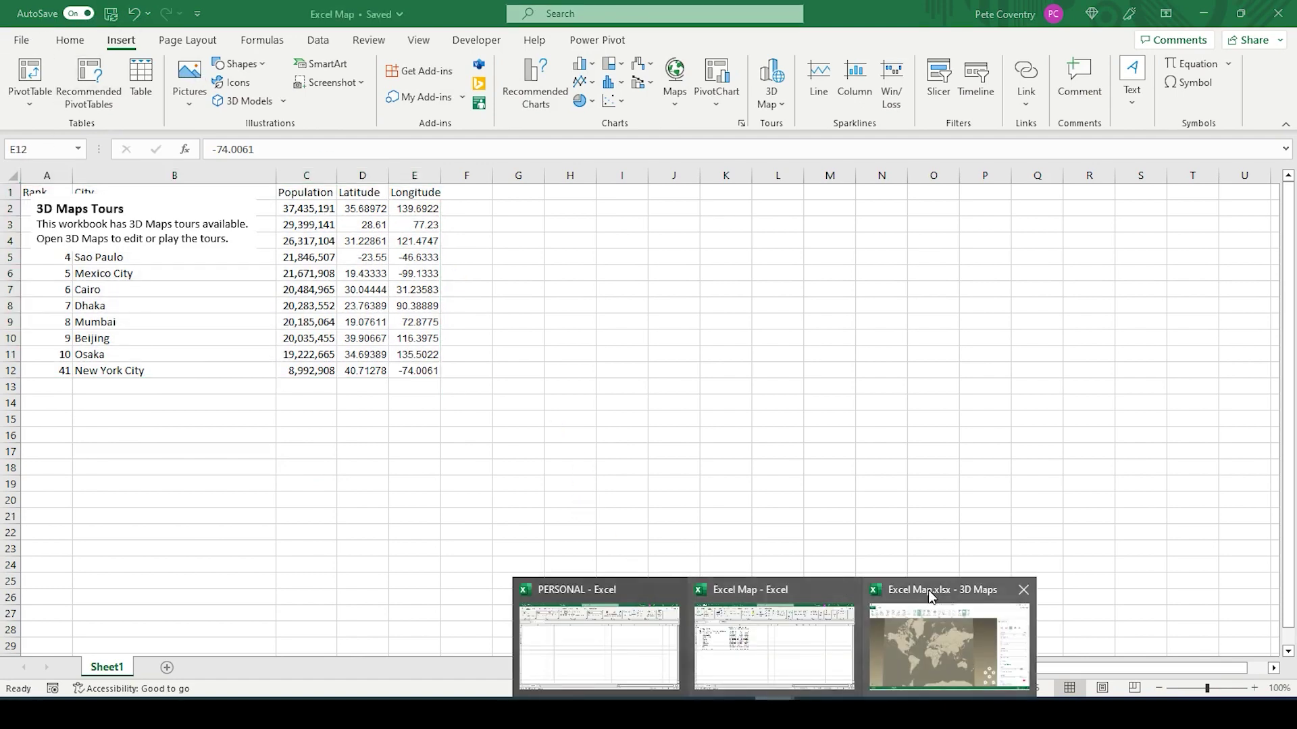
# Refresh the 3D Maps data and reset the location field to City from Range 1.
pyautogui.click(891, 607)
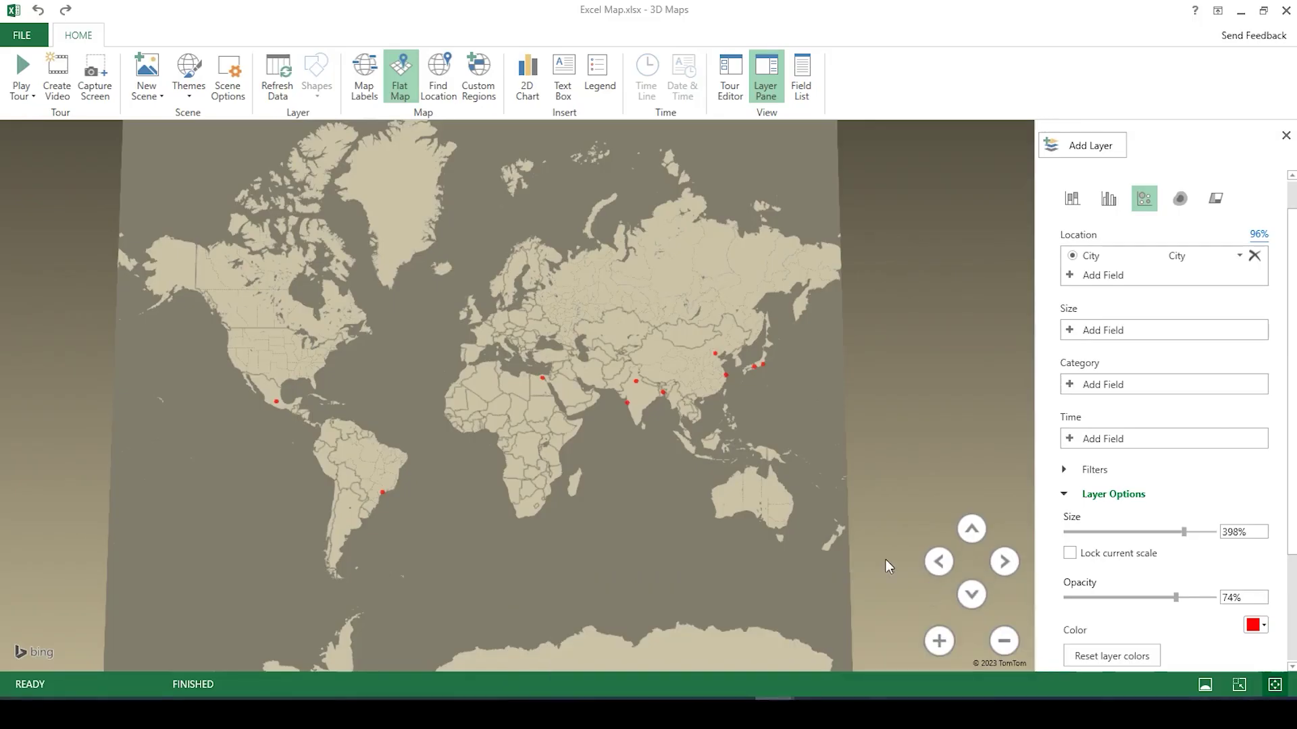
pyautogui.click(278, 75)
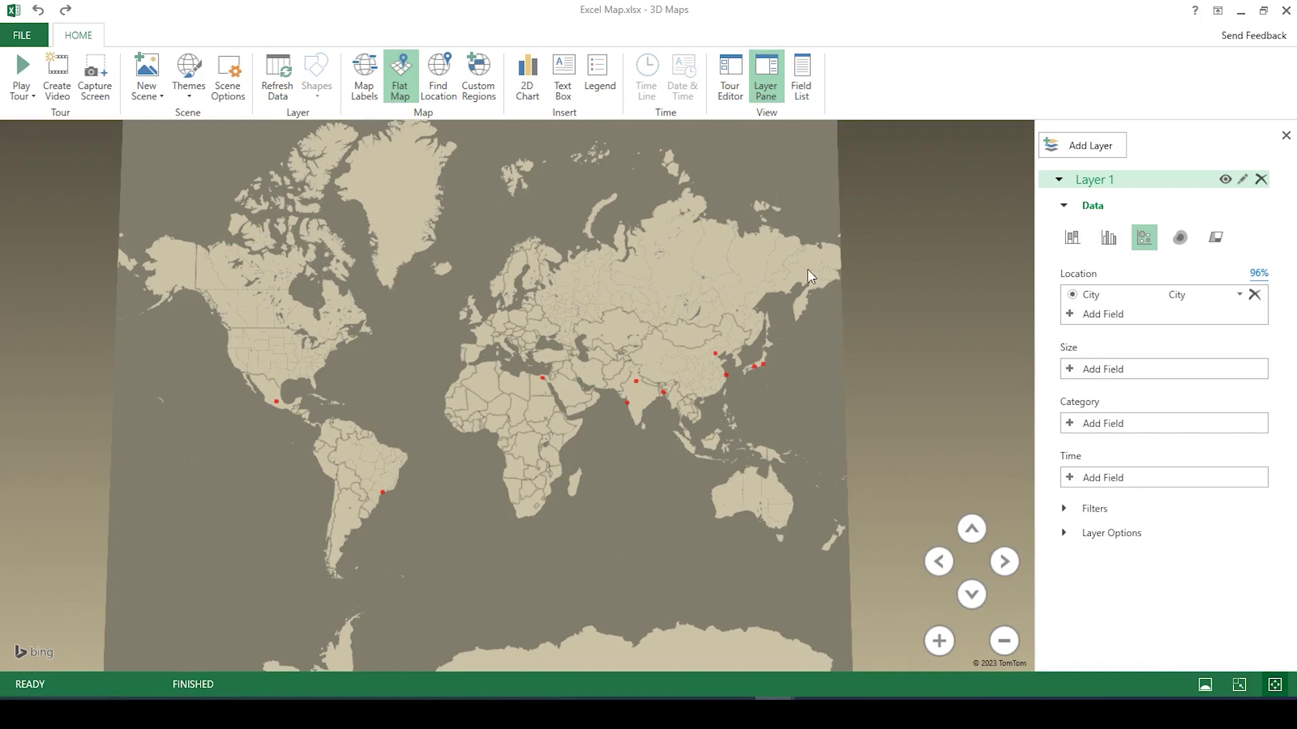
pyautogui.click(1256, 294)
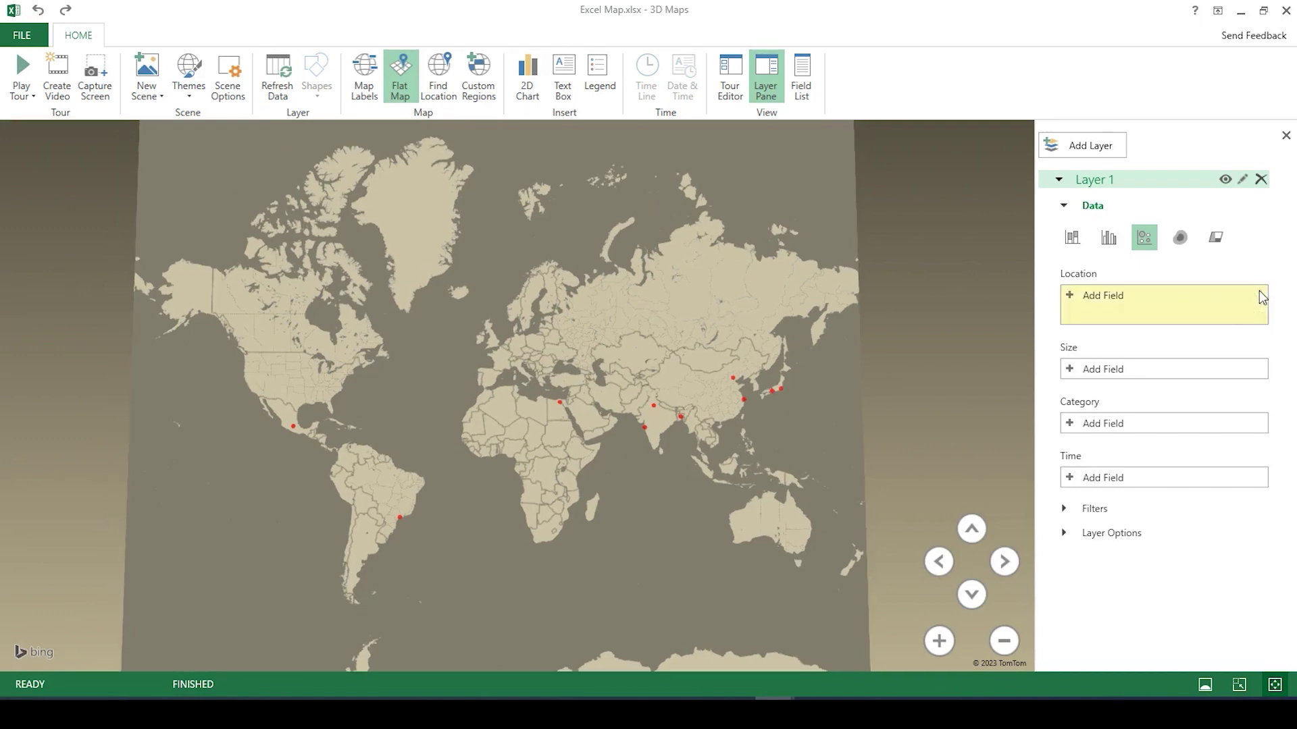
pyautogui.click(1096, 295)
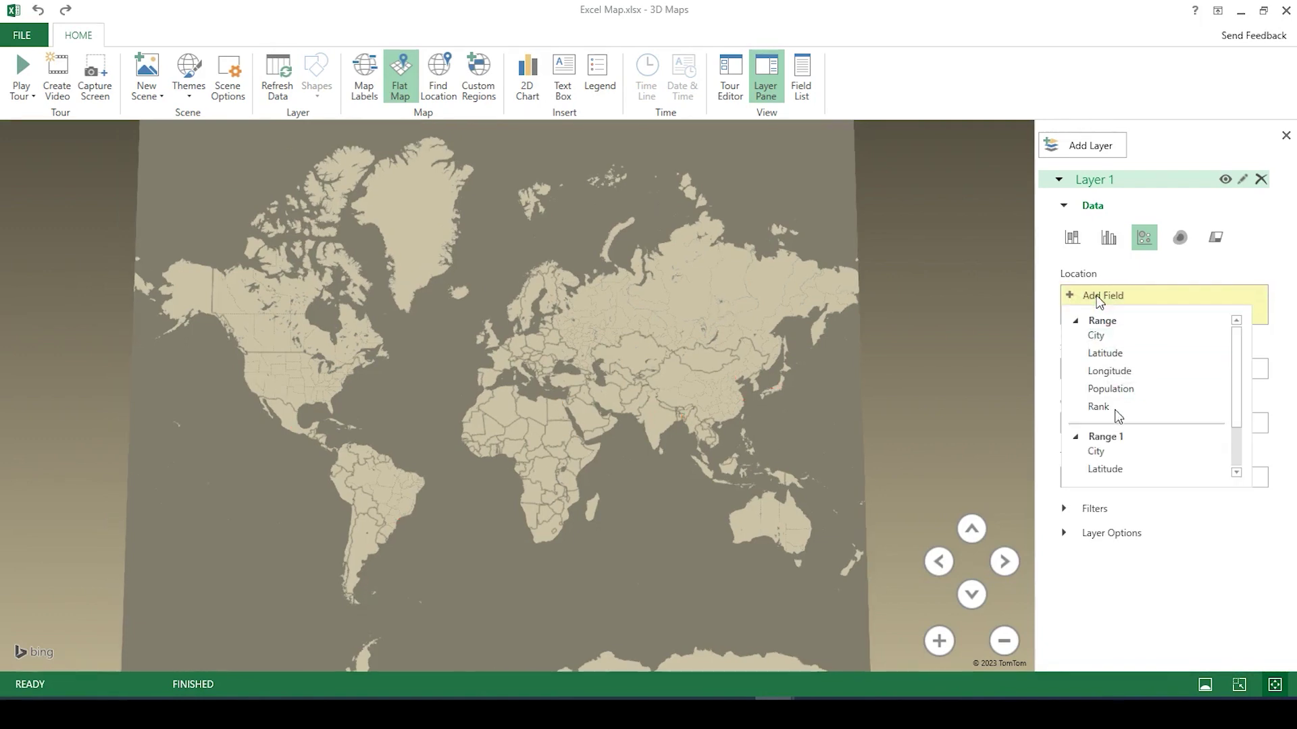
pyautogui.click(1102, 453)
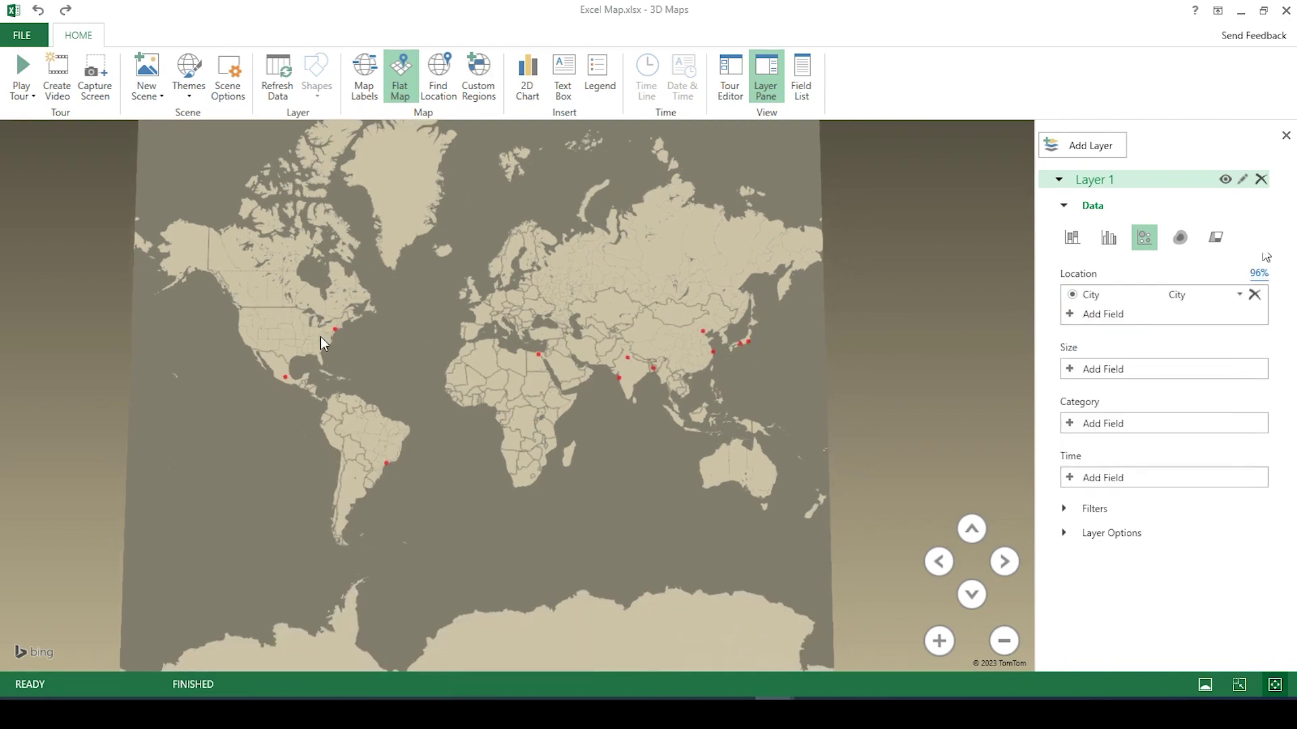
pyautogui.scroll(2, 322, 337)
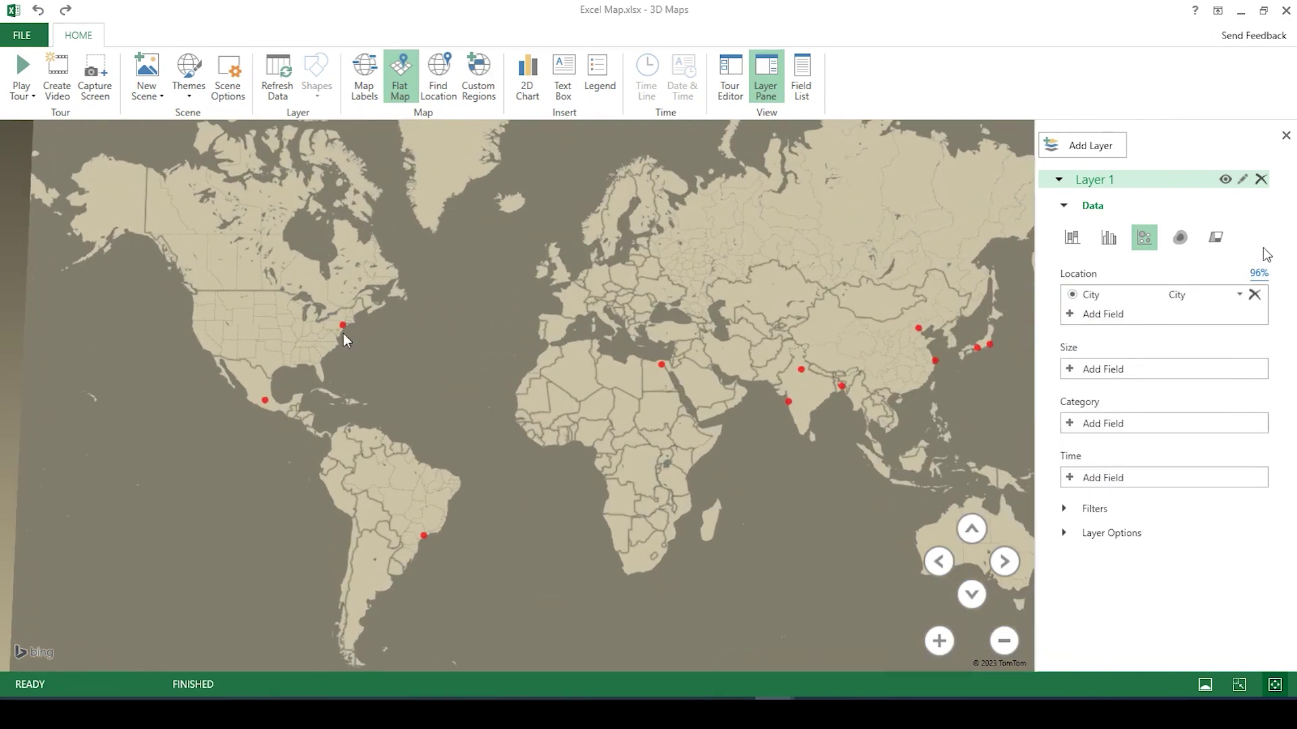
pyautogui.scroll(2, 331, 336)
pyautogui.scroll(-1, 331, 337)
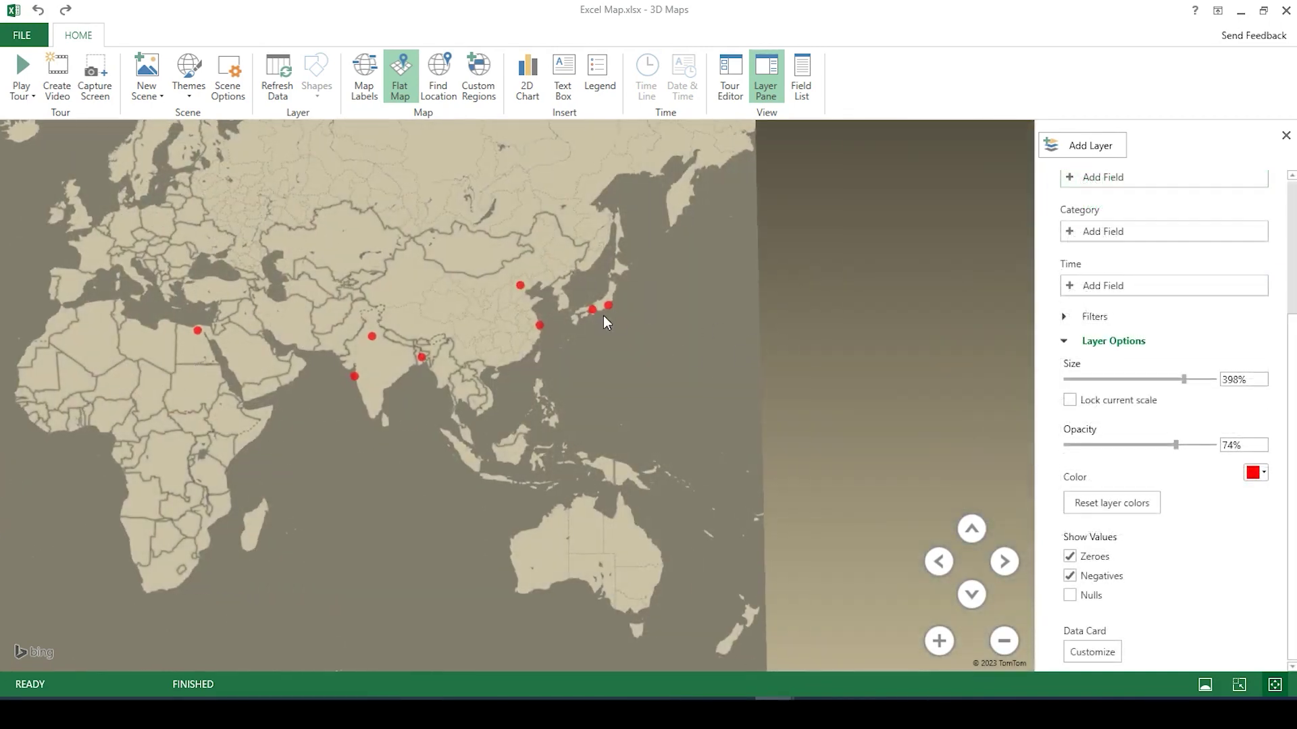
# Annotate the Osaka point with the City field as title and the Osaka castle photo.
pyautogui.scroll(3, 606, 322)
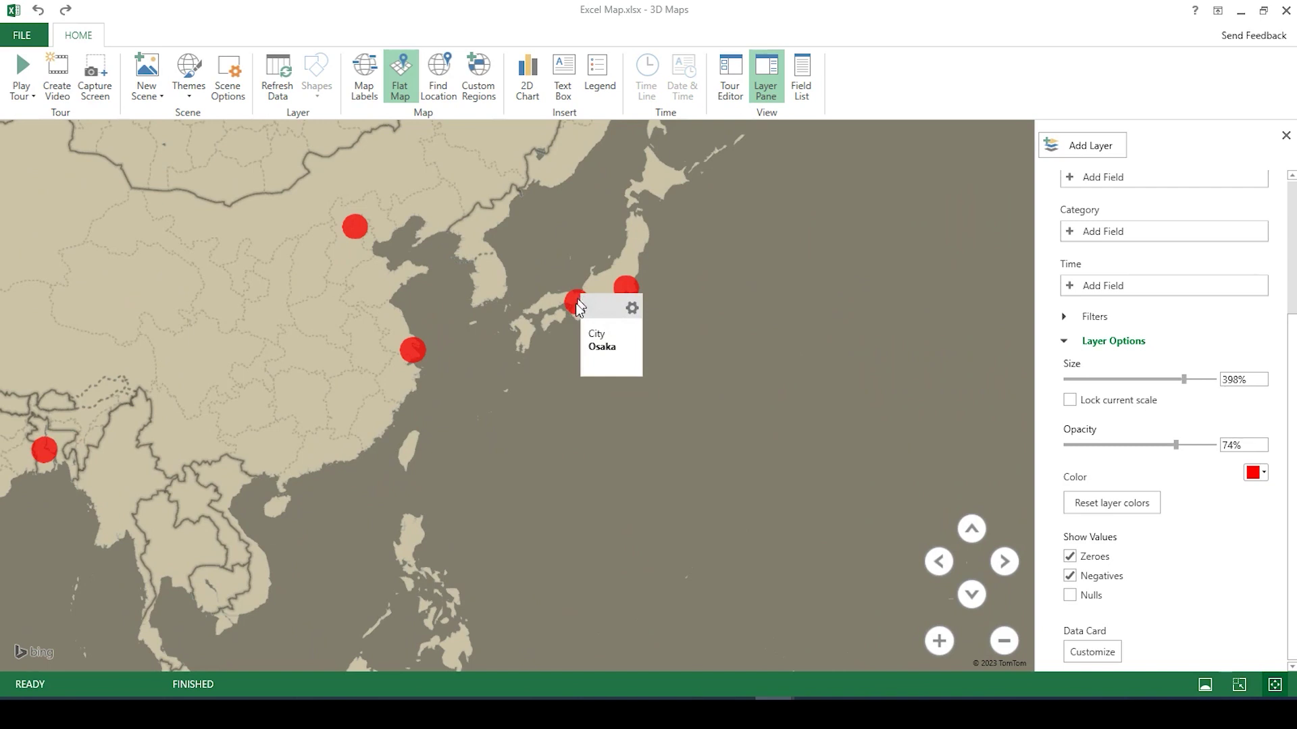
pyautogui.rightClick(576, 310)
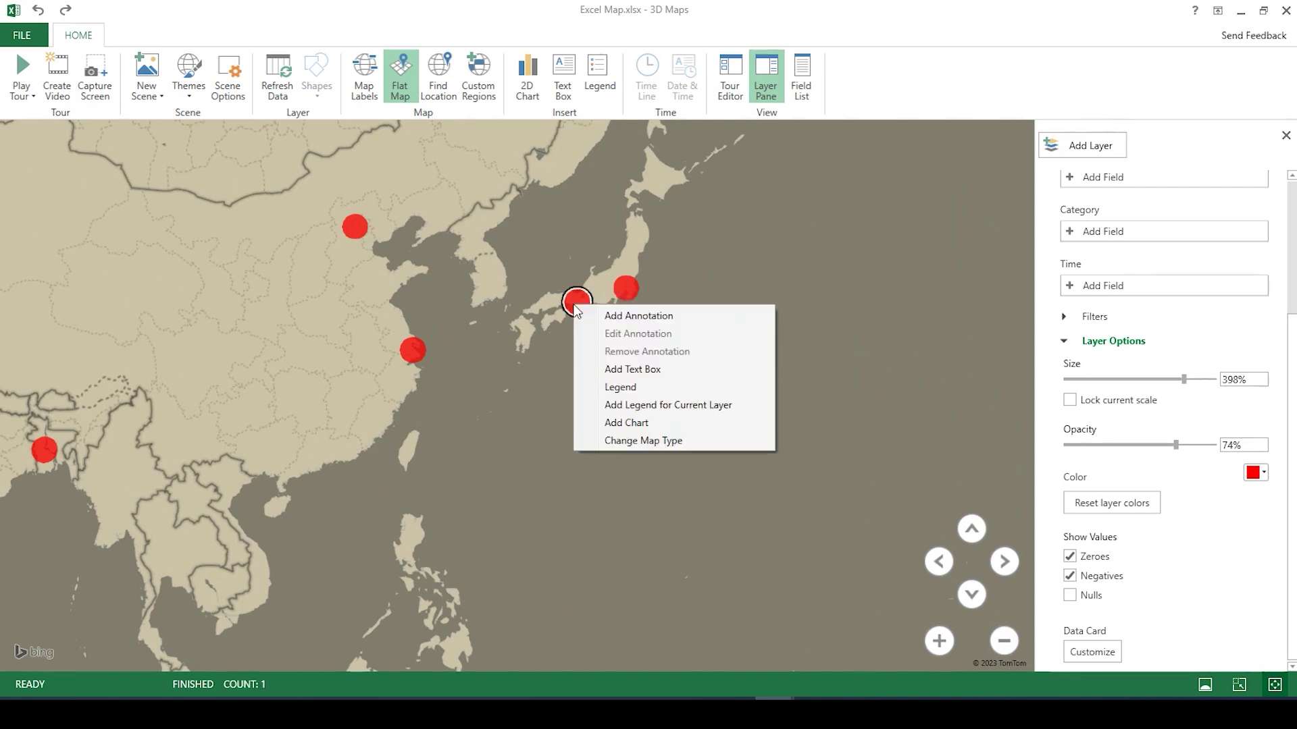
pyautogui.click(626, 316)
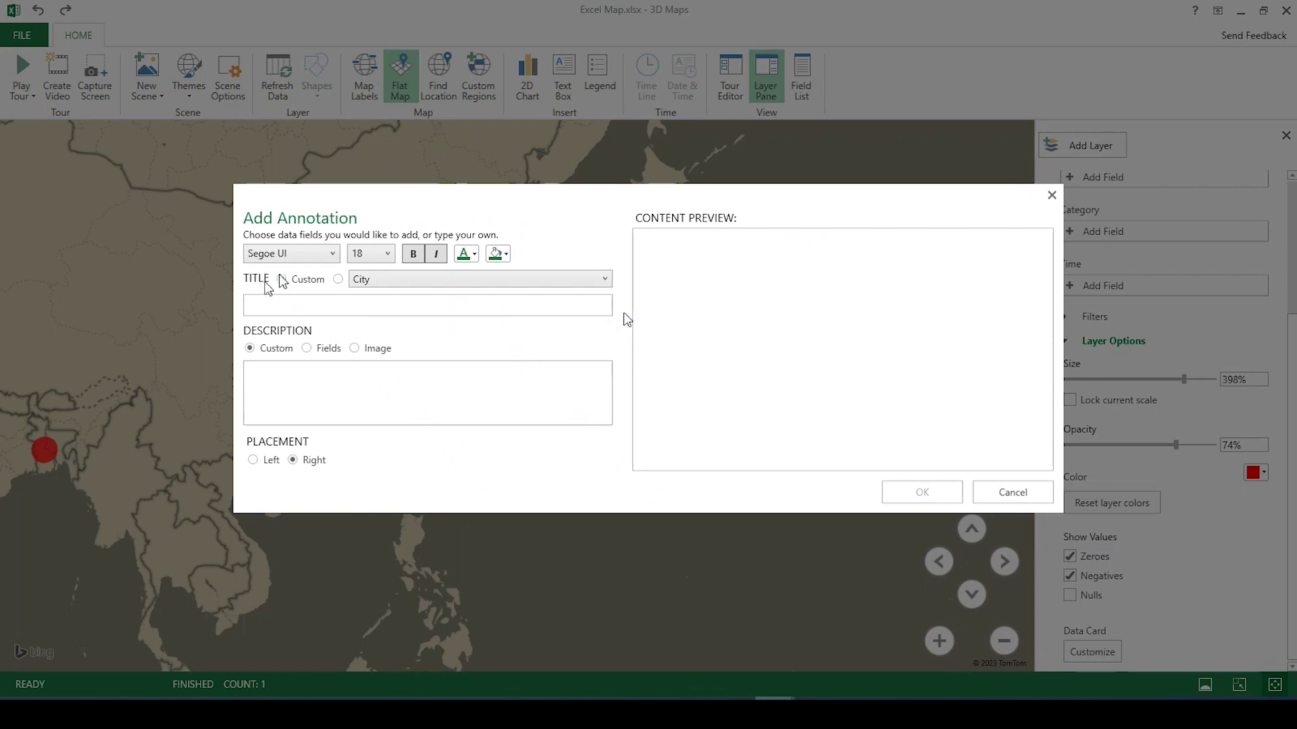
pyautogui.click(338, 279)
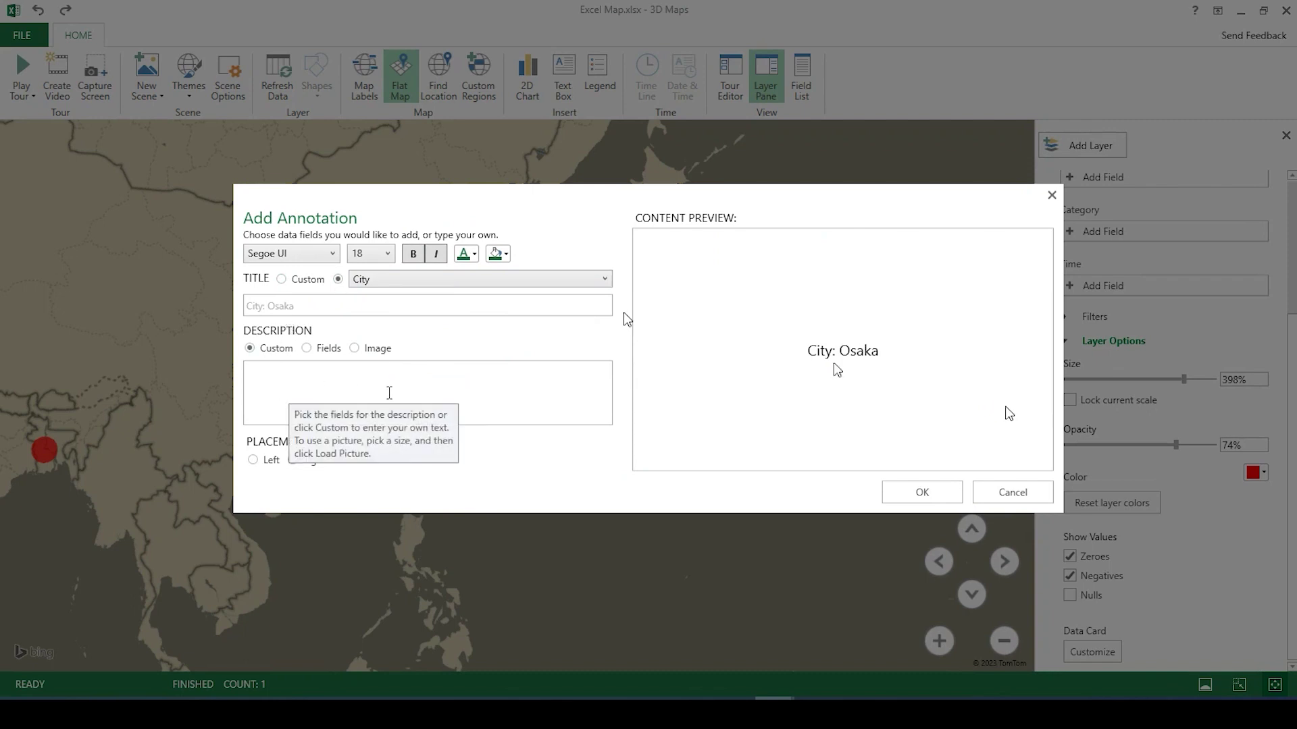
pyautogui.click(363, 350)
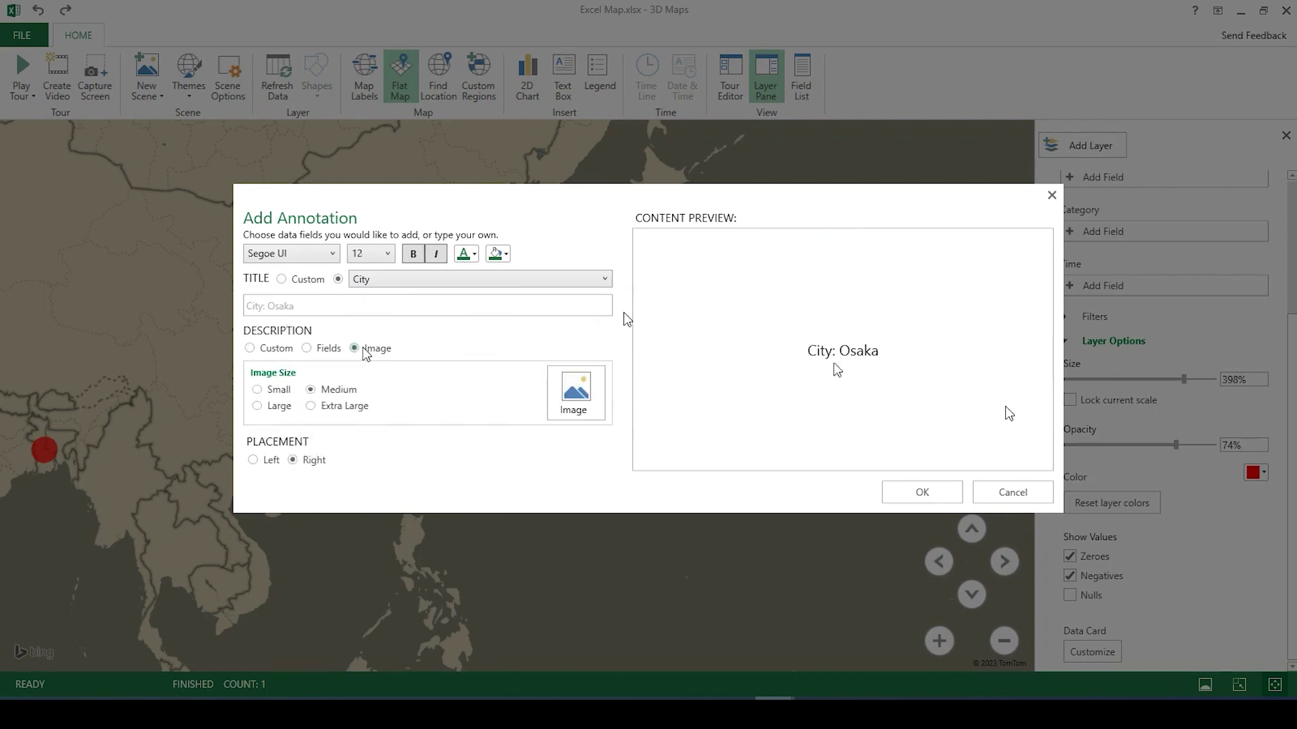
pyautogui.click(575, 395)
pyautogui.click(307, 154)
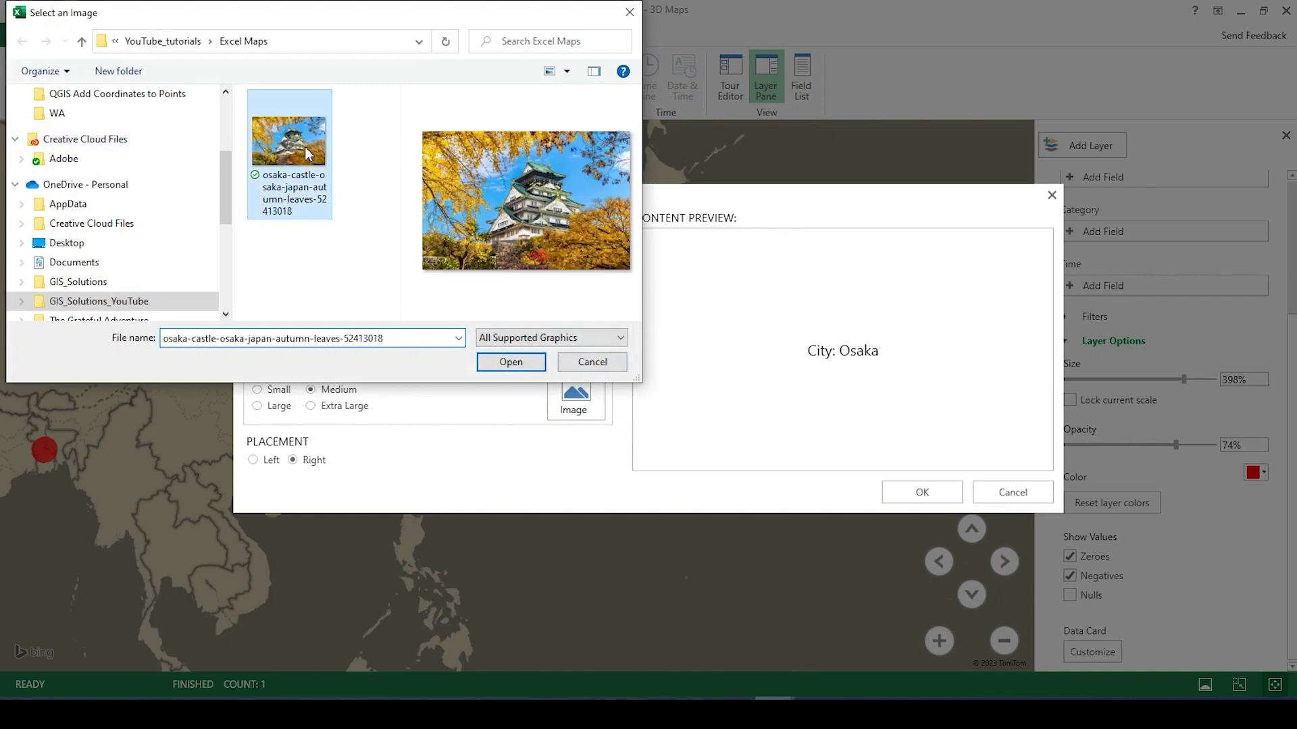
pyautogui.click(486, 365)
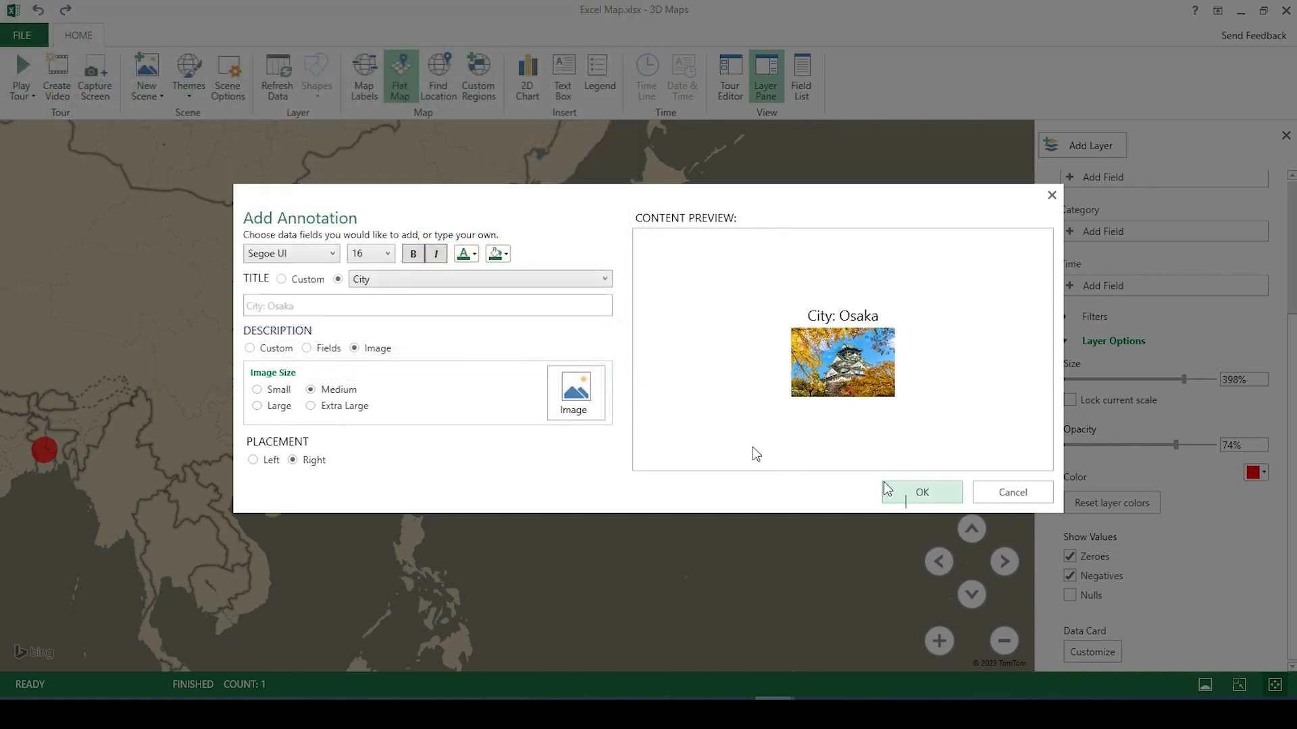
pyautogui.click(906, 495)
# Remove the Osaka annotation, centre the whole world map, and capture the screen.
pyautogui.rightClick(456, 406)
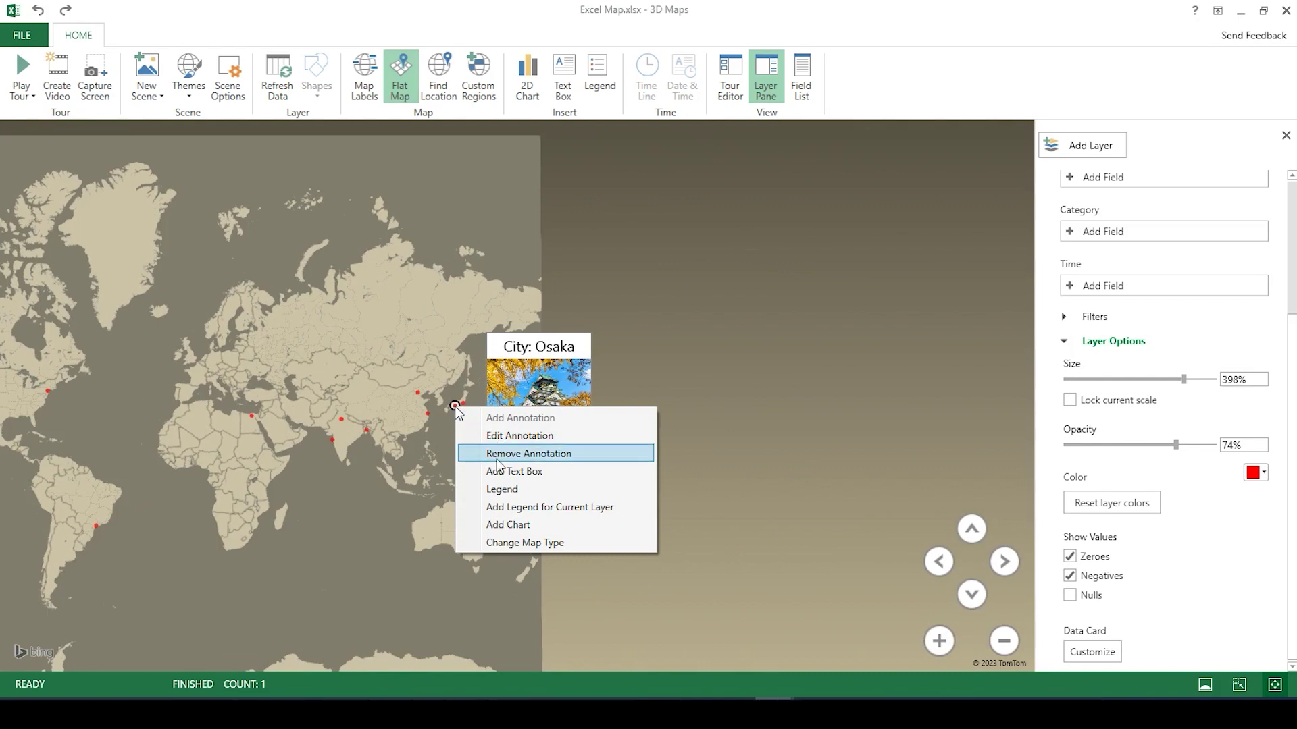
pyautogui.click(498, 466)
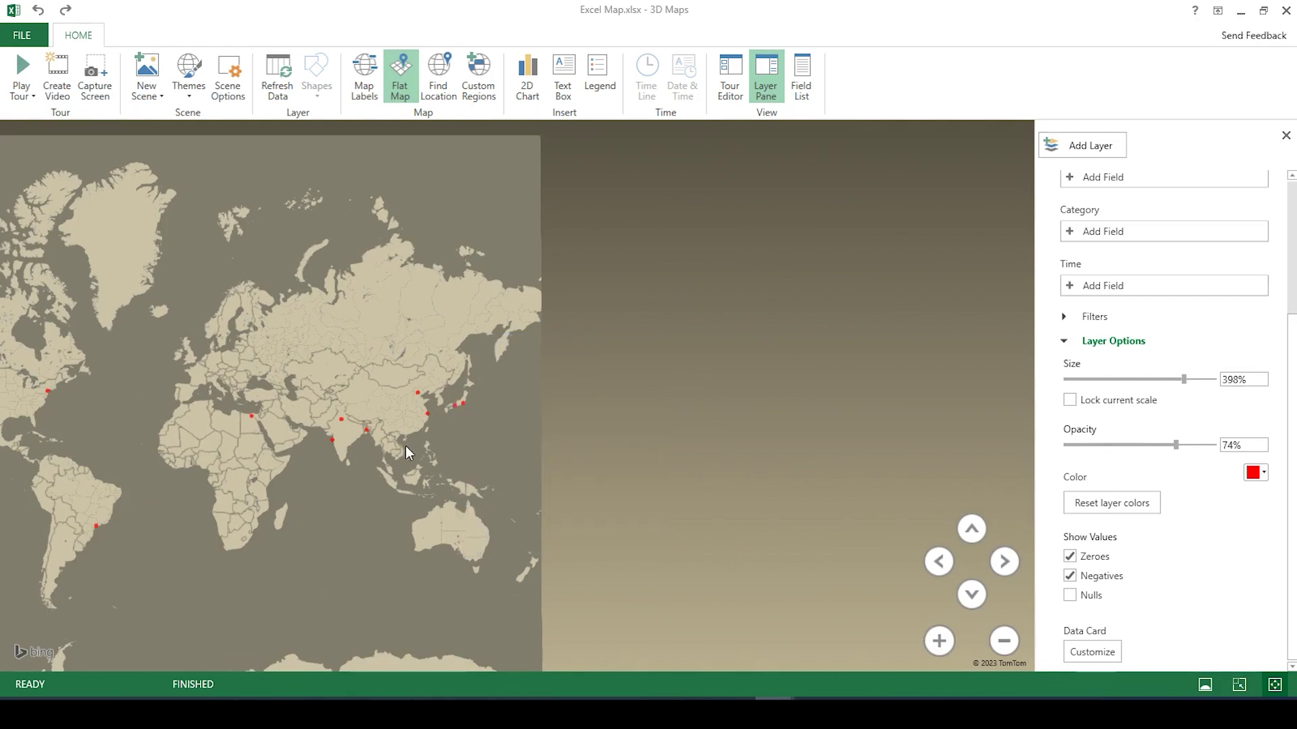
pyautogui.moveTo(367, 446); pyautogui.dragTo(622, 428)
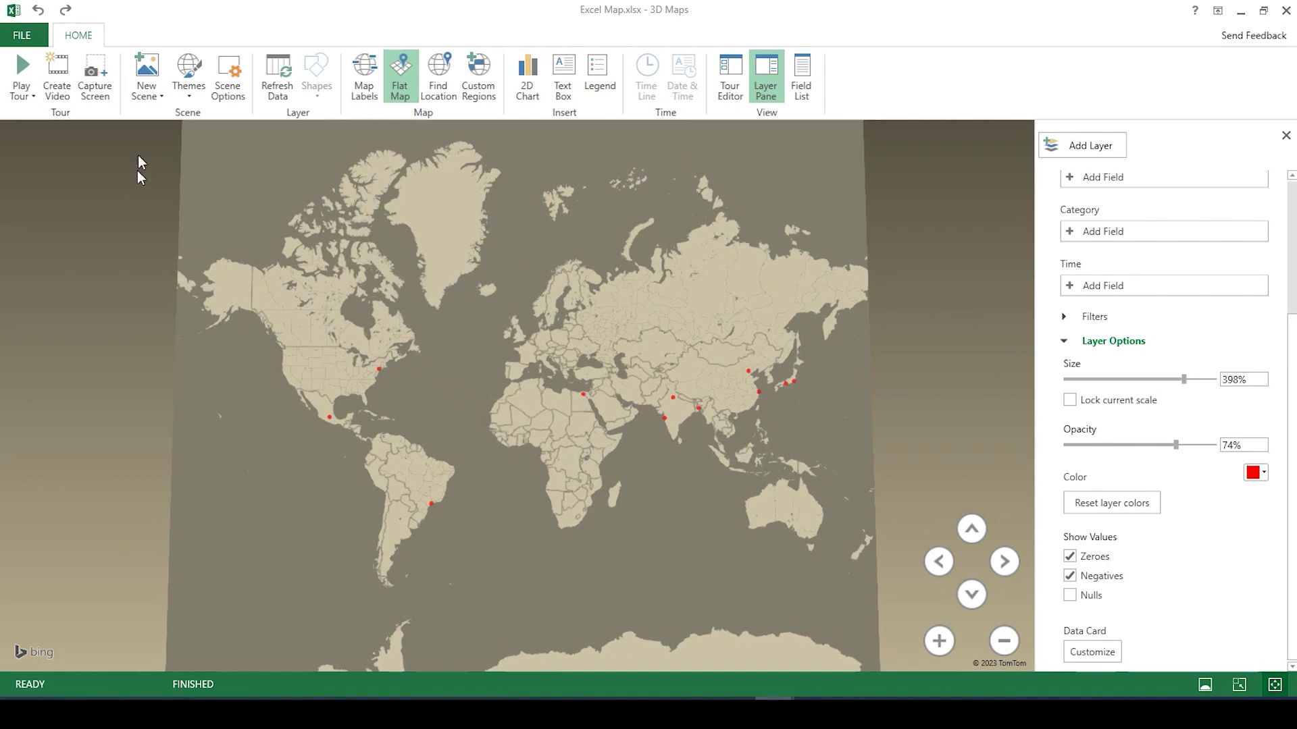
pyautogui.click(100, 72)
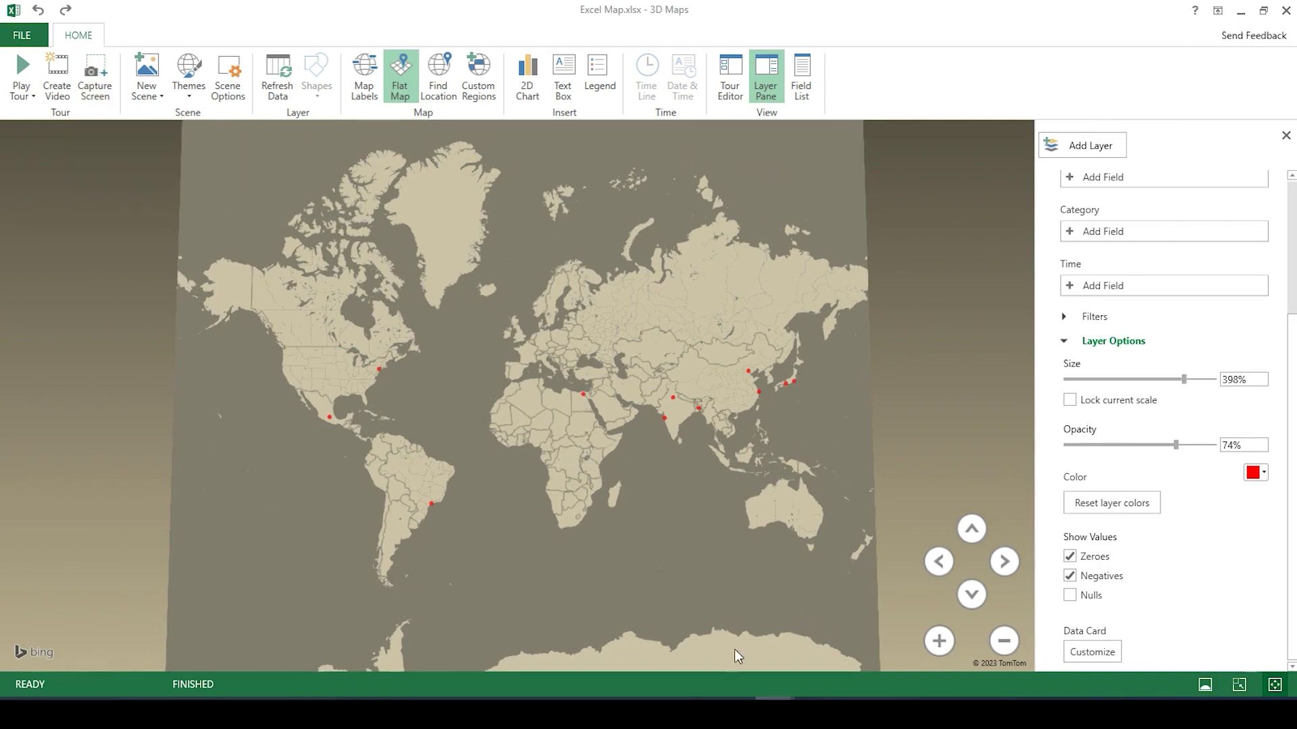
# Paste the captured map into the Word document as a picture and select it.
pyautogui.hotkey('alt', 'Tab')
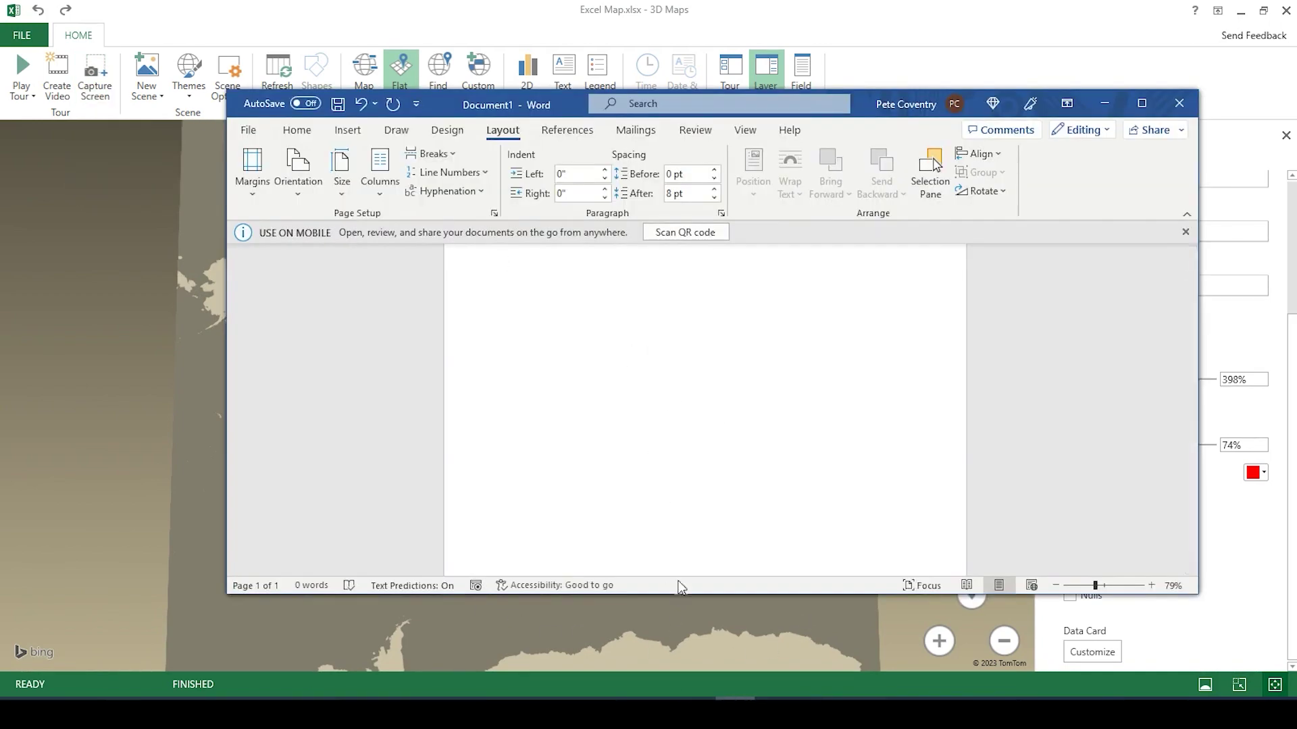
pyautogui.rightClick(558, 340)
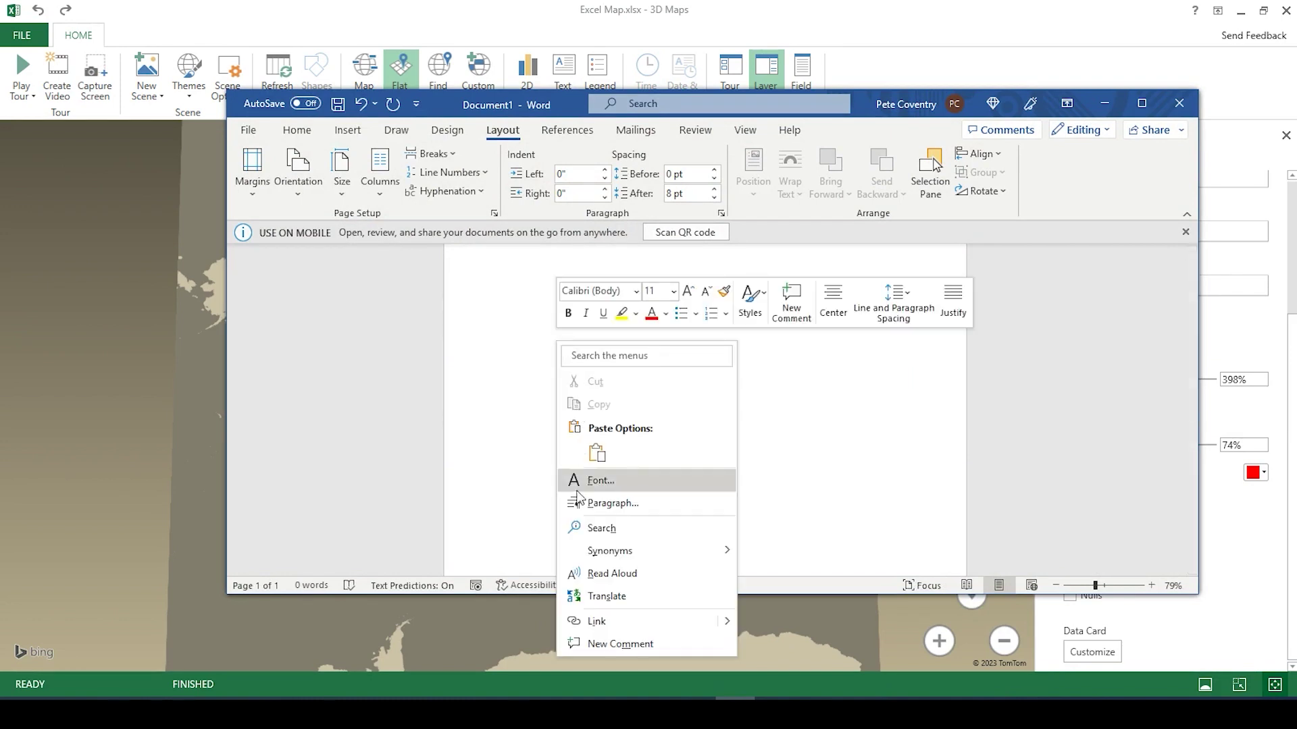
pyautogui.click(596, 454)
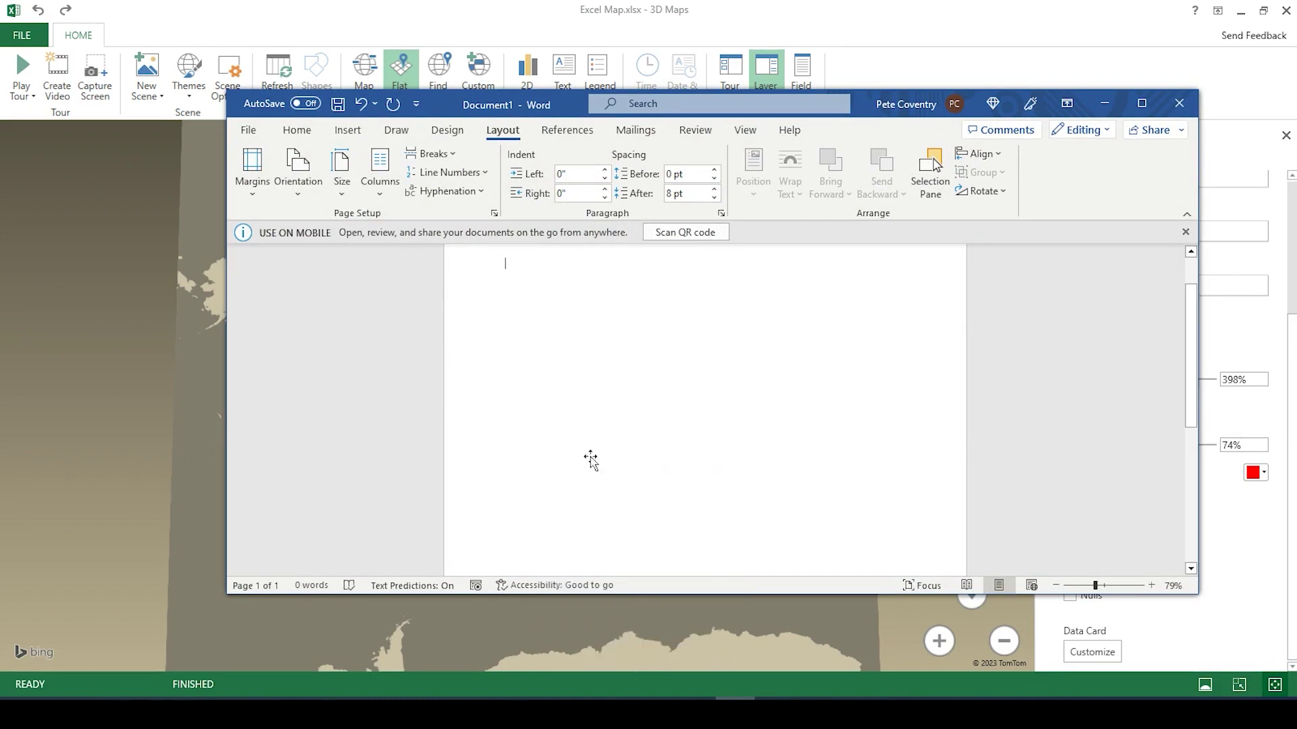
pyautogui.click(590, 459)
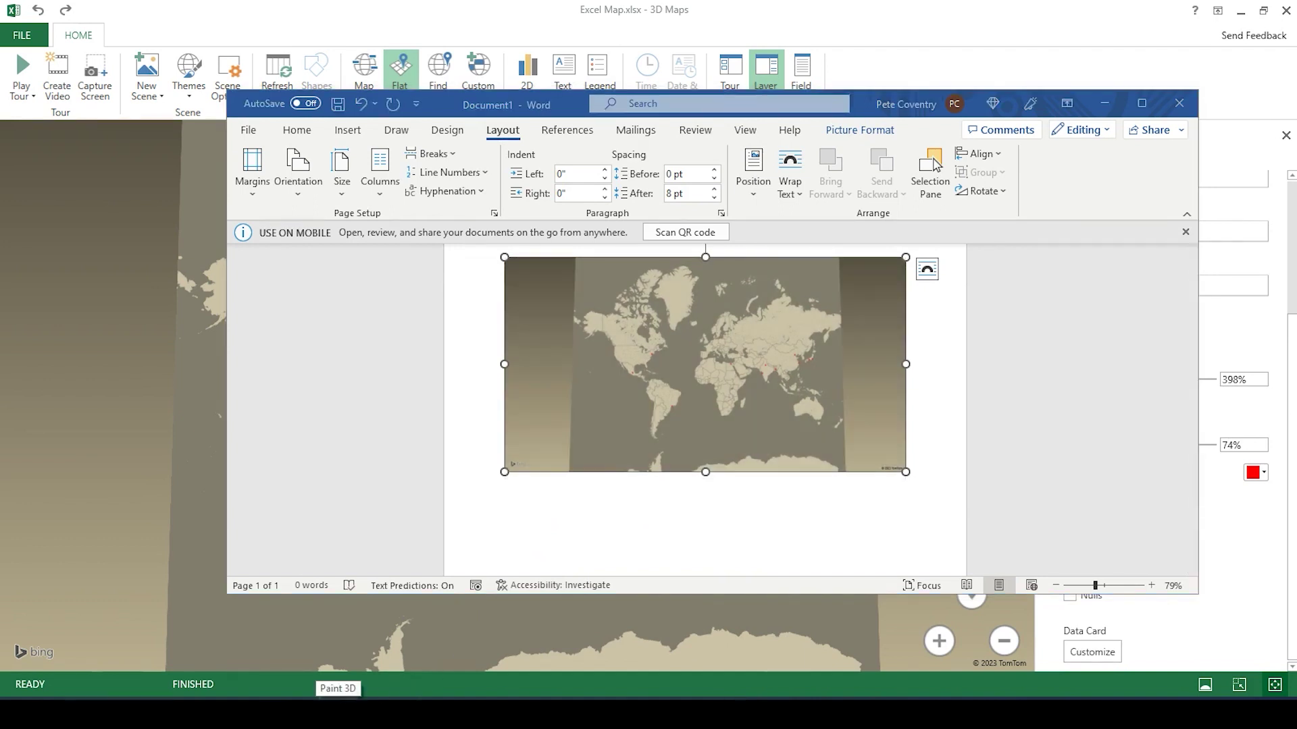
# Paste the captured map into Paint 3D and crop the dark left and right margins.
pyautogui.click(338, 706)
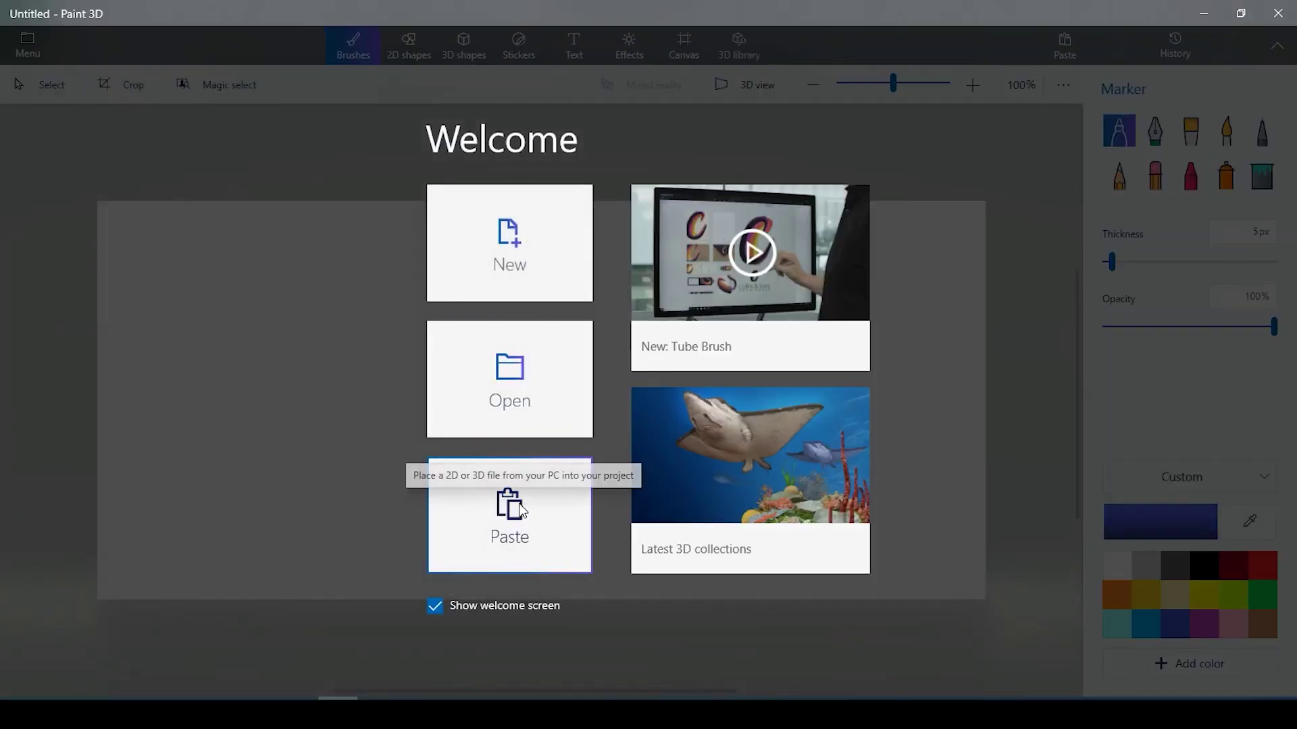
pyautogui.click(522, 510)
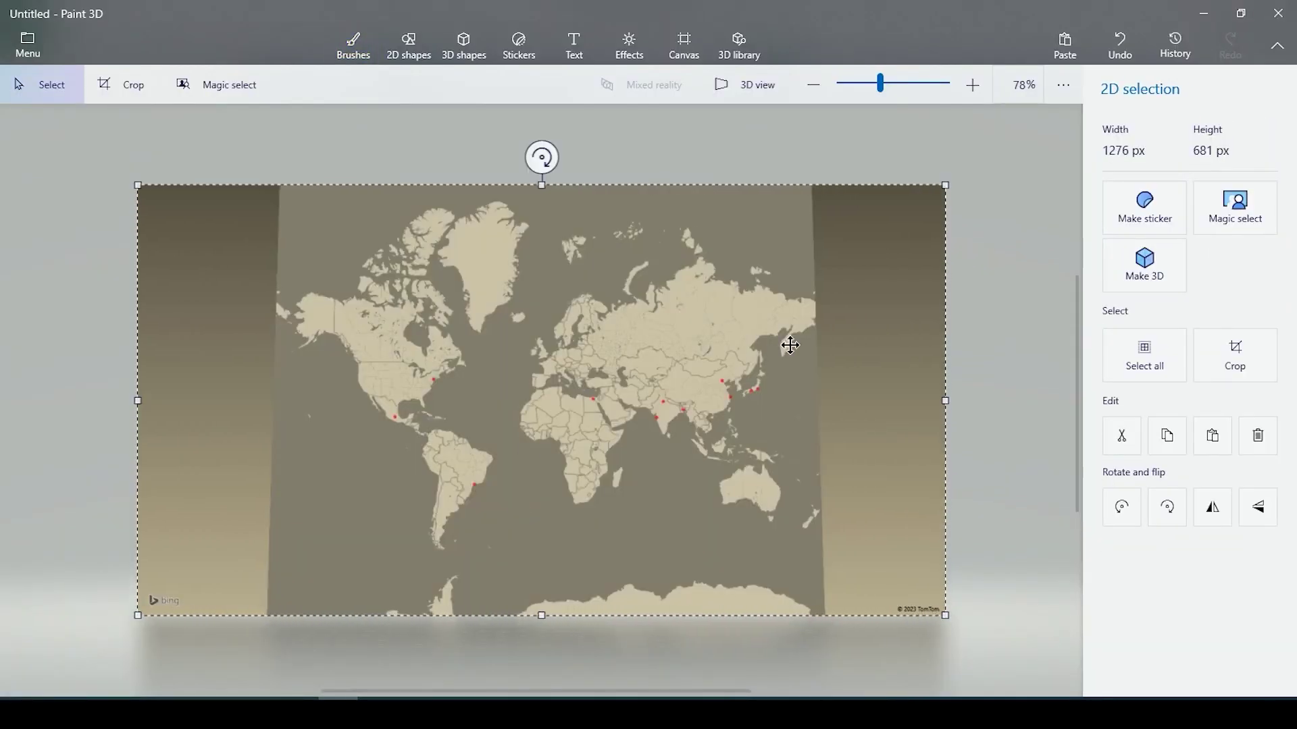
pyautogui.click(143, 90)
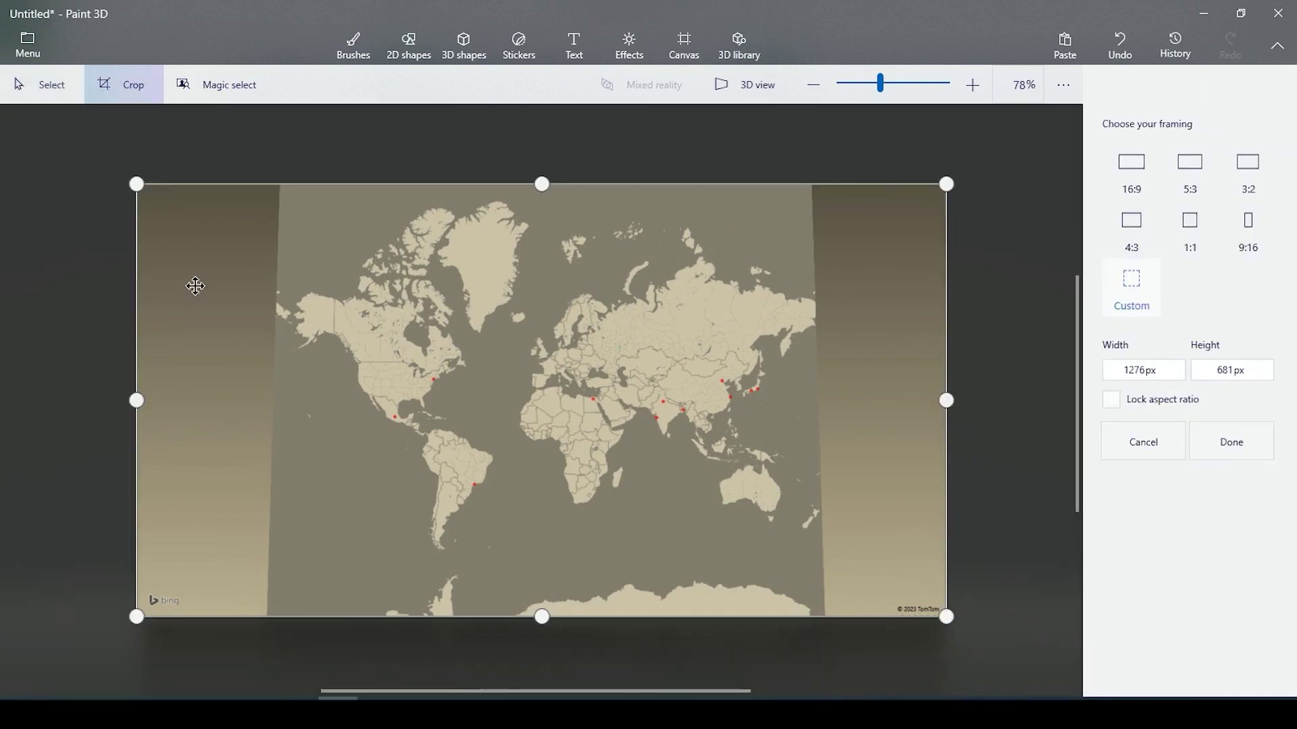
pyautogui.moveTo(140, 399); pyautogui.dragTo(274, 399)
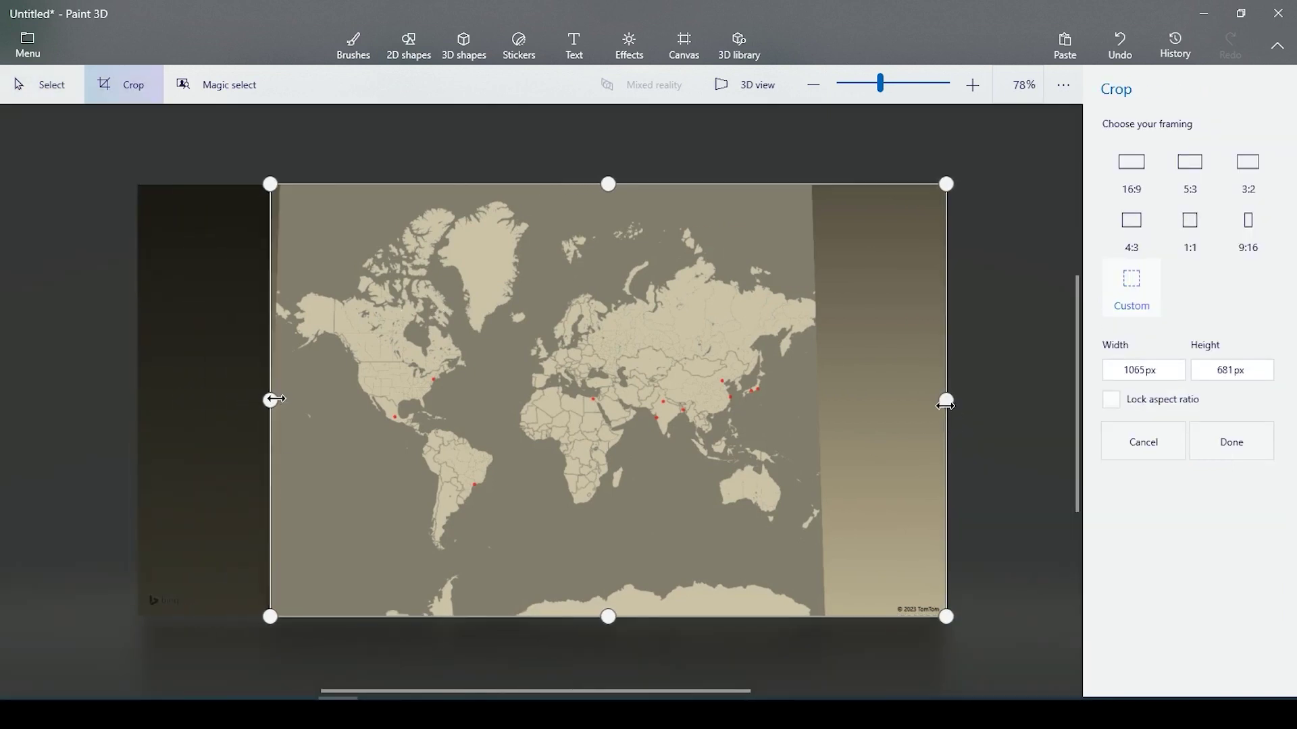
pyautogui.moveTo(945, 403); pyautogui.dragTo(821, 424)
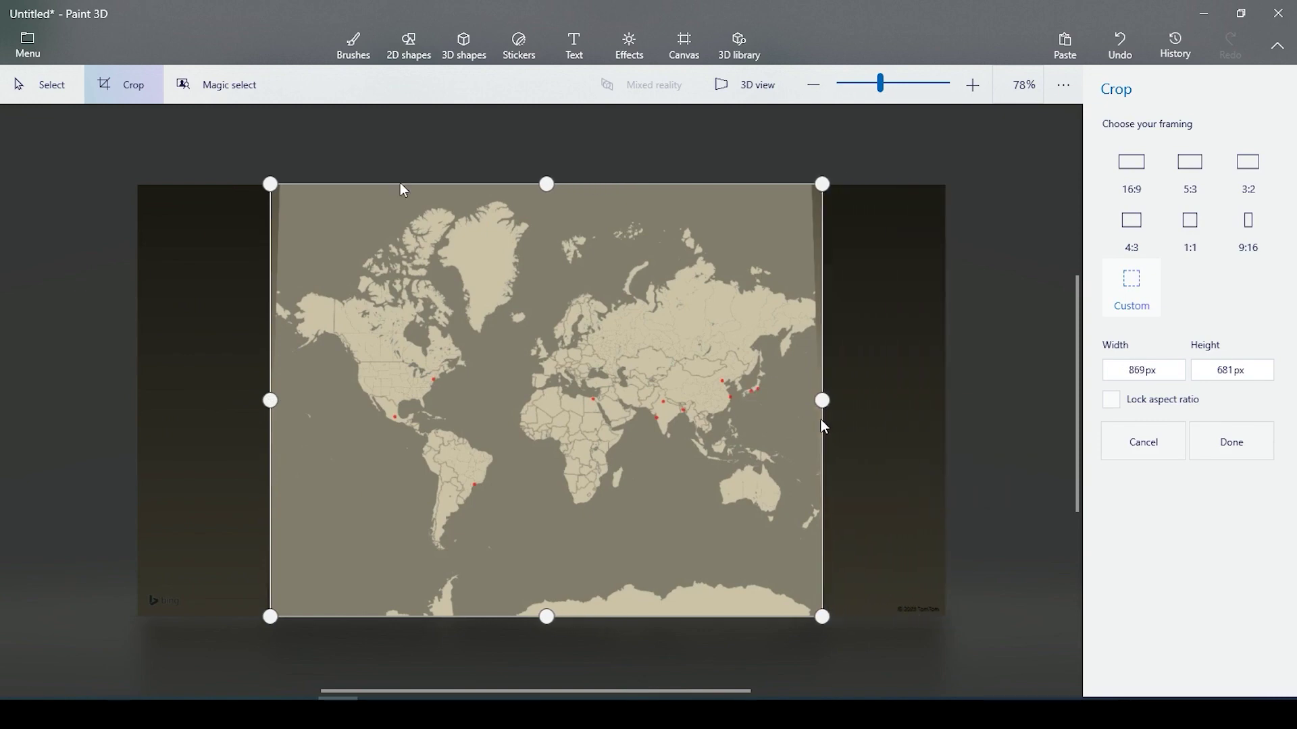
# Begin saving a copy as a PNG image, then cancel.
pyautogui.click(28, 46)
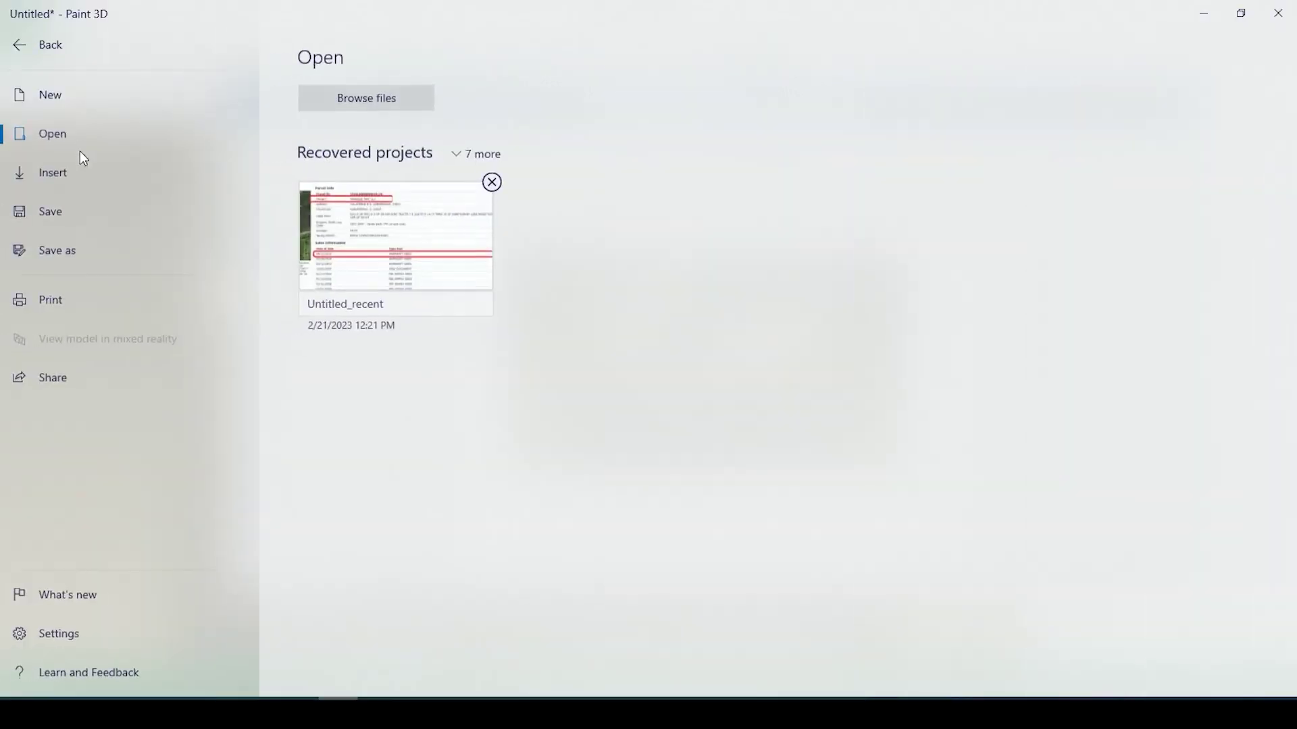
pyautogui.click(74, 250)
pyautogui.click(364, 179)
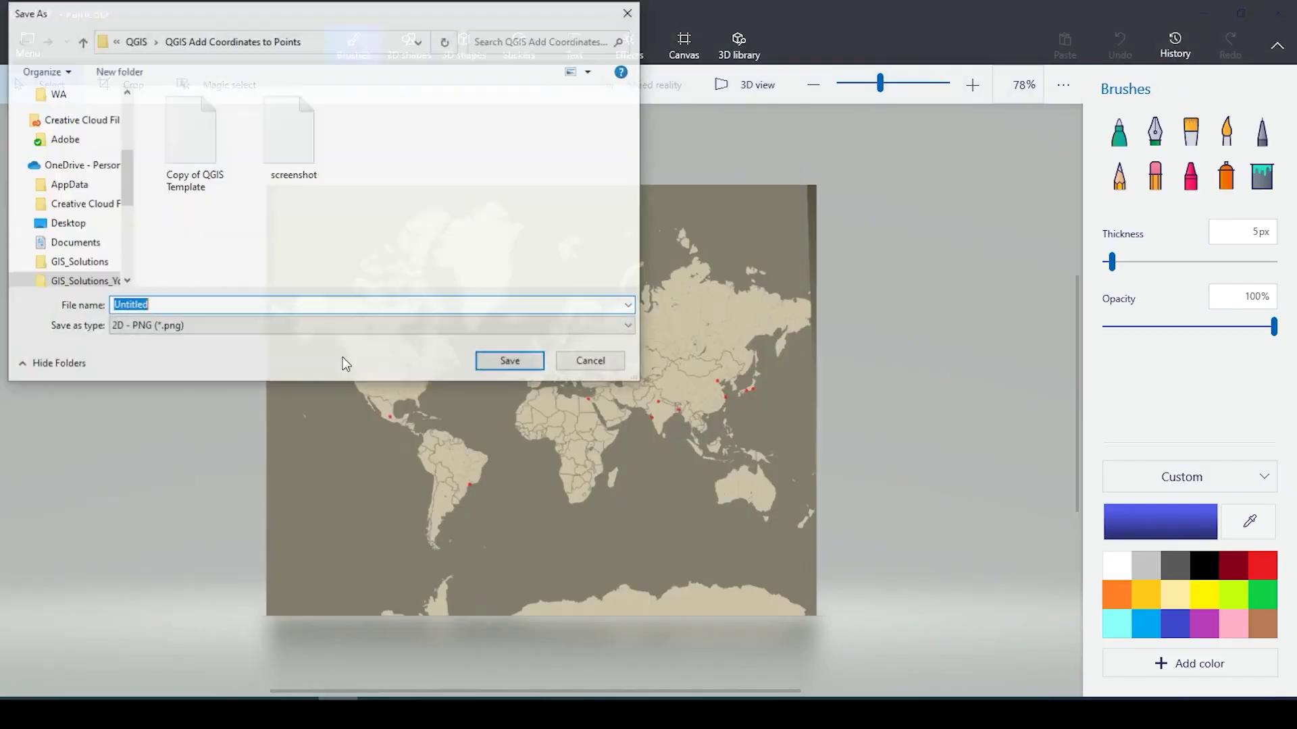
pyautogui.click(246, 327)
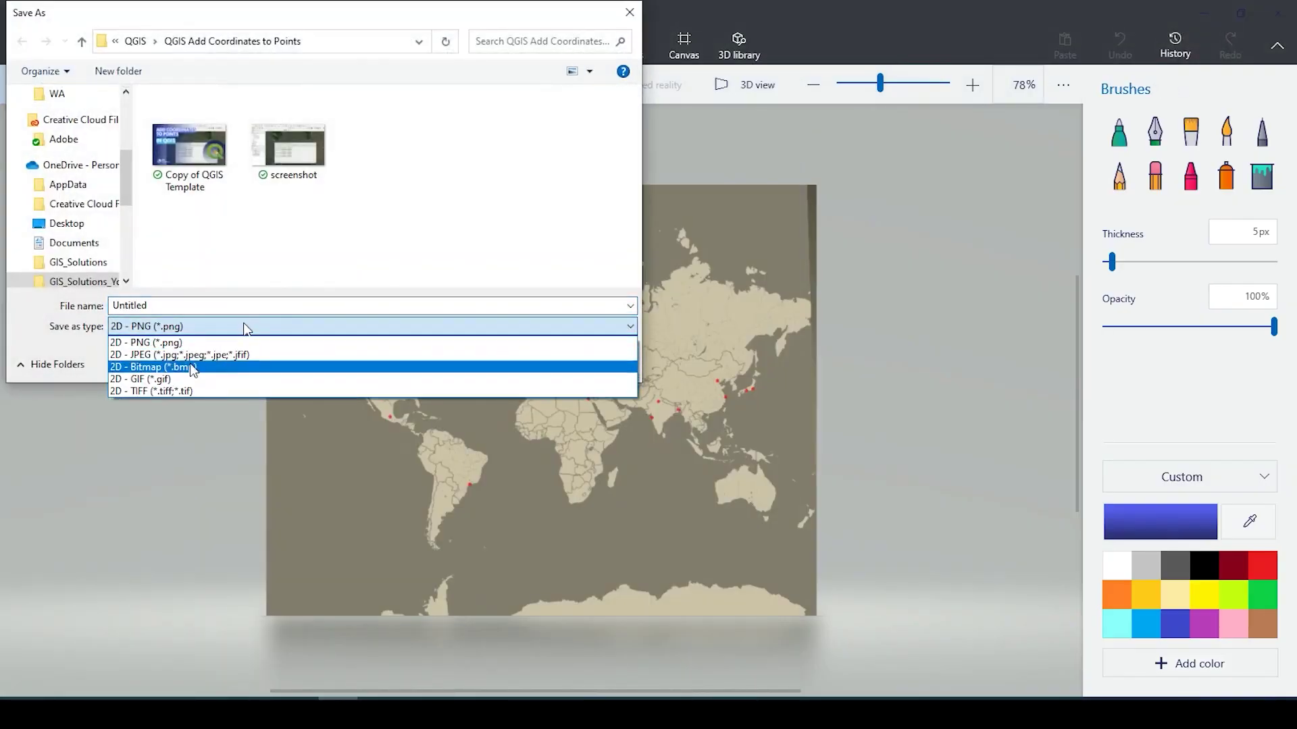
pyautogui.click(248, 327)
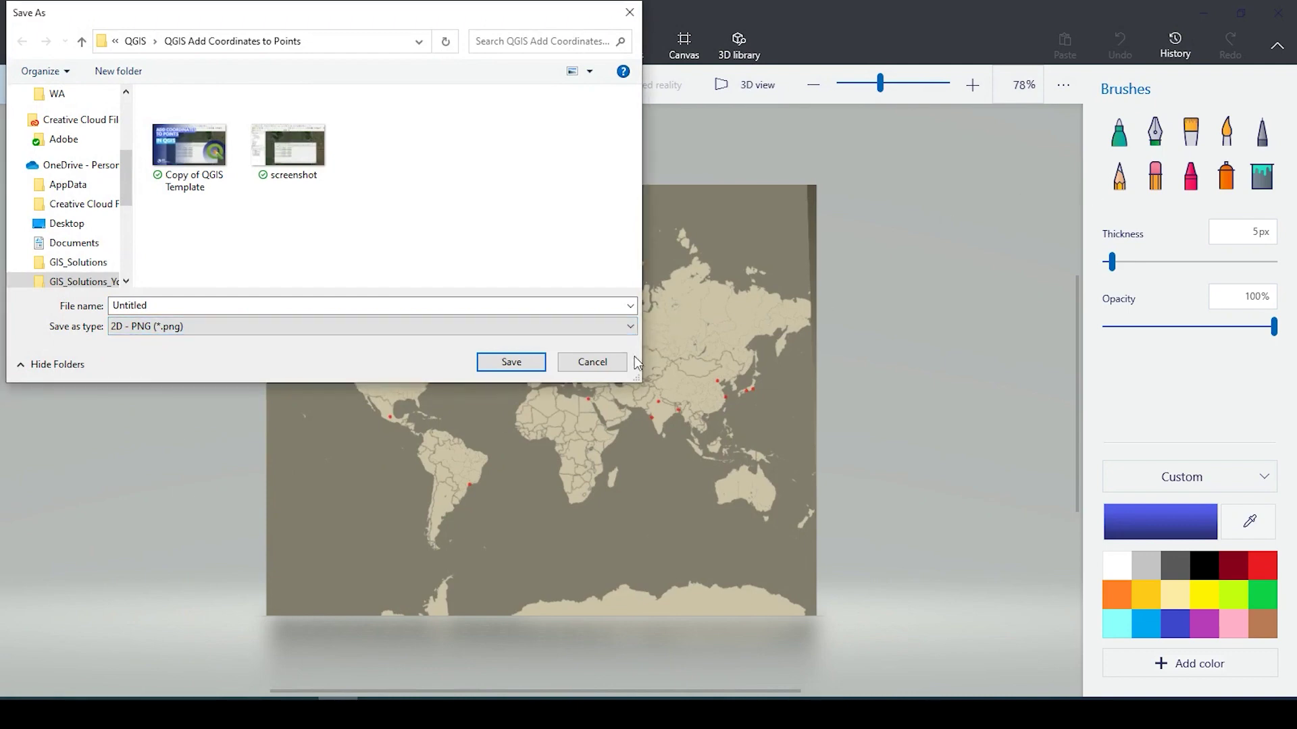
pyautogui.click(593, 362)
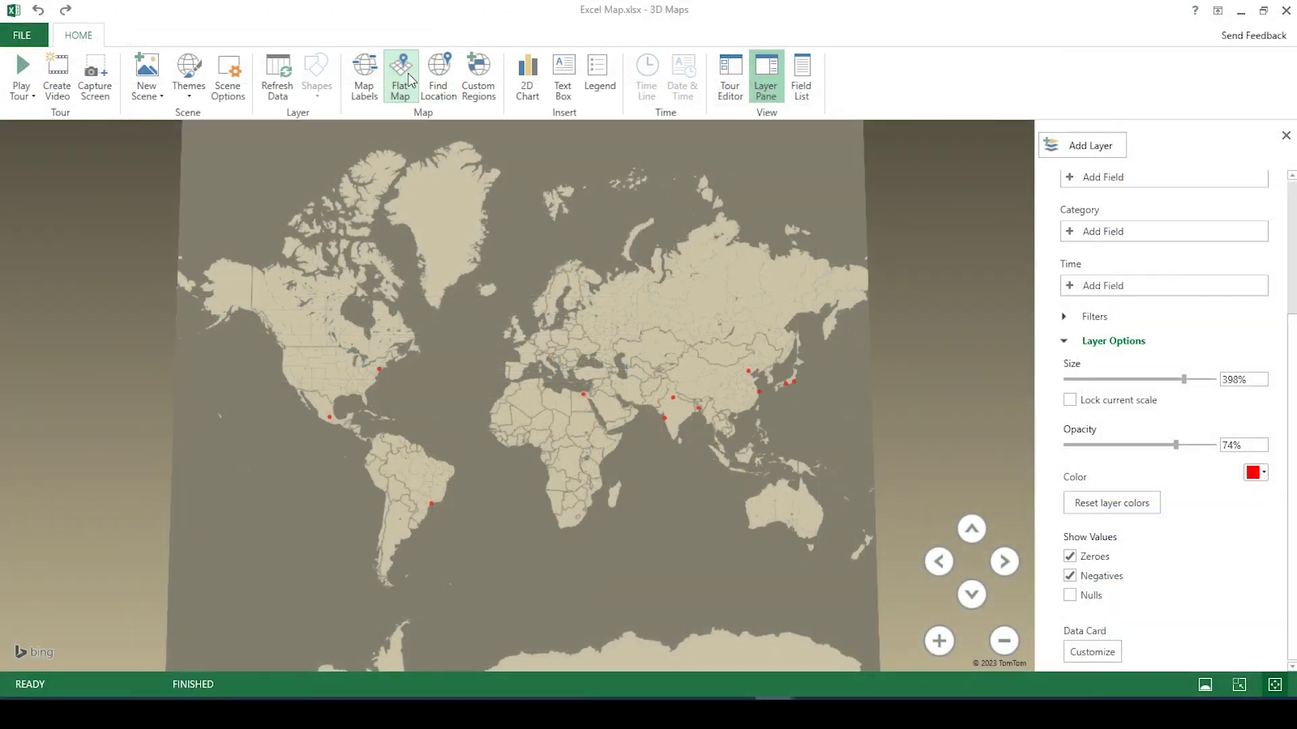
# Turn off Flat Map, zoom in, and rotate the globe to centre Japan.
pyautogui.click(408, 75)
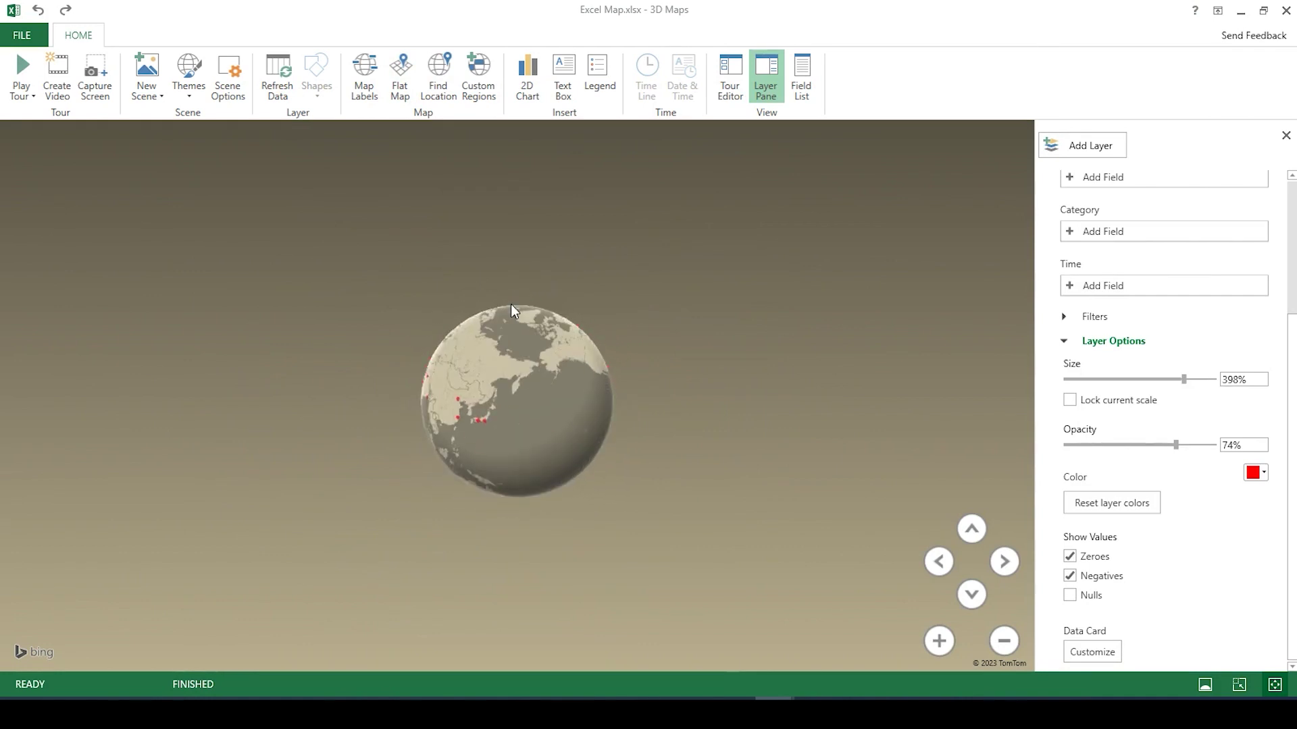
pyautogui.scroll(5, 527, 375)
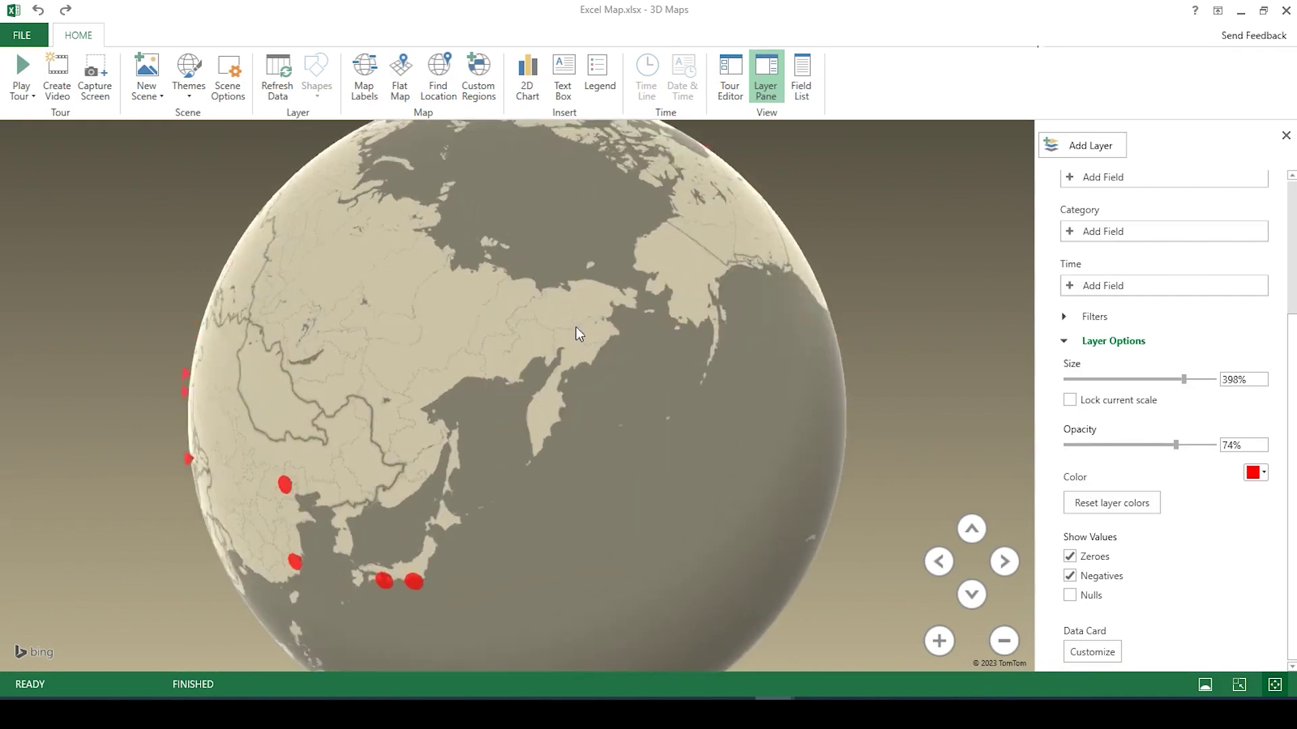
pyautogui.moveTo(582, 319); pyautogui.dragTo(615, 274)
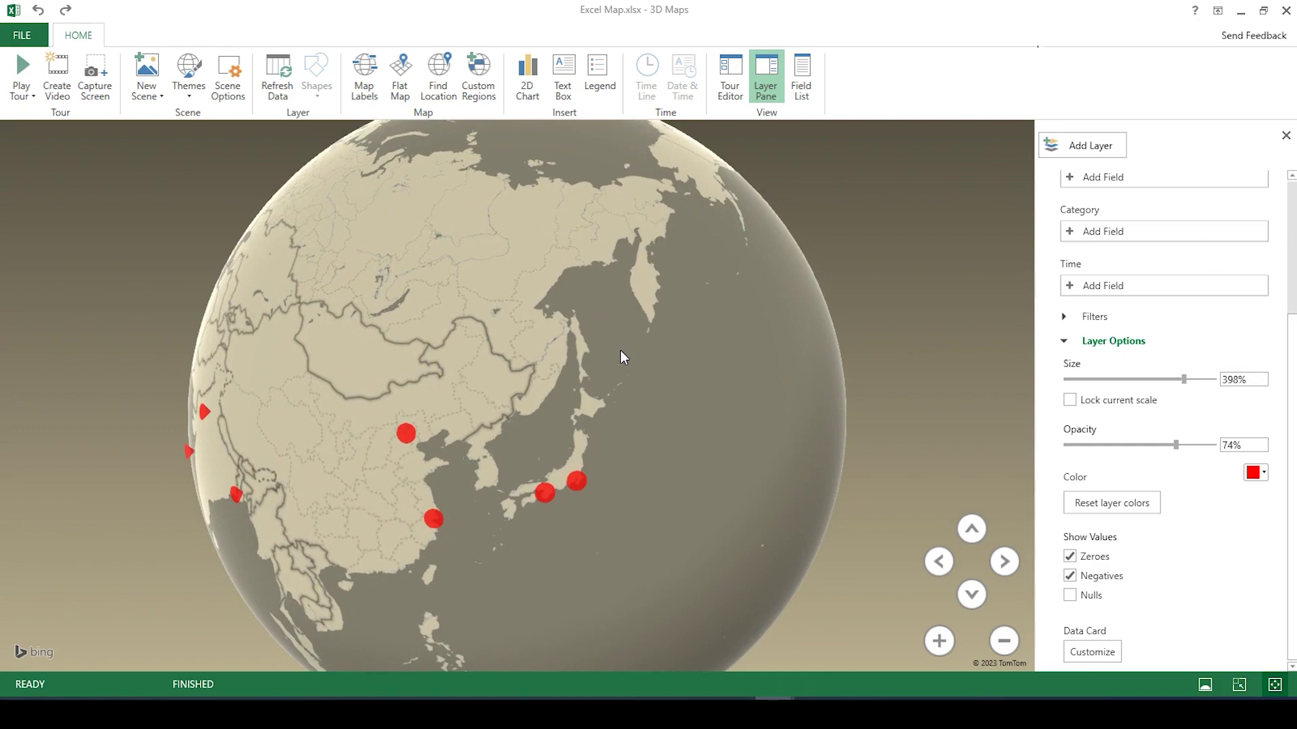